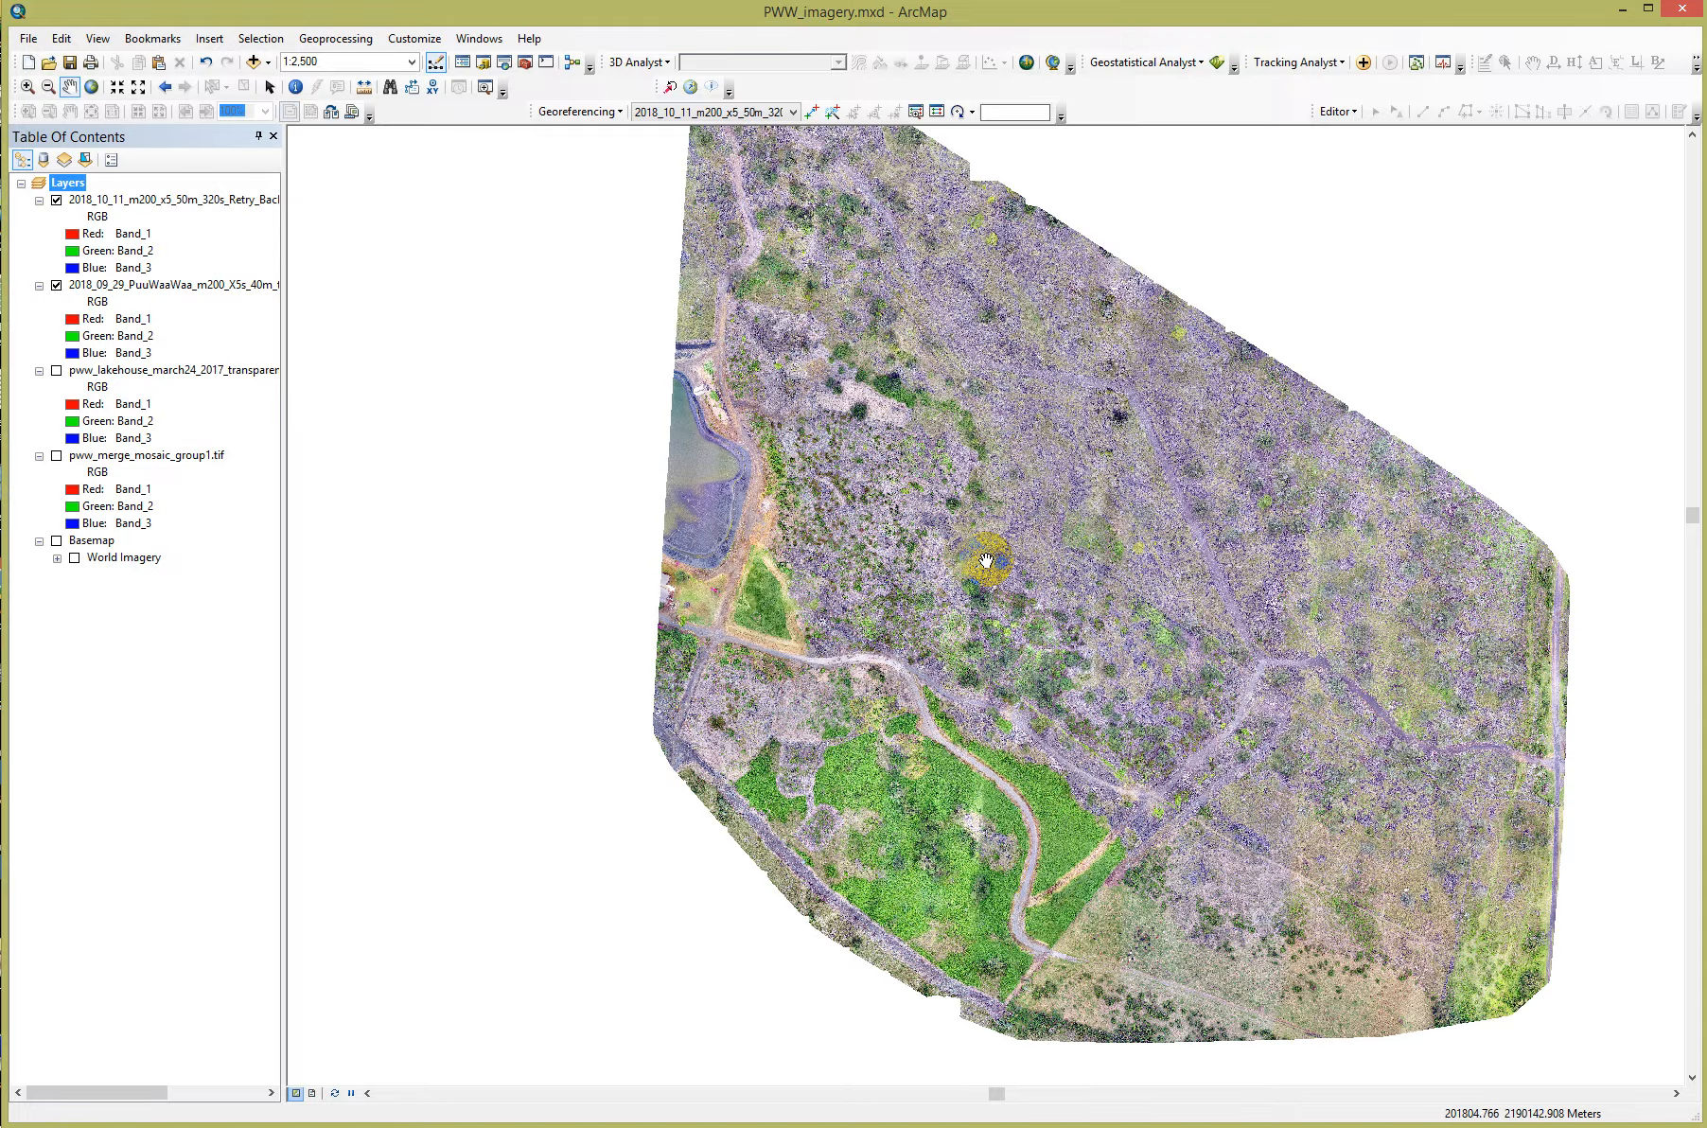
Step: Compare the 2018_10_11 and 2018_09_29 imagery up close over the grass and lava by hiding and redisplaying the 2018_10_11 layer
scroll(984, 560, up, 3)
scroll(984, 560, up, 2)
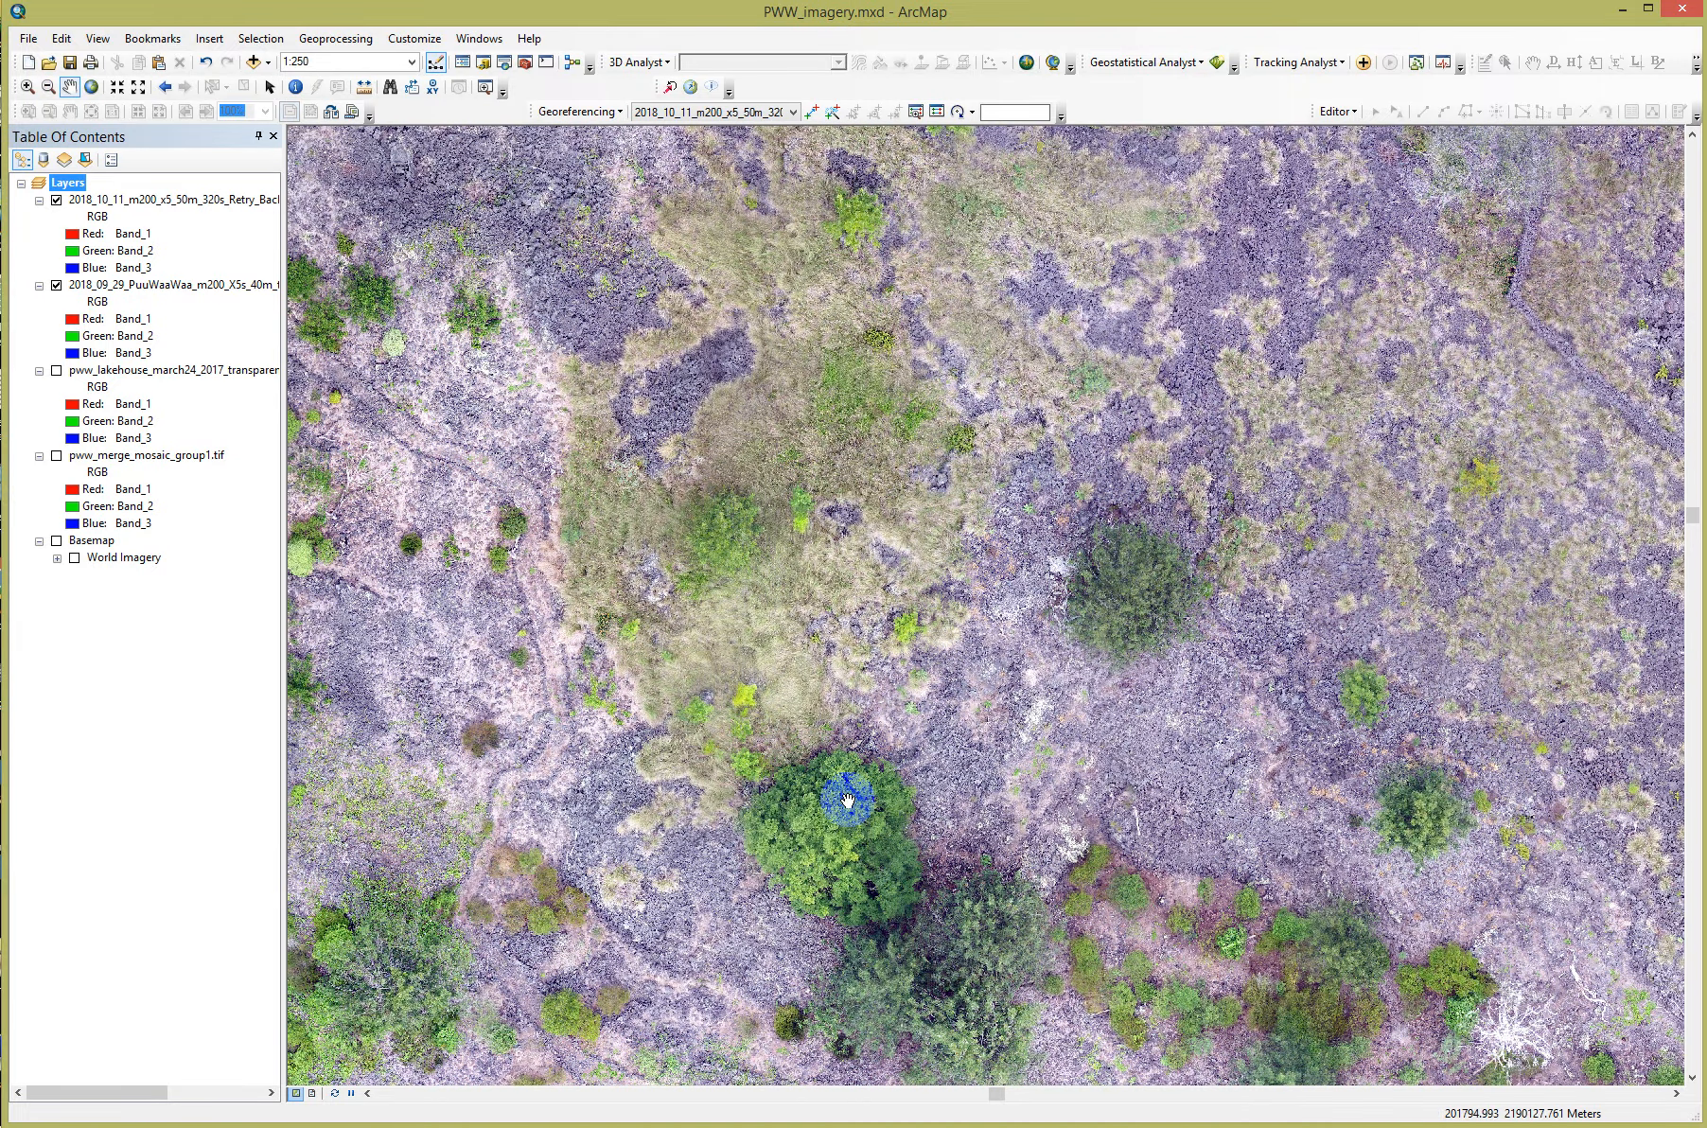
scroll(805, 820, up, 2)
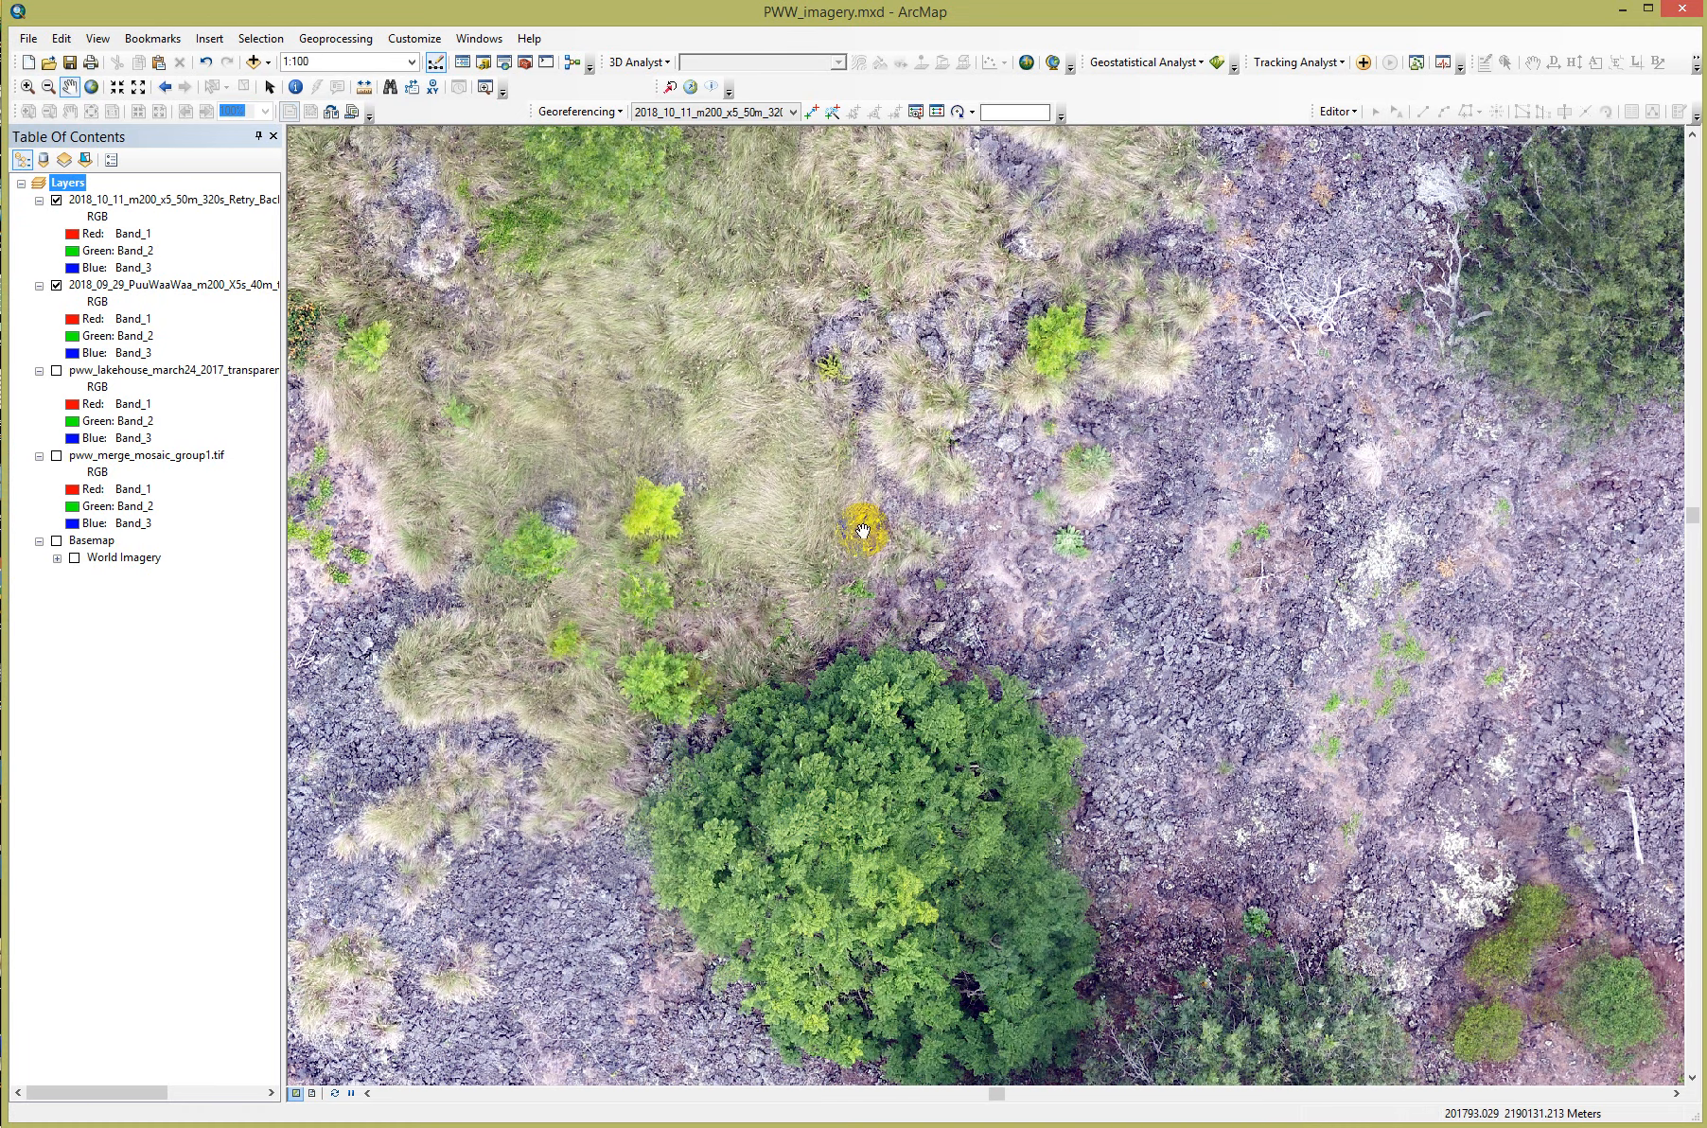
drag(863, 521, 889, 797)
scroll(1146, 395, up, 3)
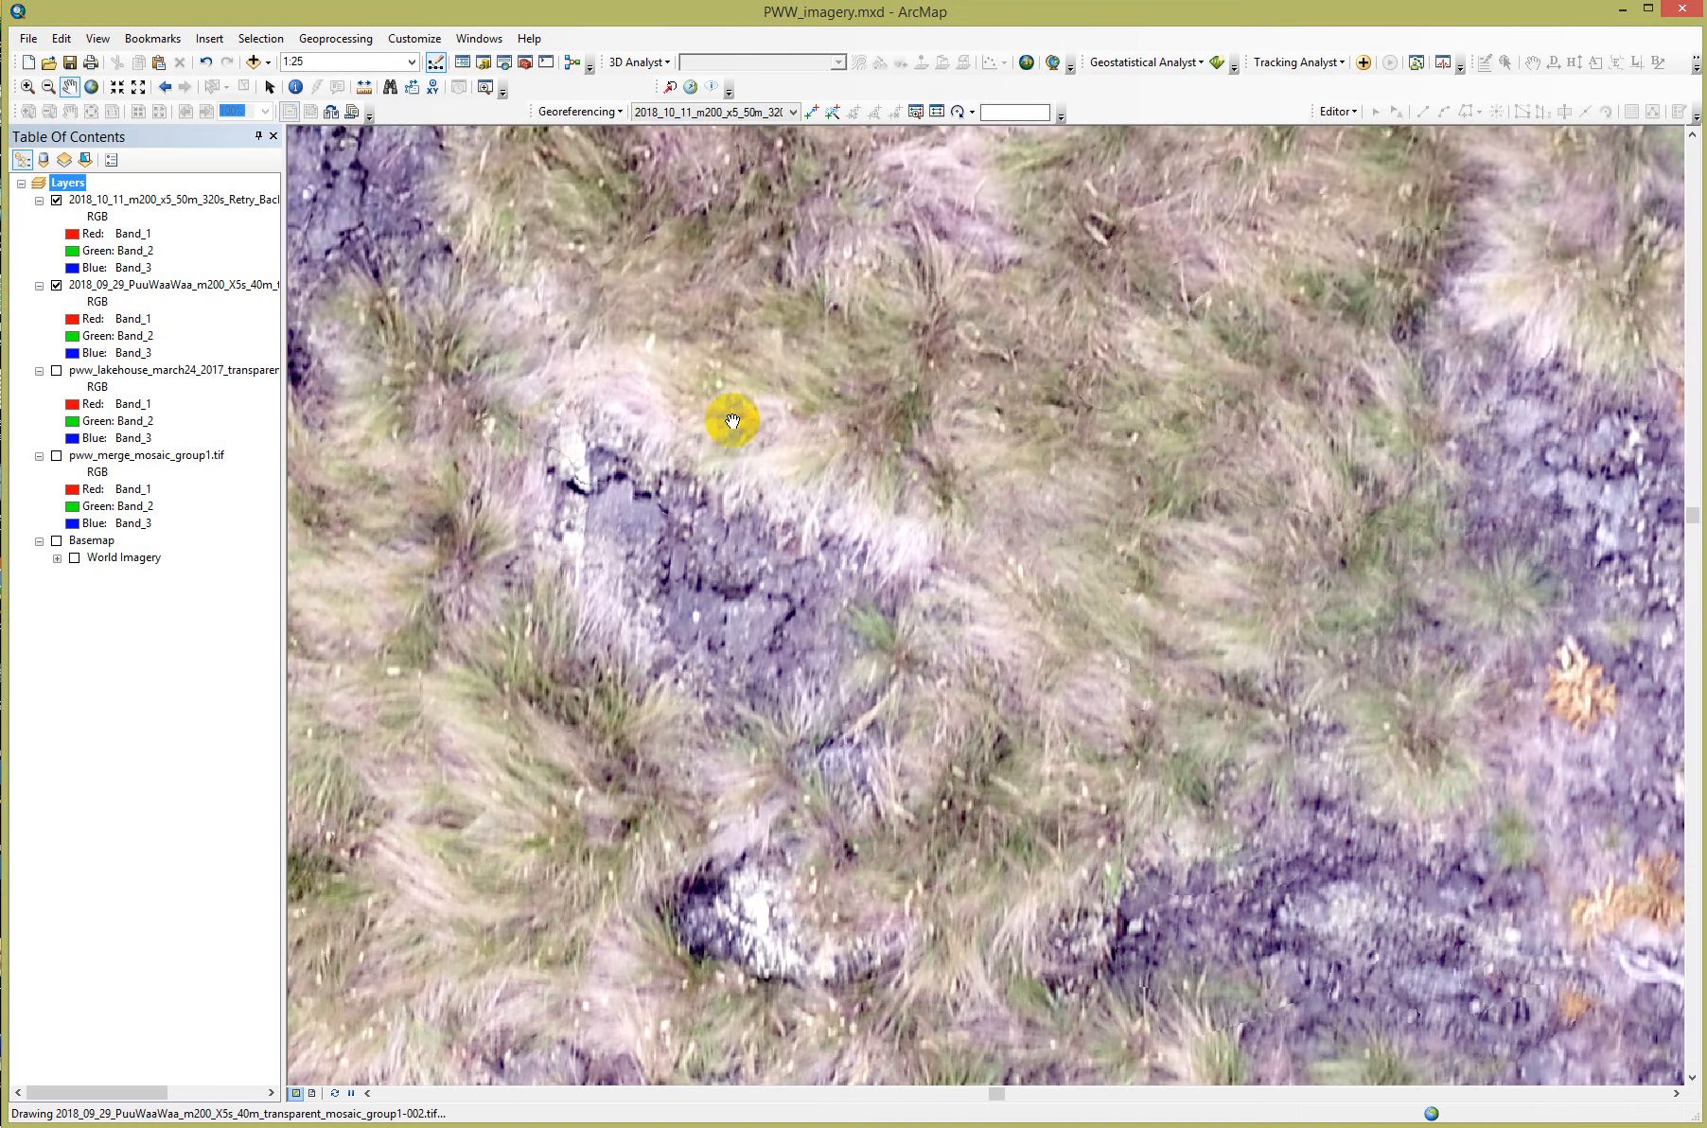
click(56, 199)
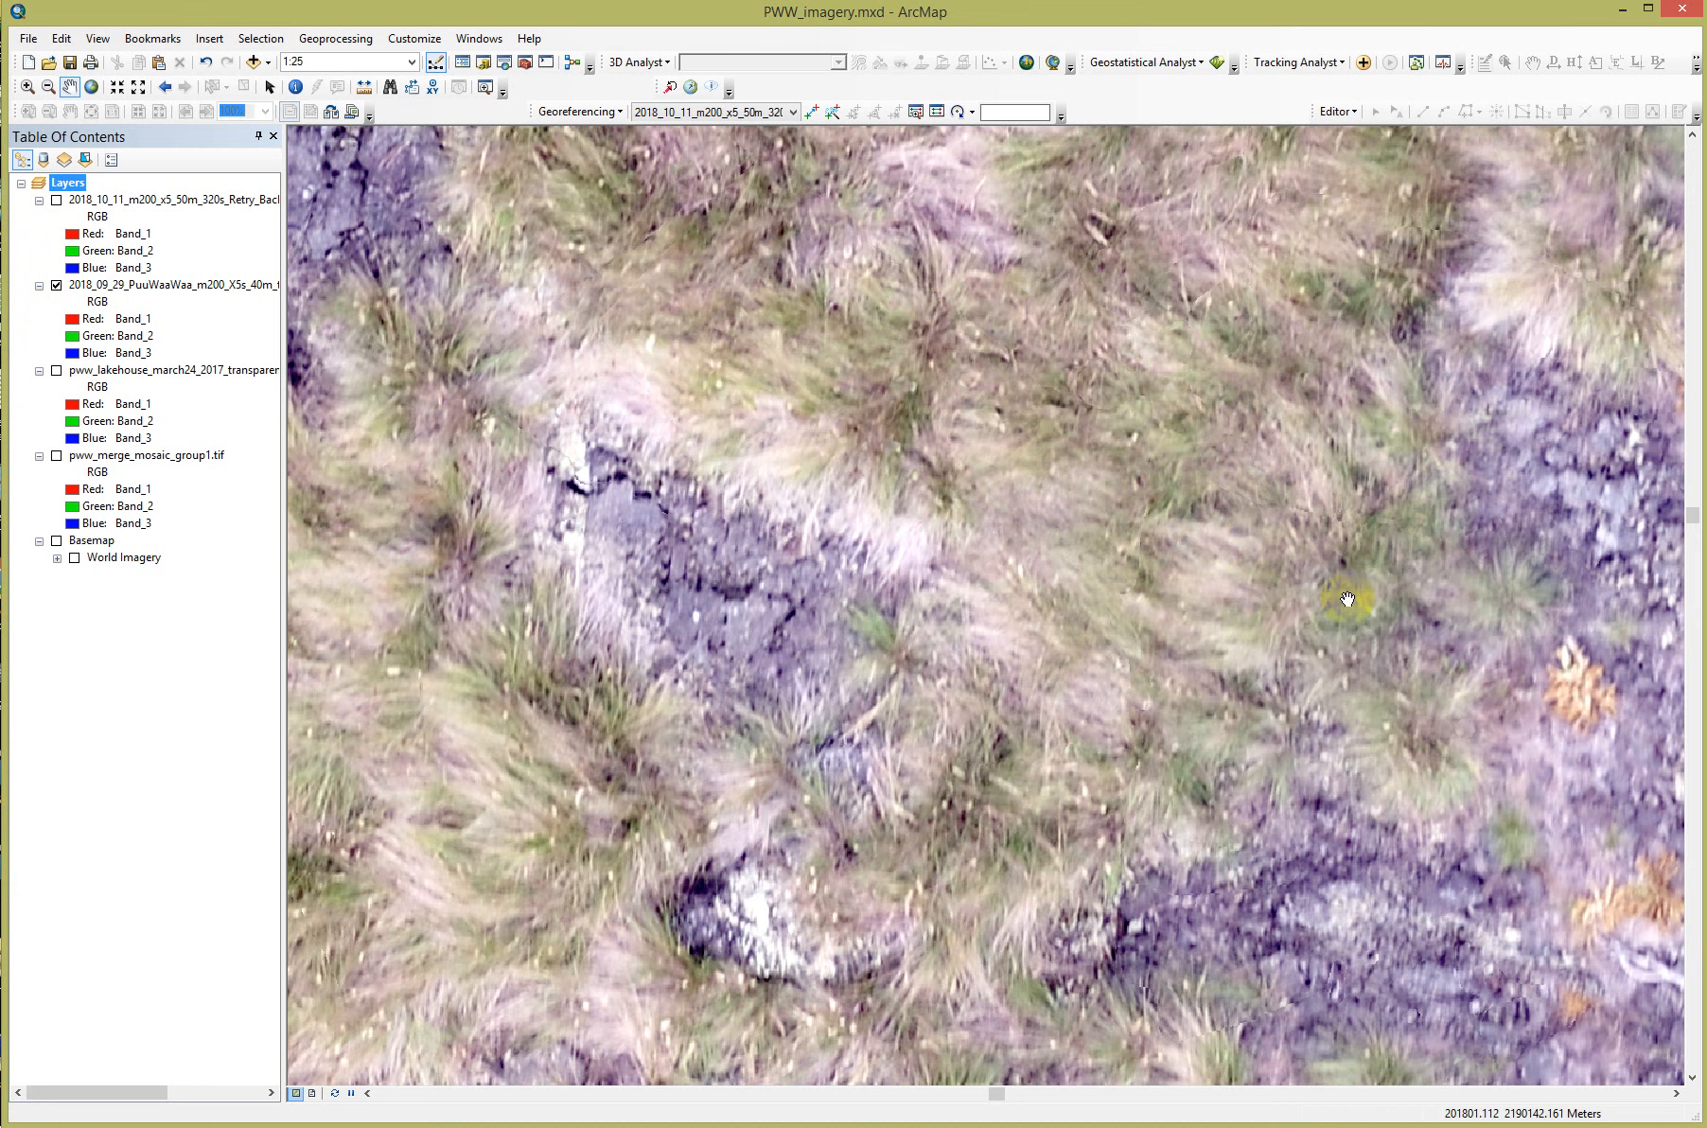
click(57, 200)
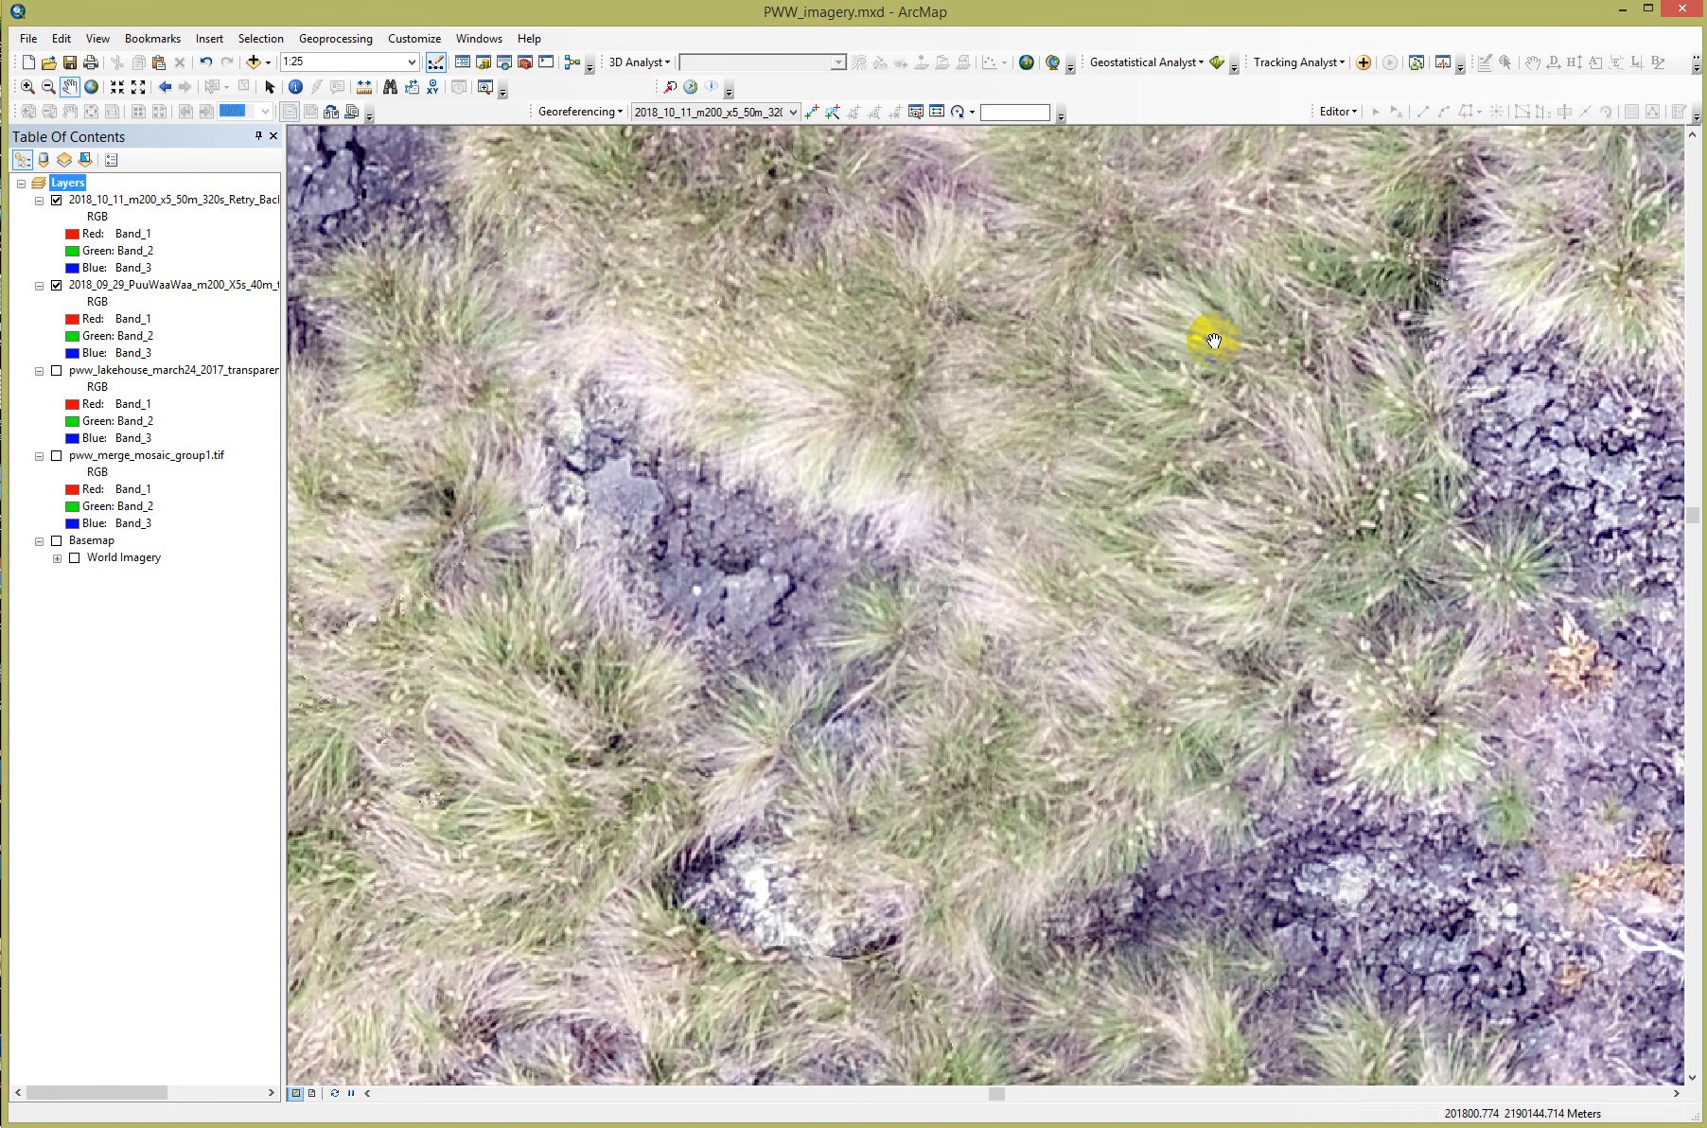
Step: Turn off the 2018_09_29_PuuWaaWaa imagery layer, keeping only the 2018_10_11 mosaic displayed
scroll(976, 534, up, 5)
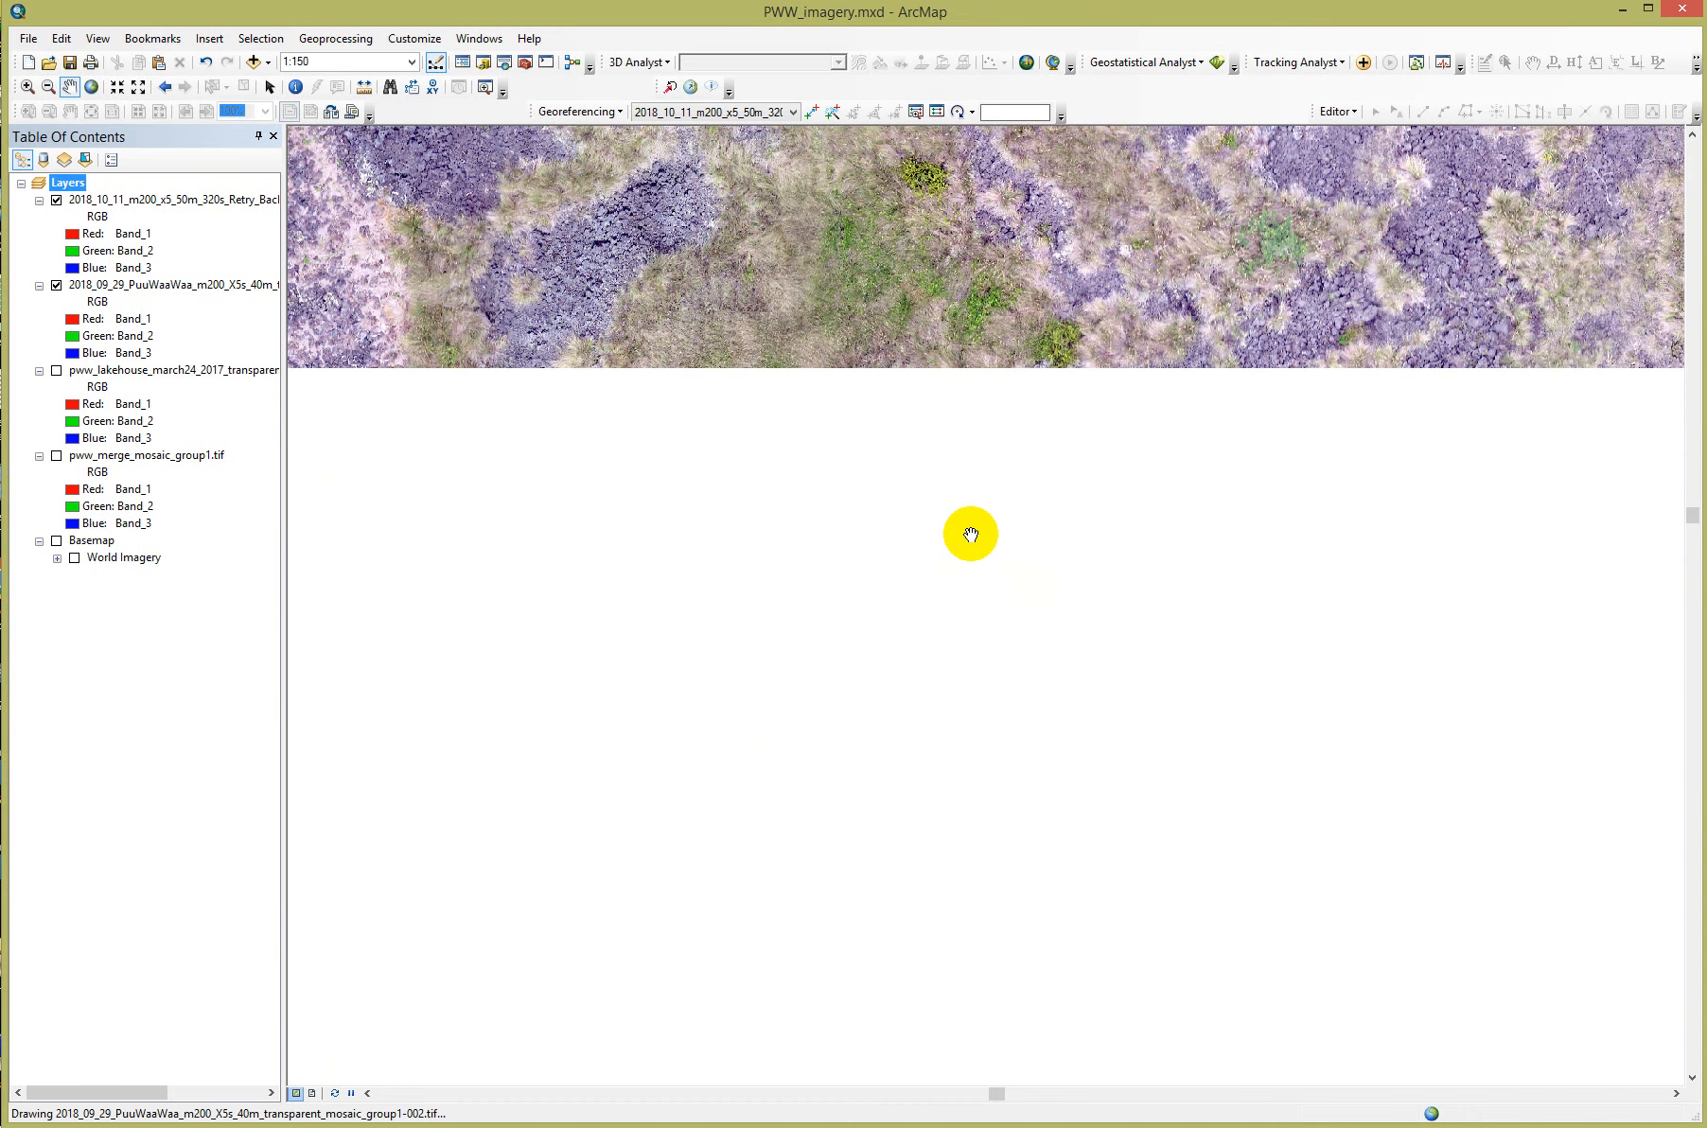
scroll(969, 534, up, 2)
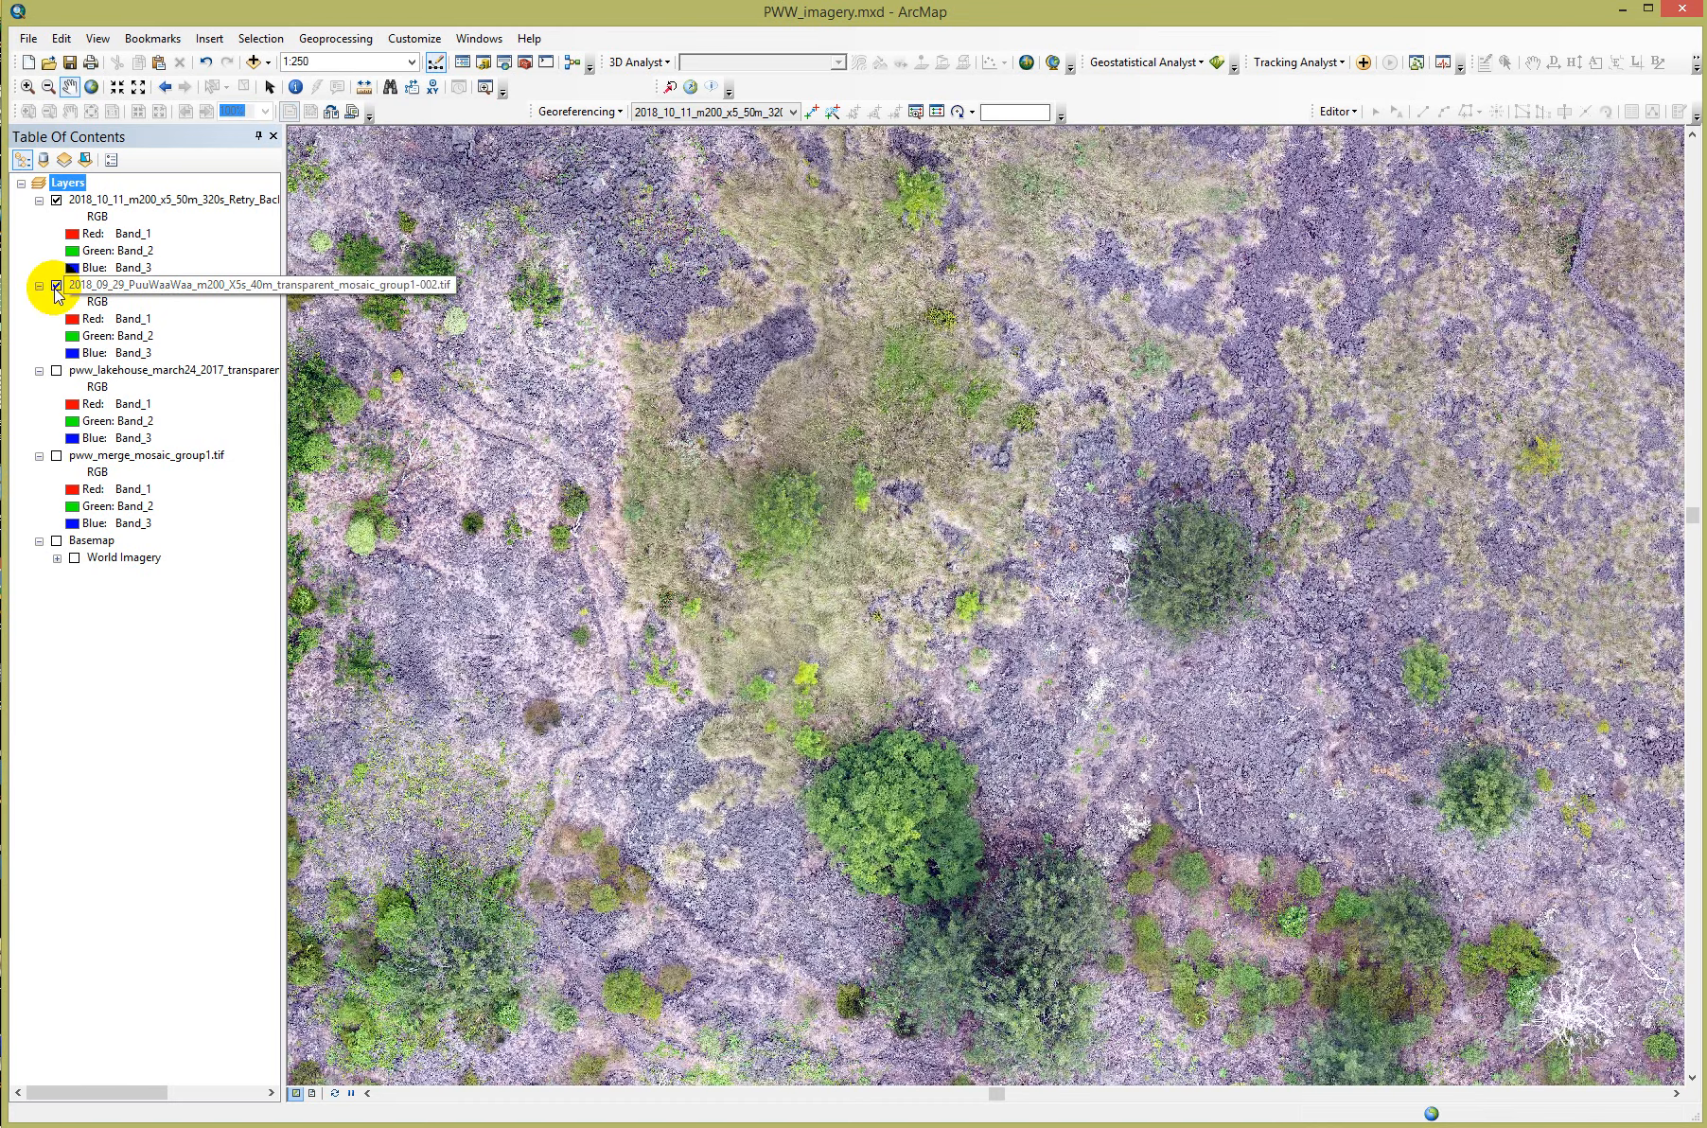
click(56, 284)
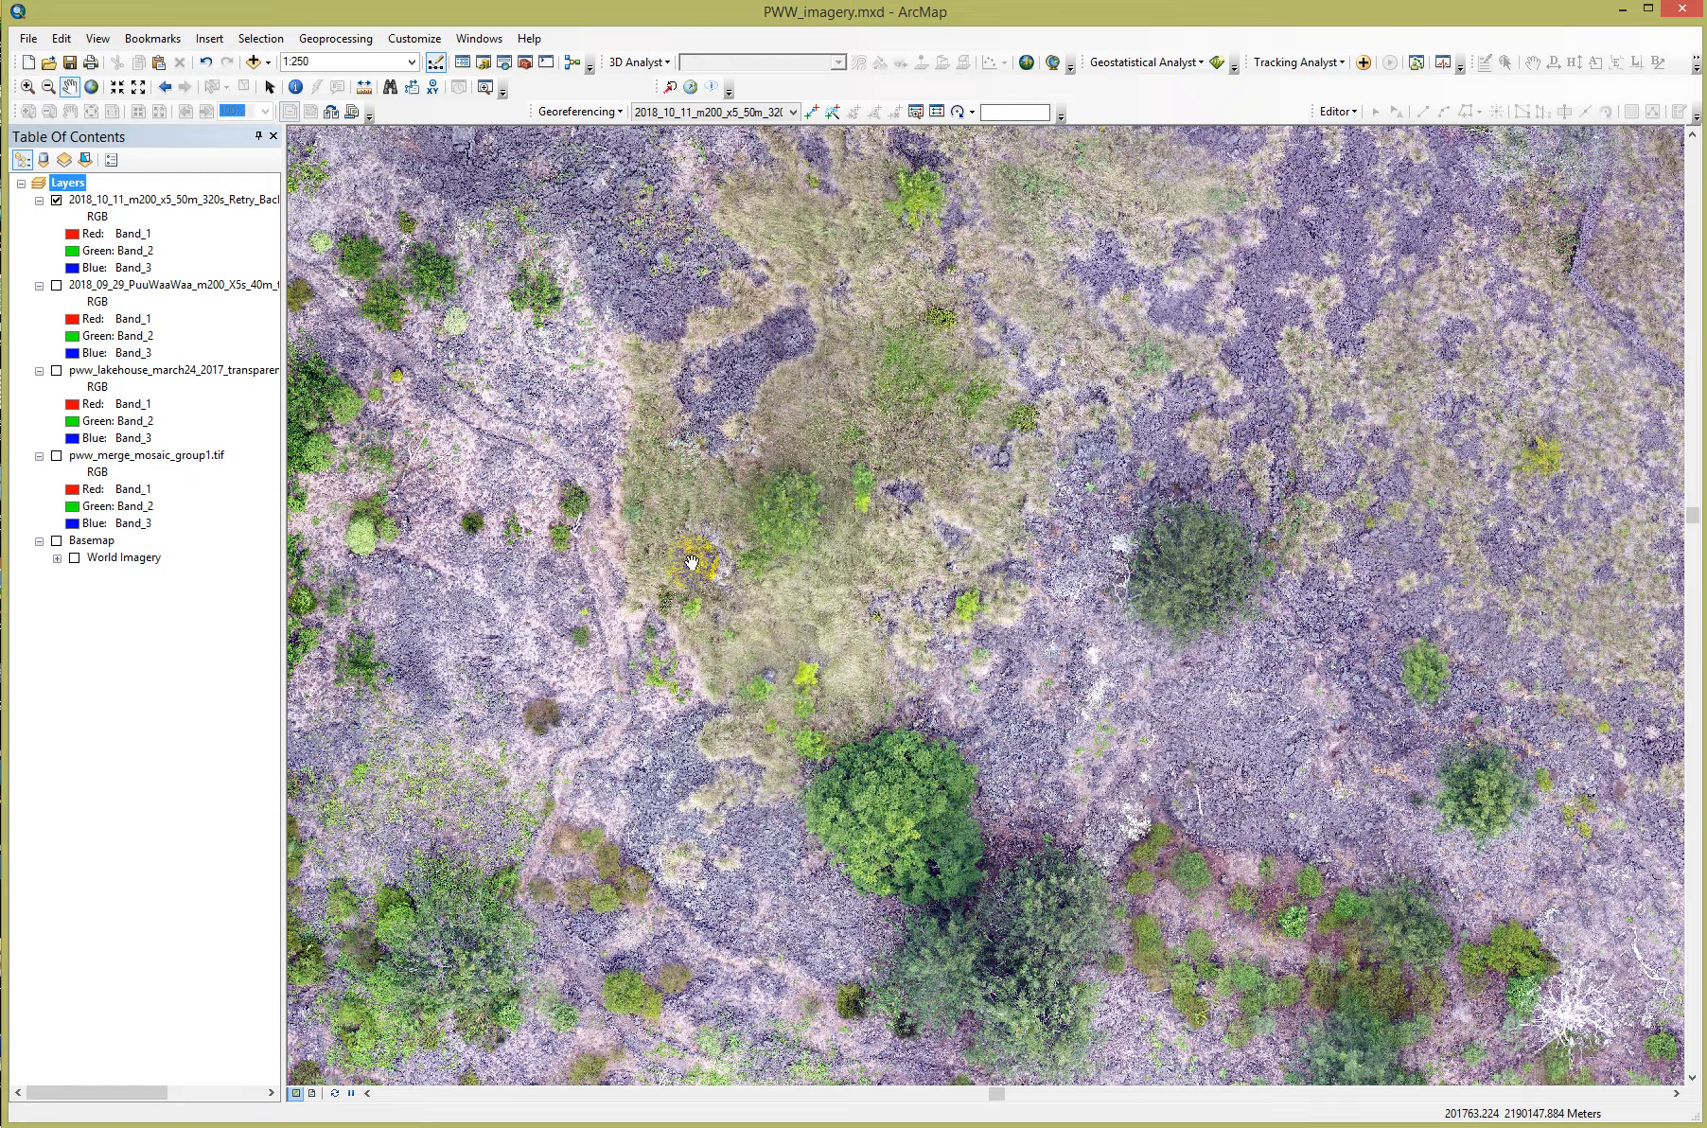
scroll(789, 592, up, 4)
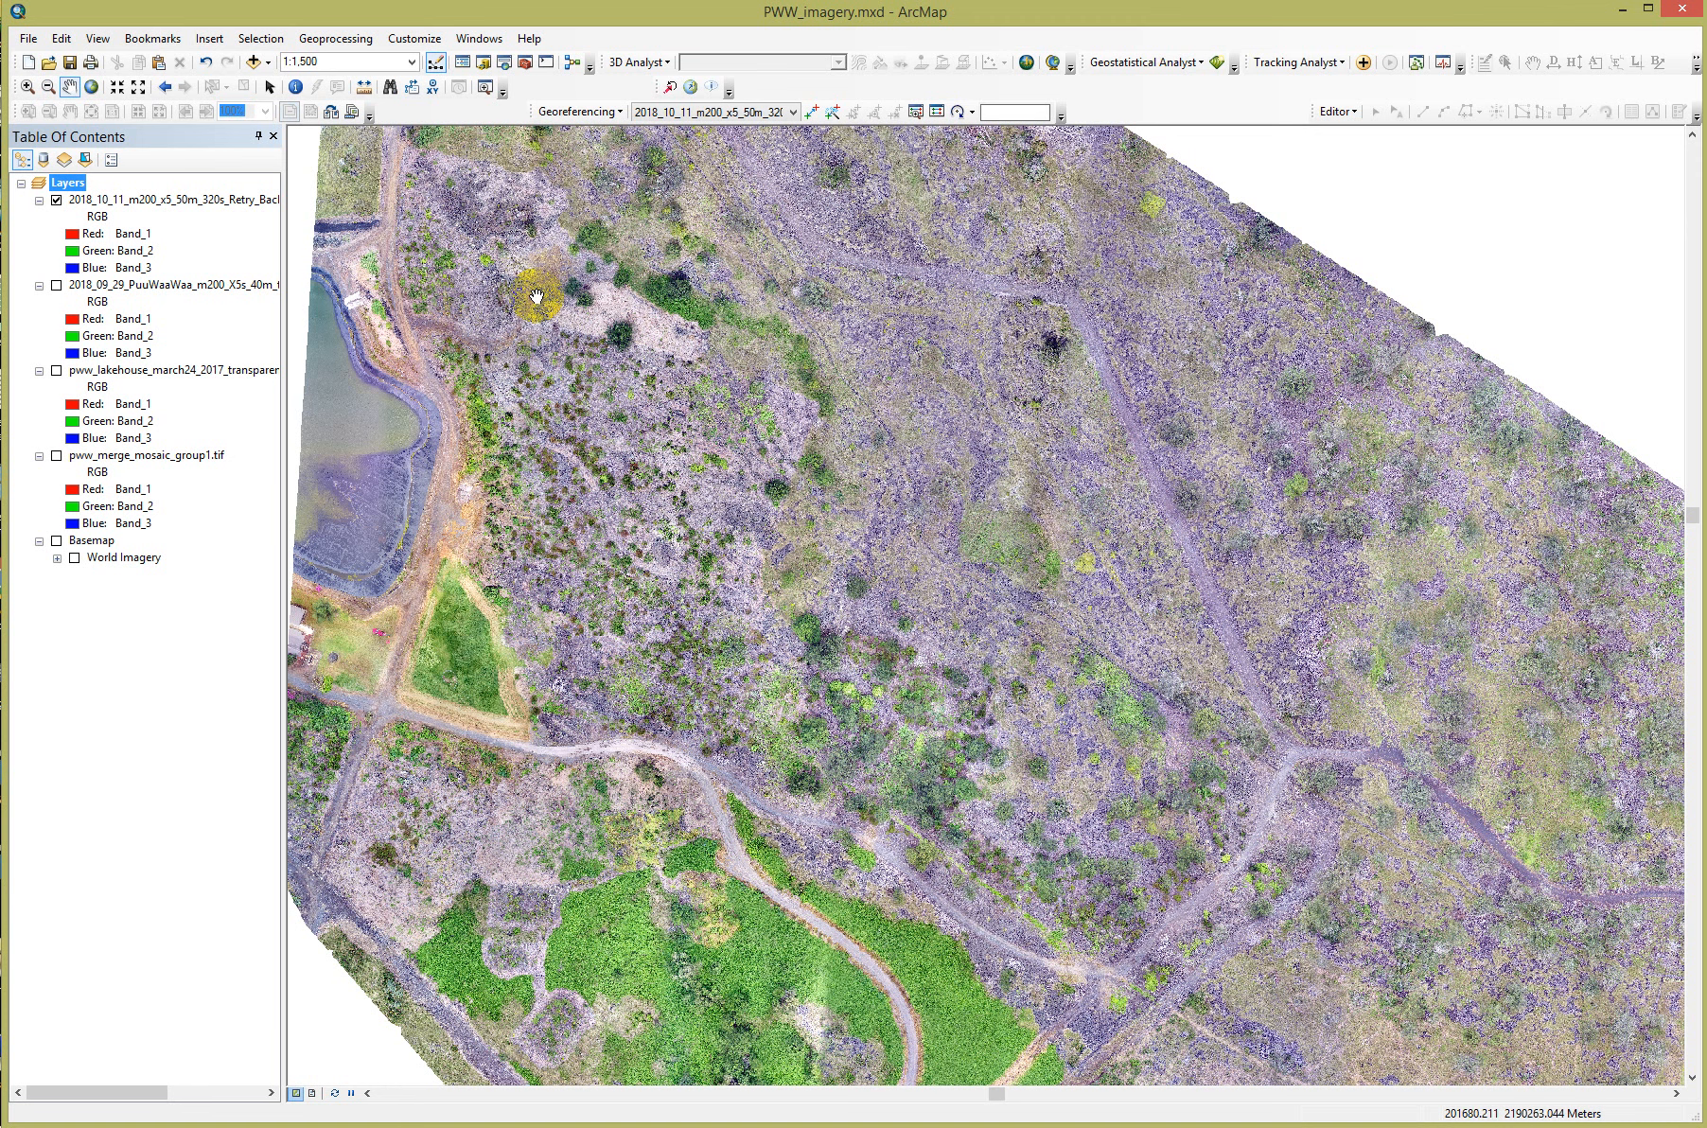
Step: Add the Point_ge.shp shapefile from the Export folder of Trimb1 in GPS_Data_2018_09_29_PWW to the map
click(254, 63)
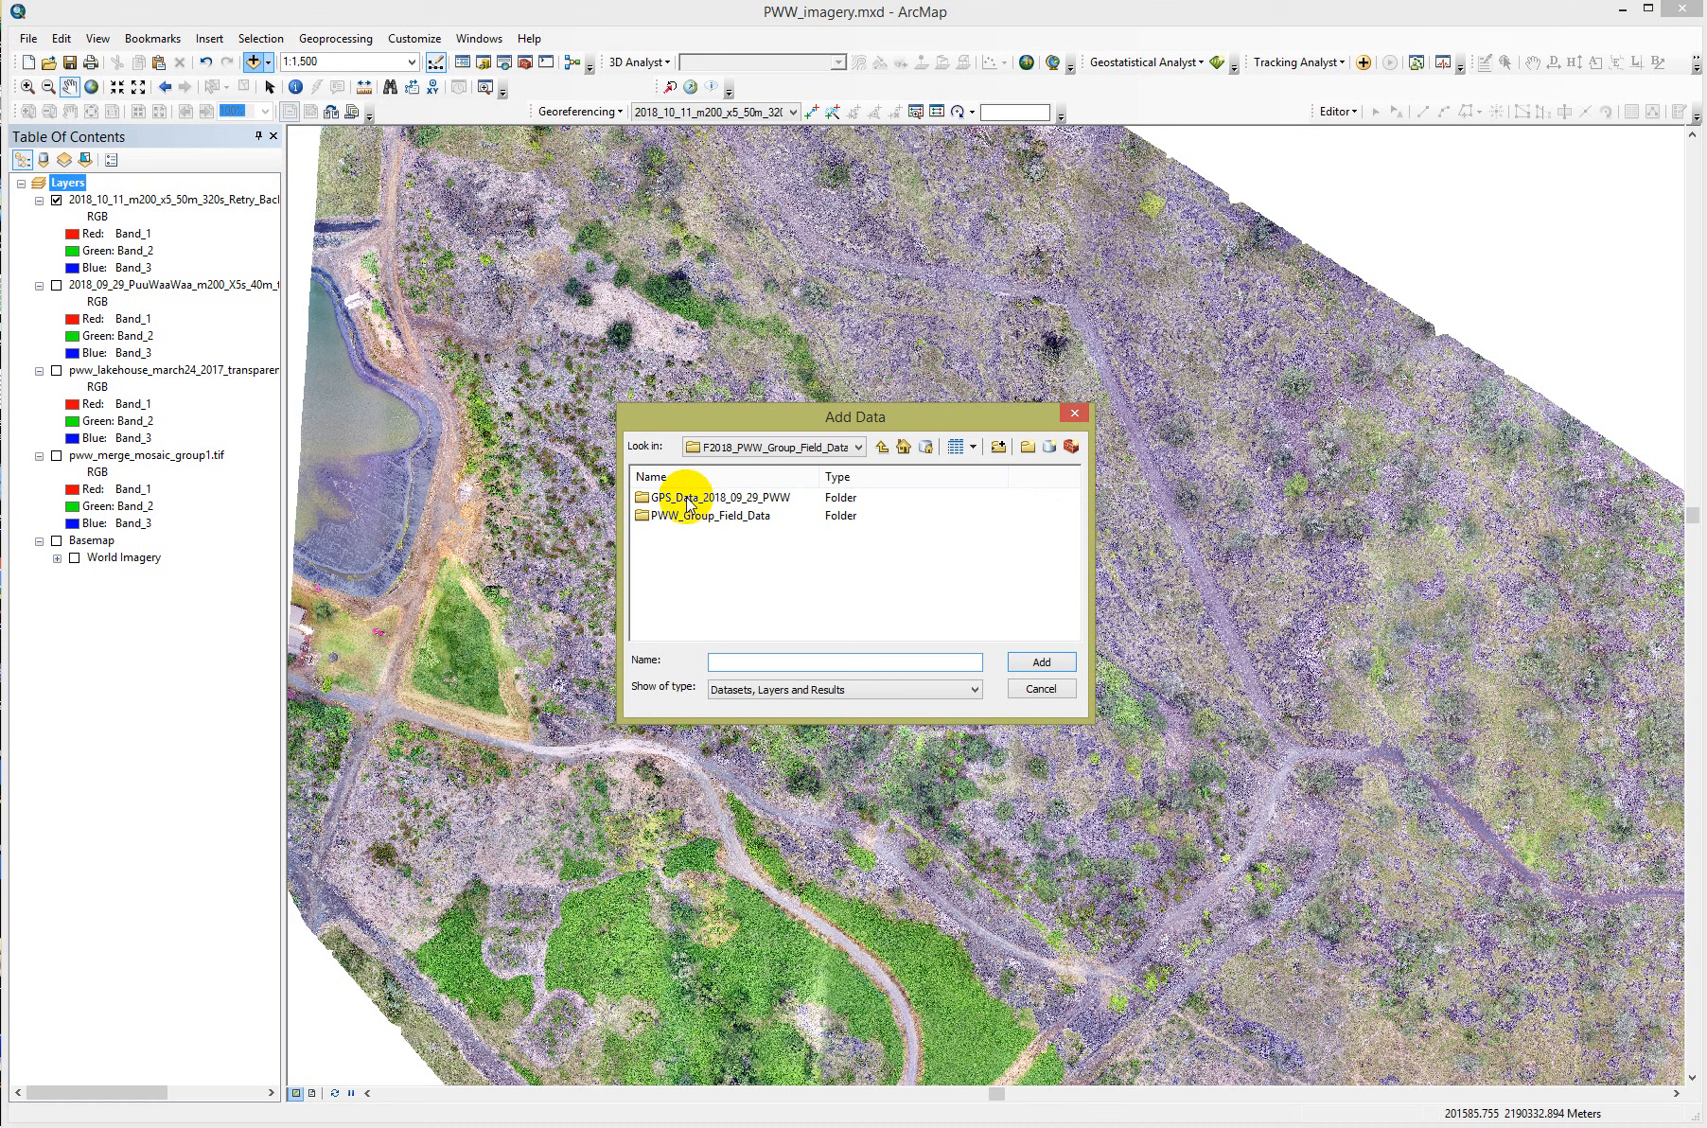
double_click(723, 497)
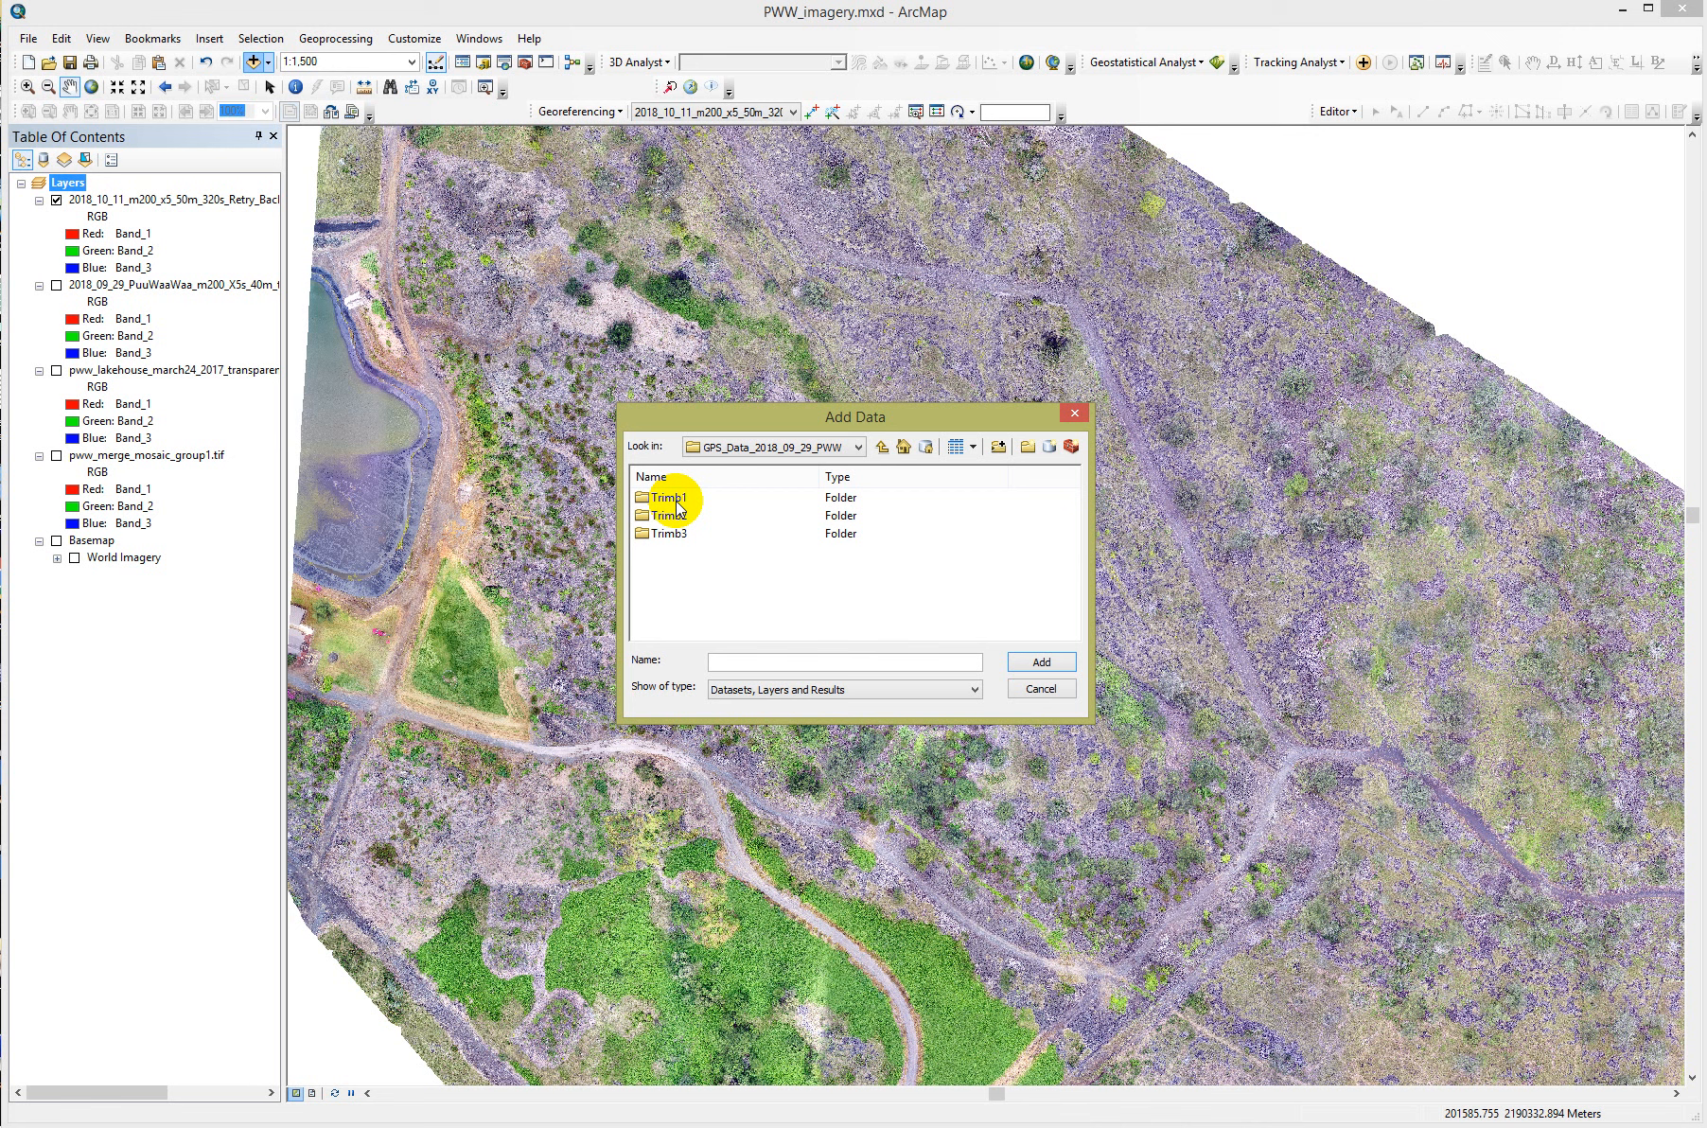
double_click(673, 499)
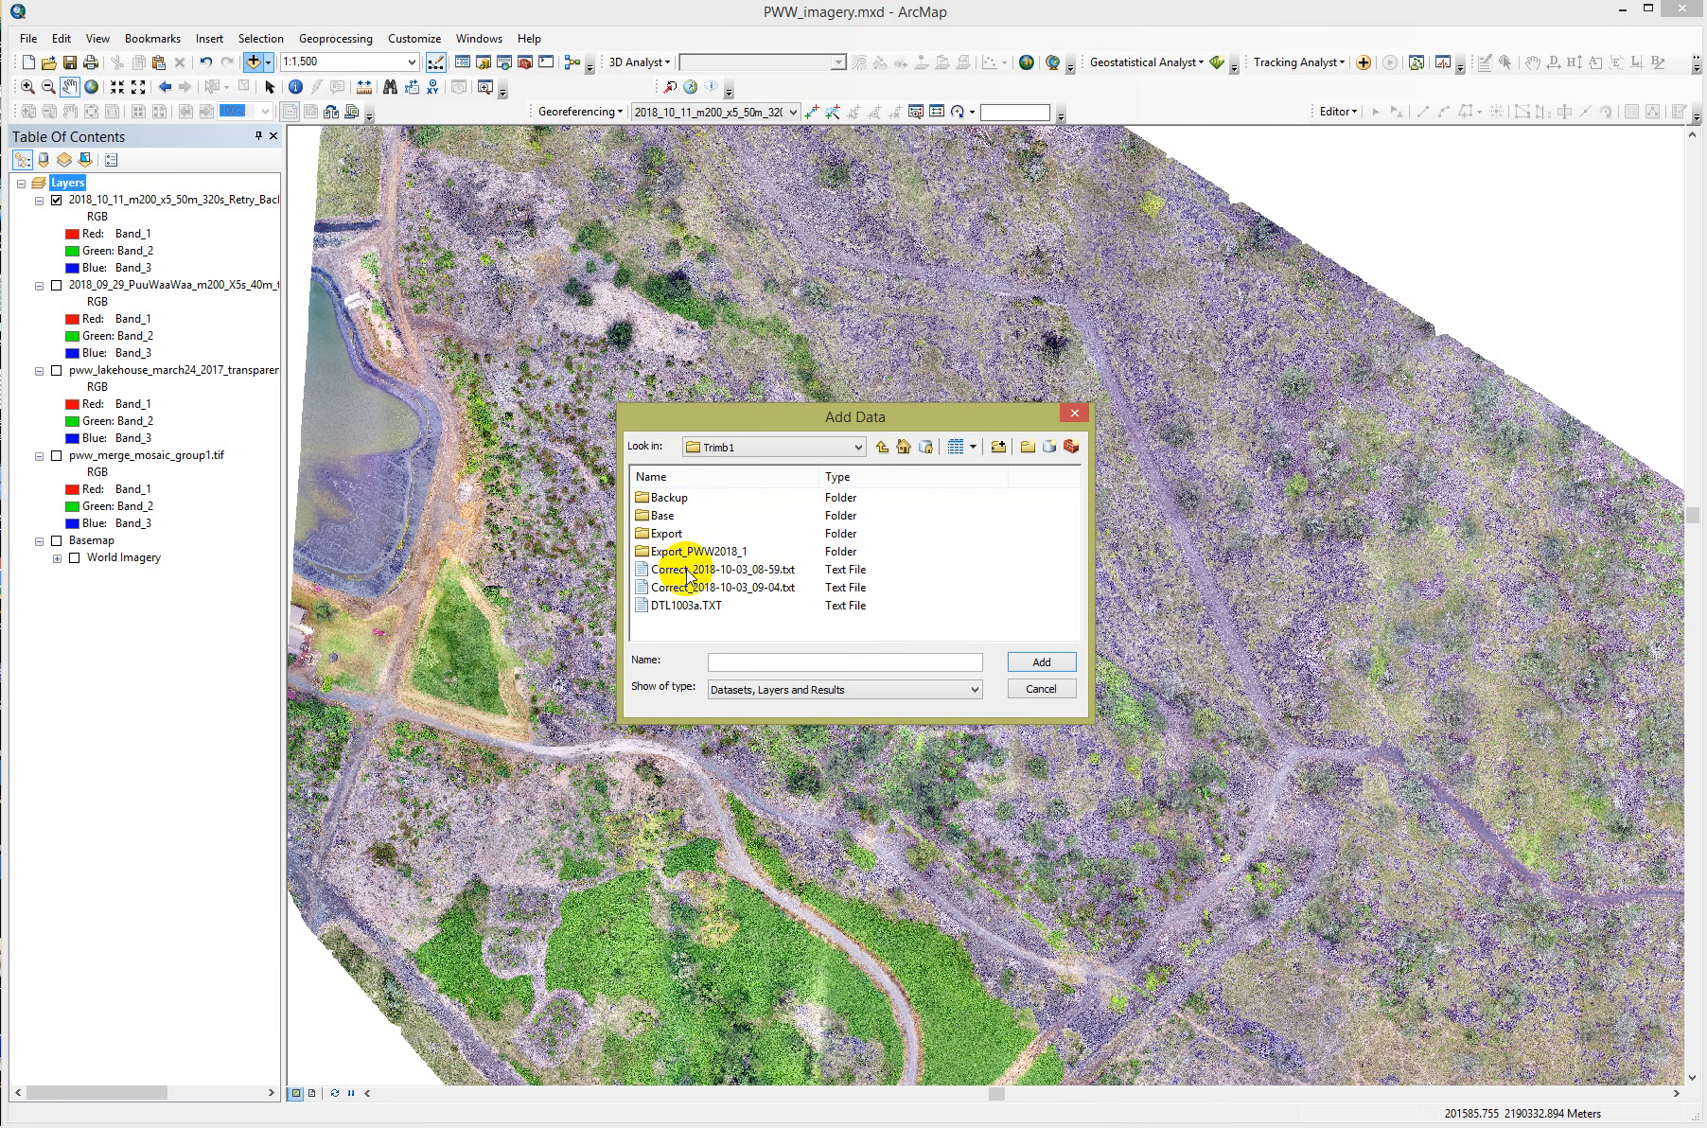
double_click(666, 535)
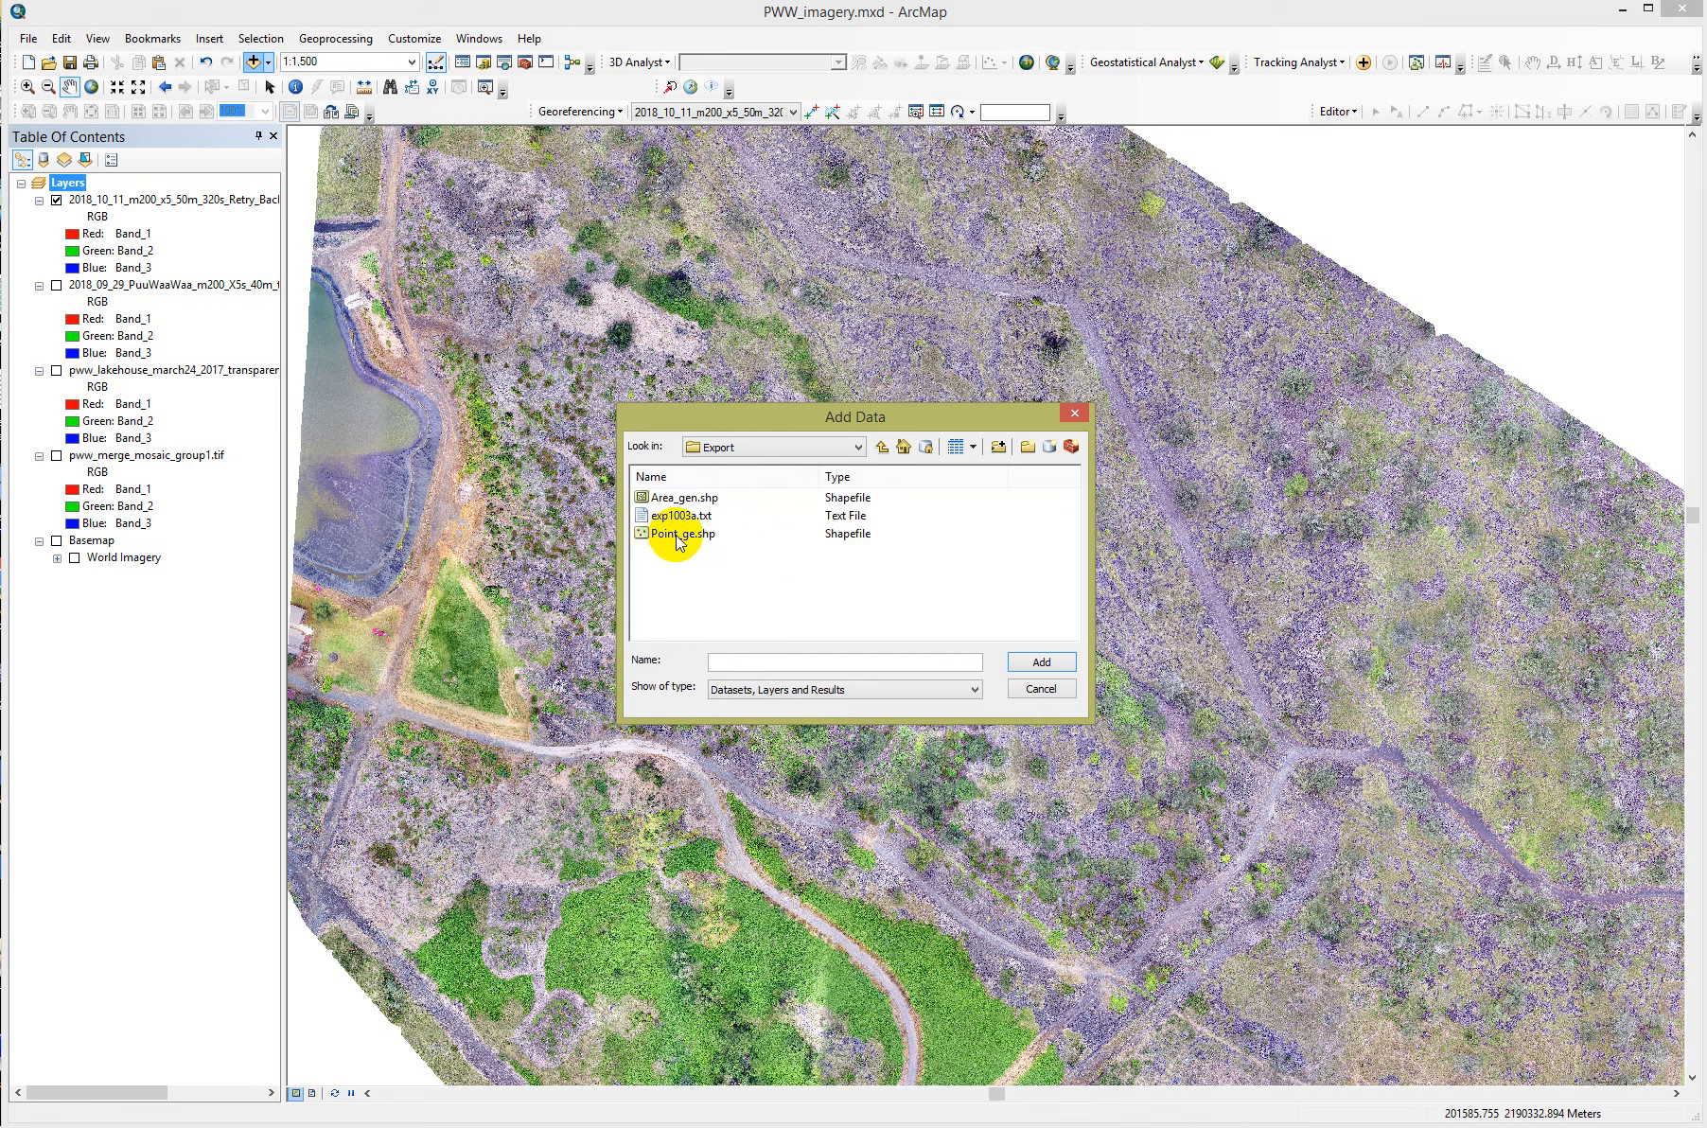
click(678, 542)
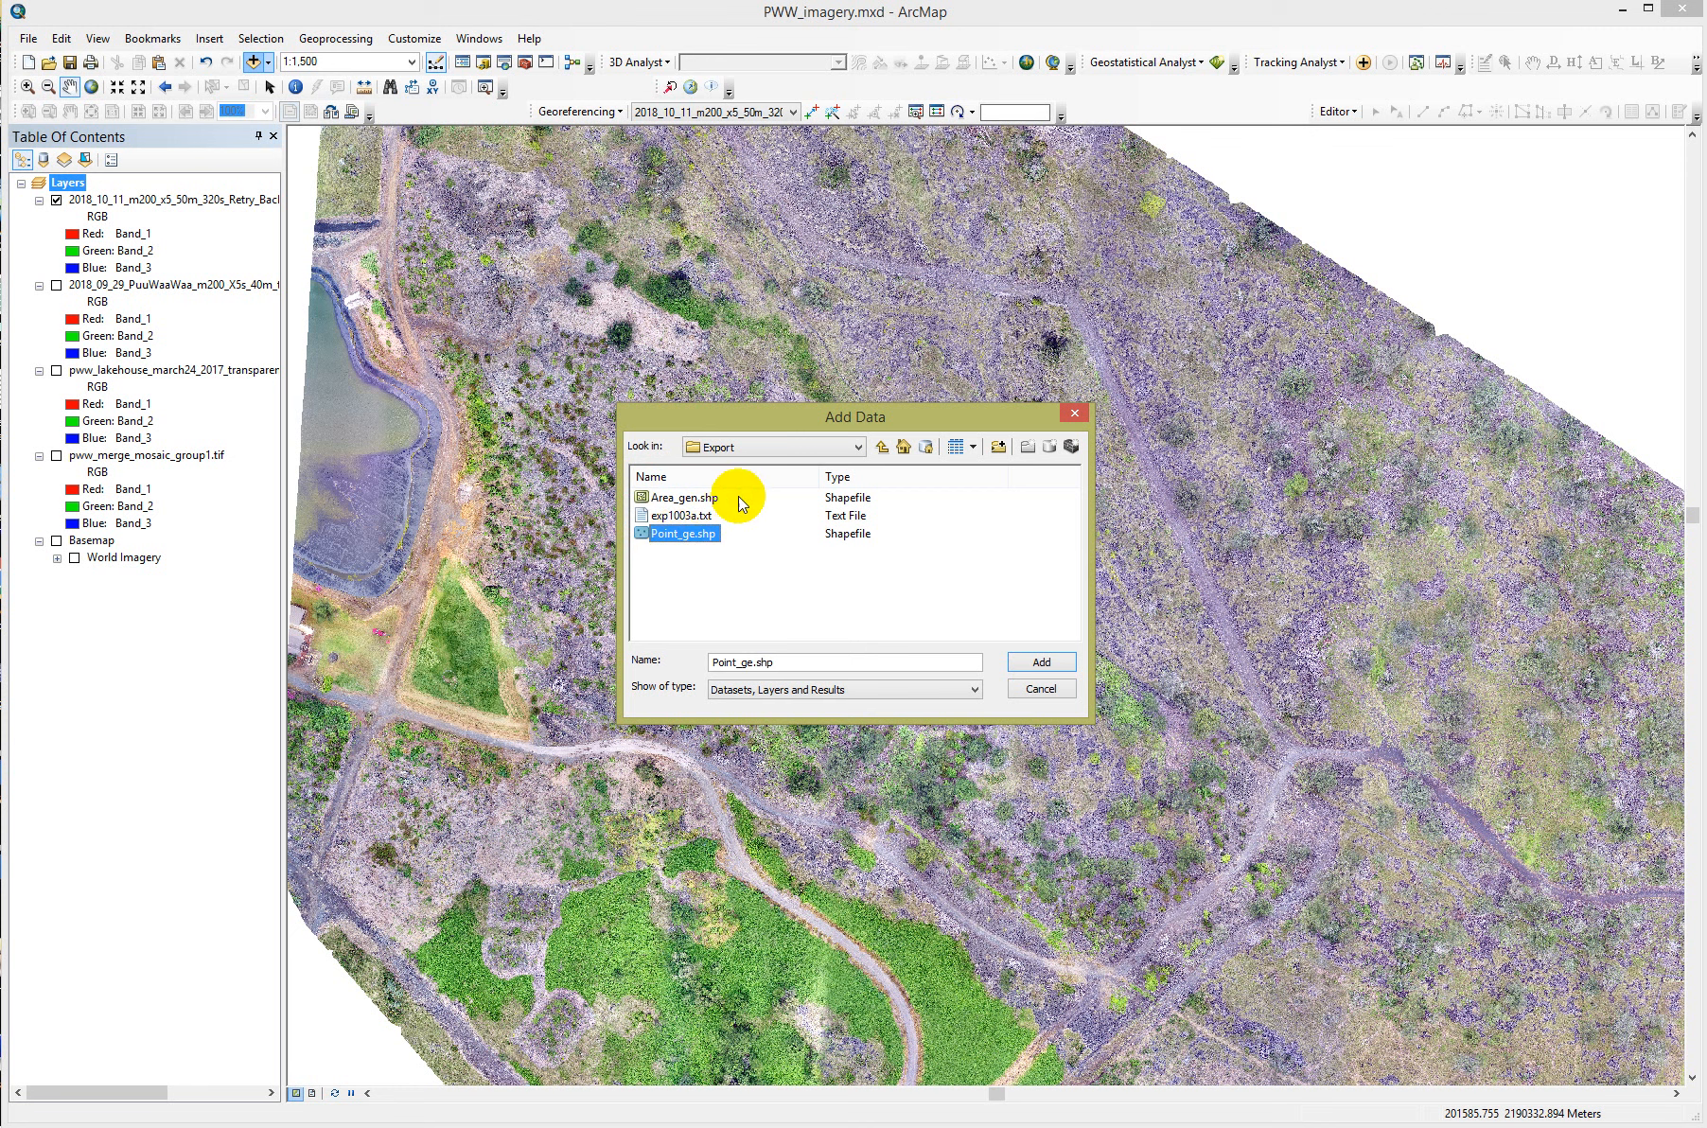
click(1044, 660)
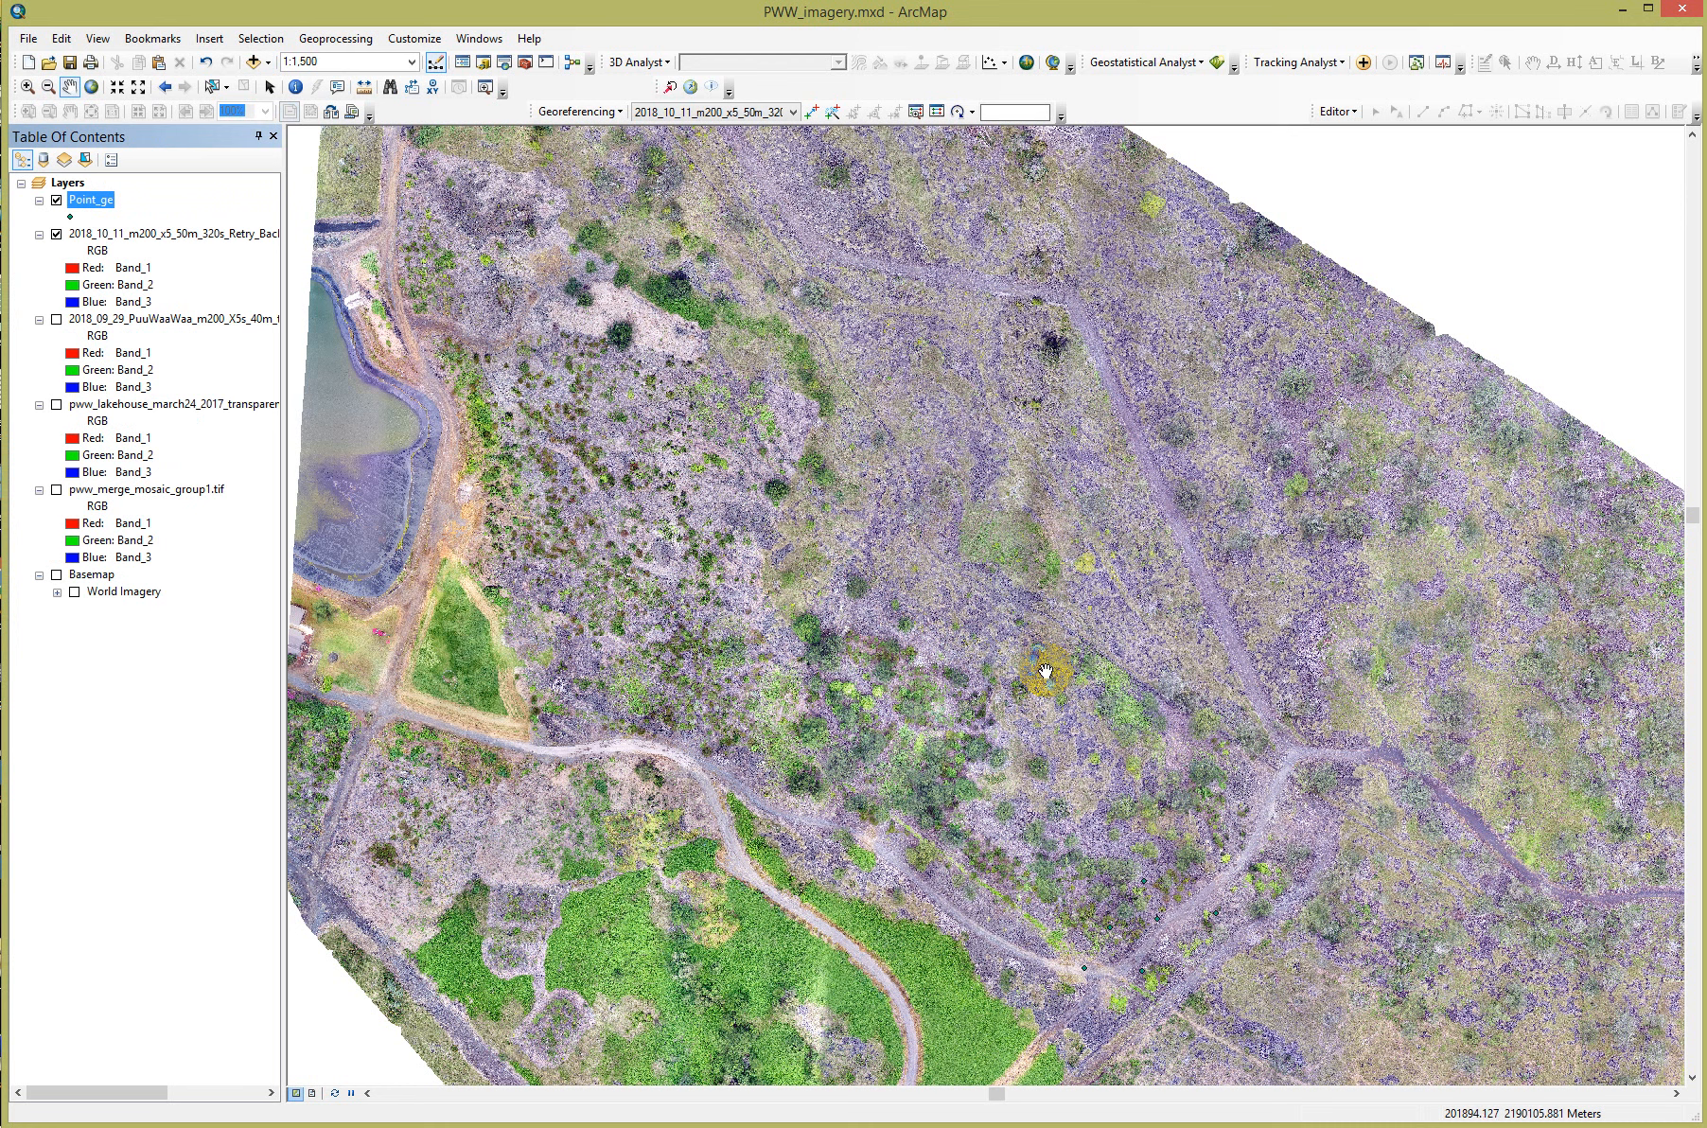
Step: Change the Point_ge layer's symbol to the green Circle 2 marker
click(72, 215)
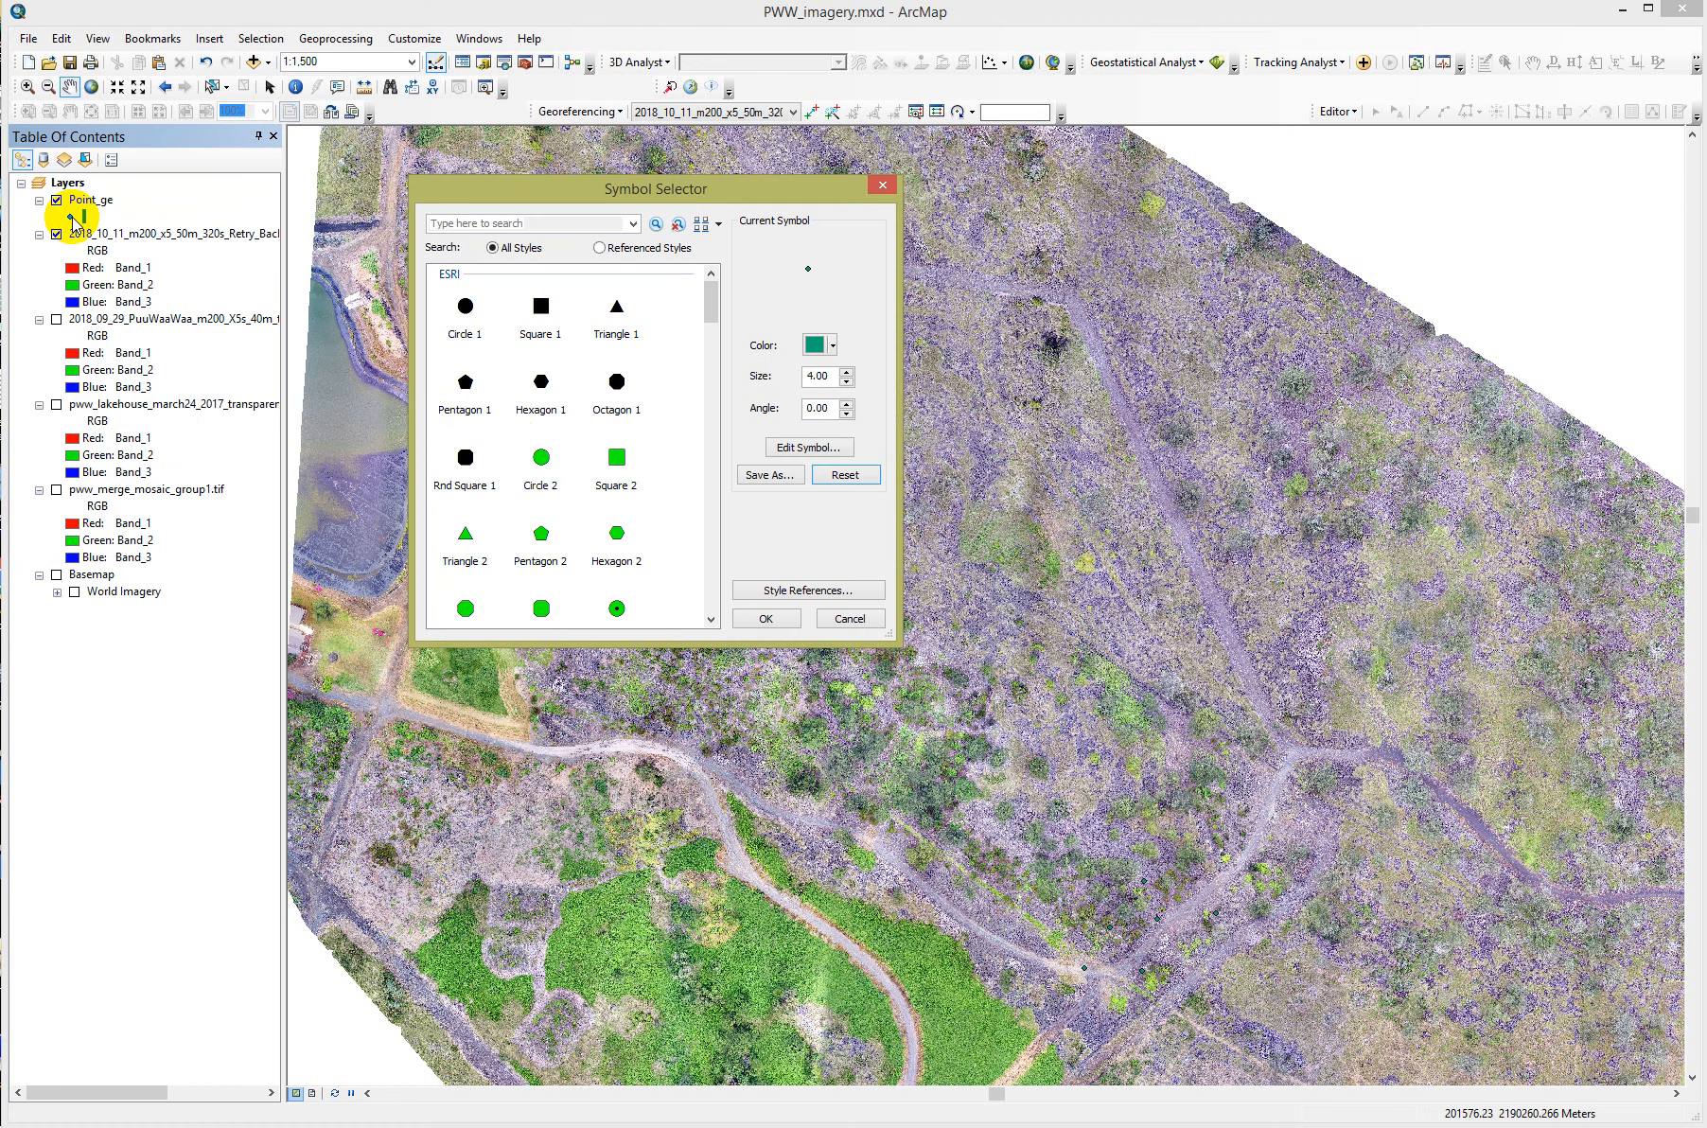
click(541, 461)
click(766, 618)
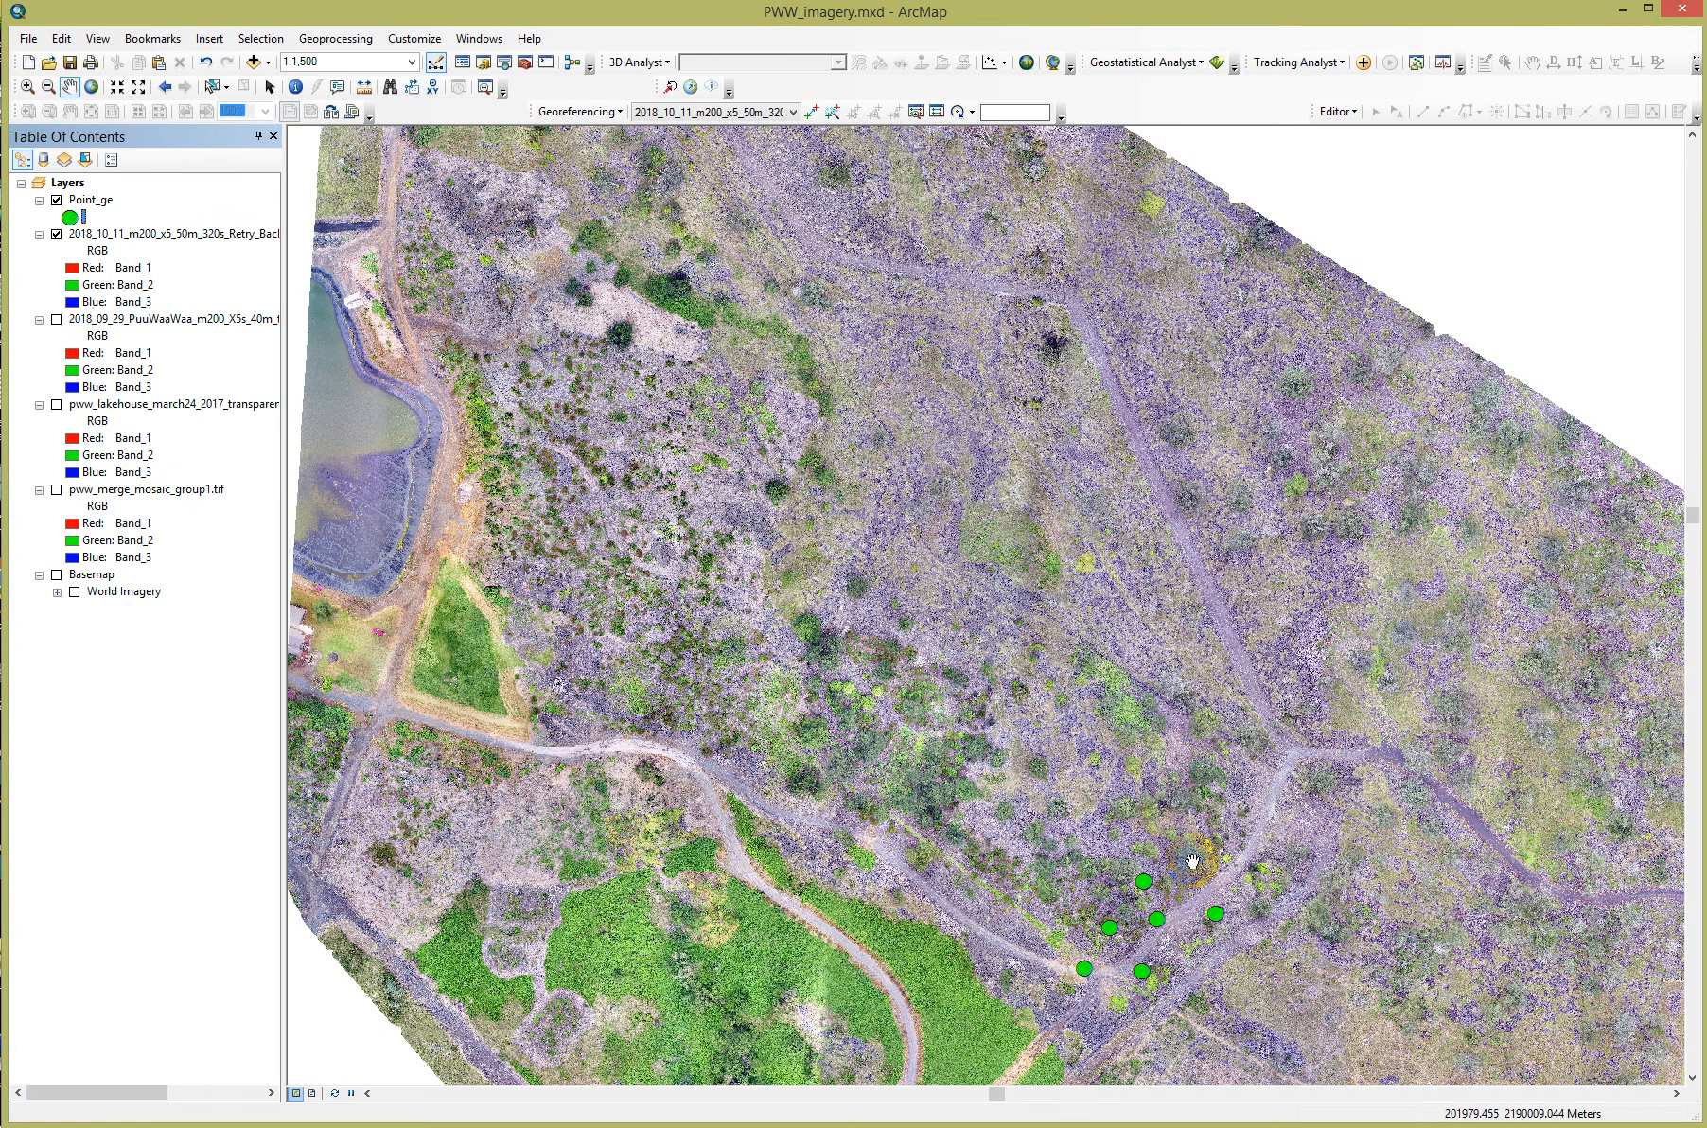
click(1157, 916)
click(1141, 969)
Step: Rename the Point_ge layer as Trimble1
click(104, 204)
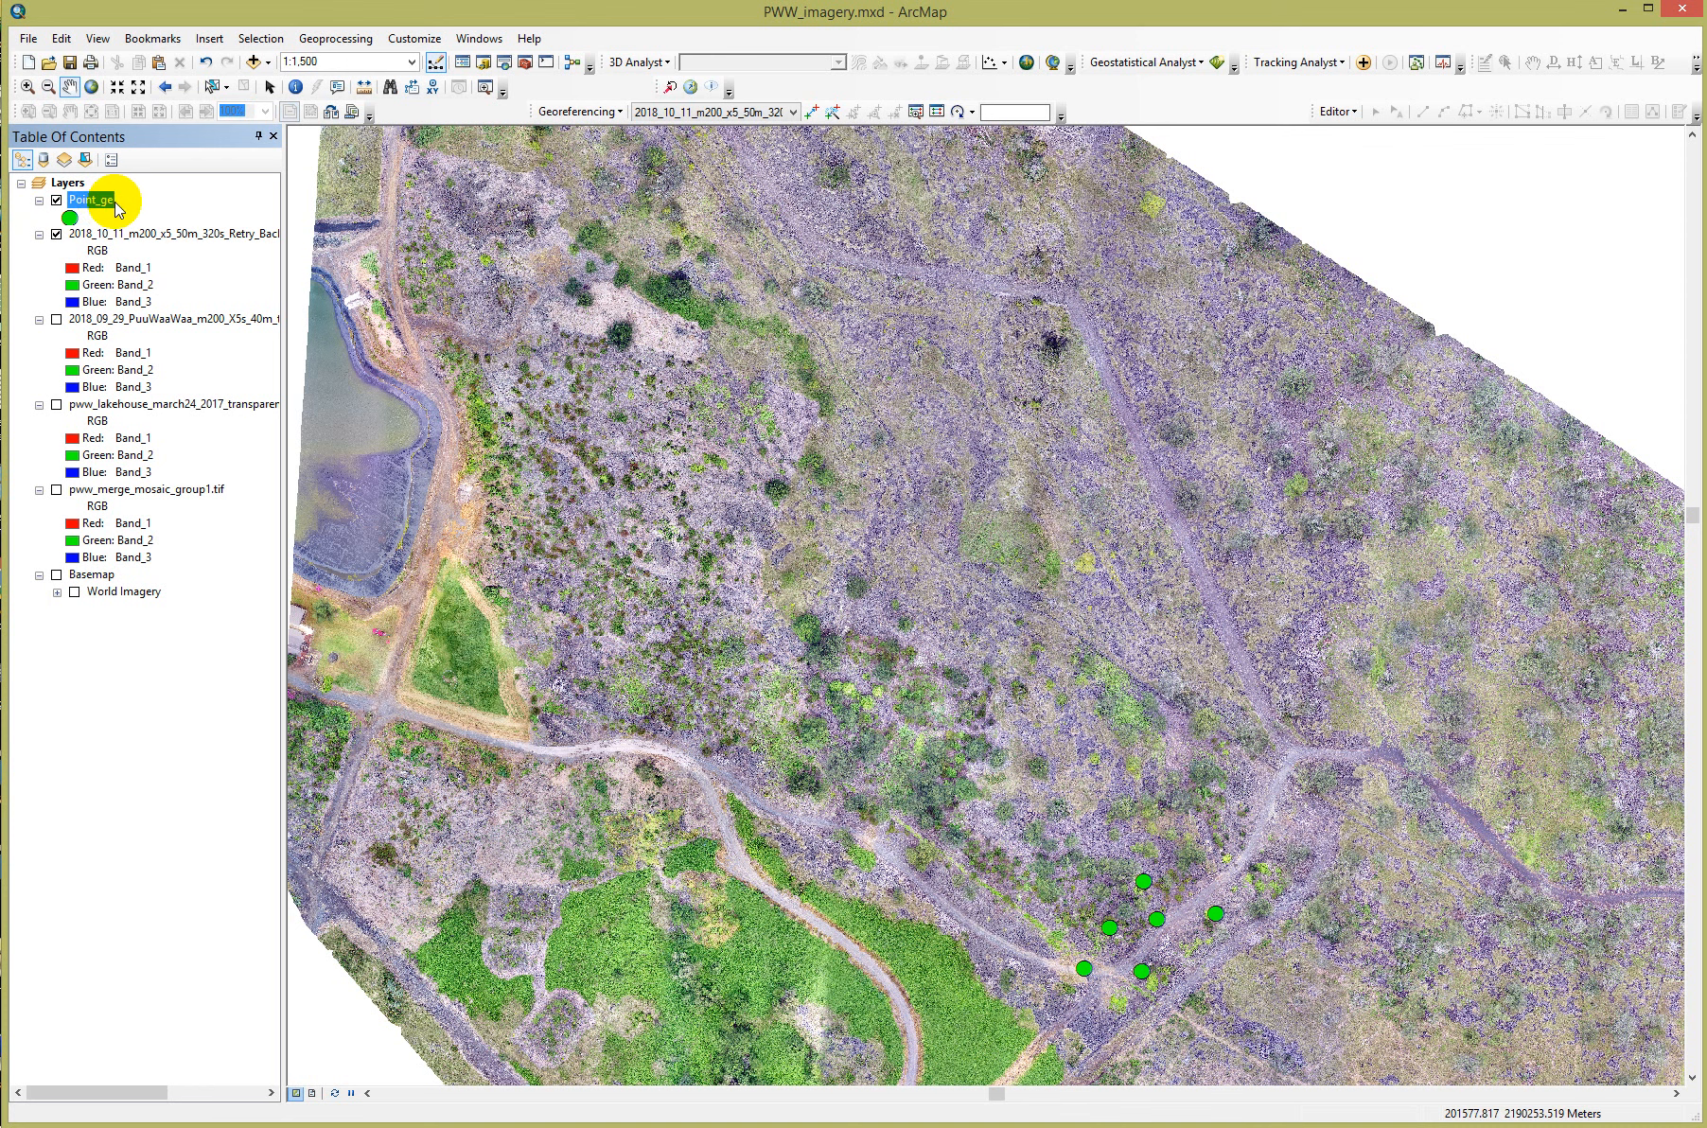
click(106, 203)
text(Trimbl)
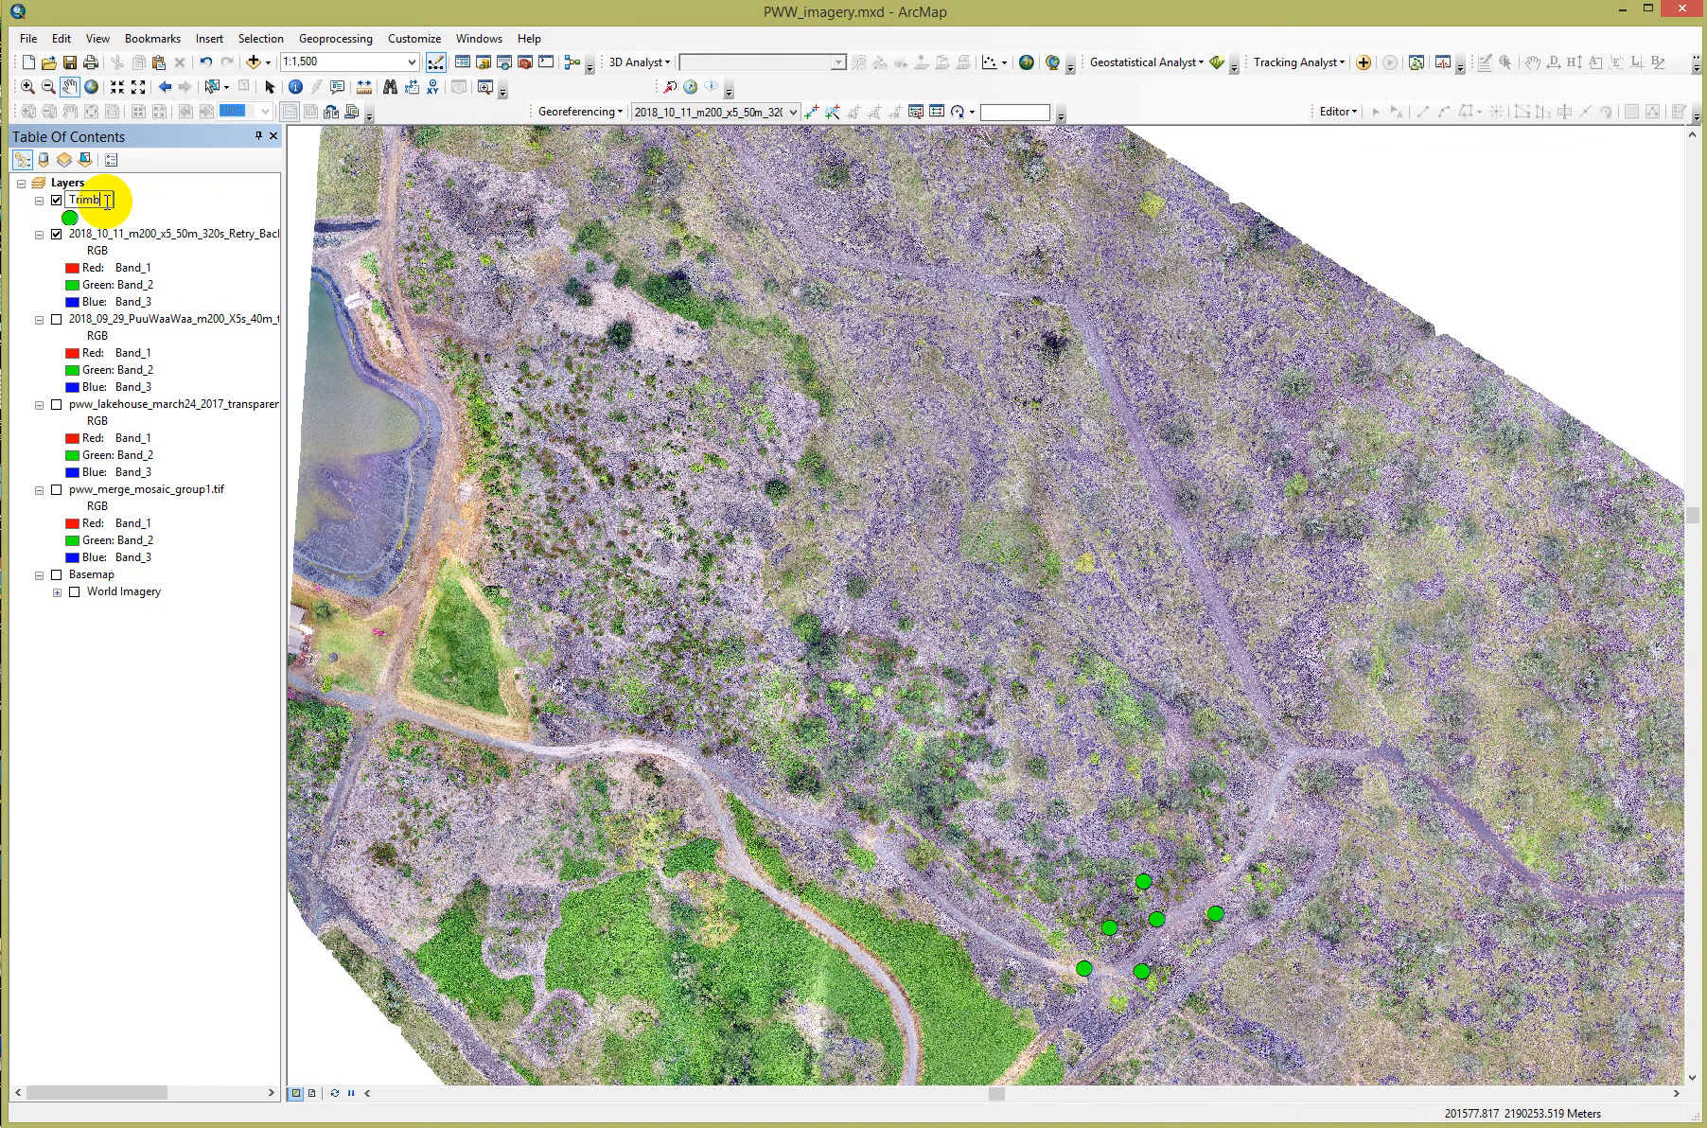
text(e1)
key(Return)
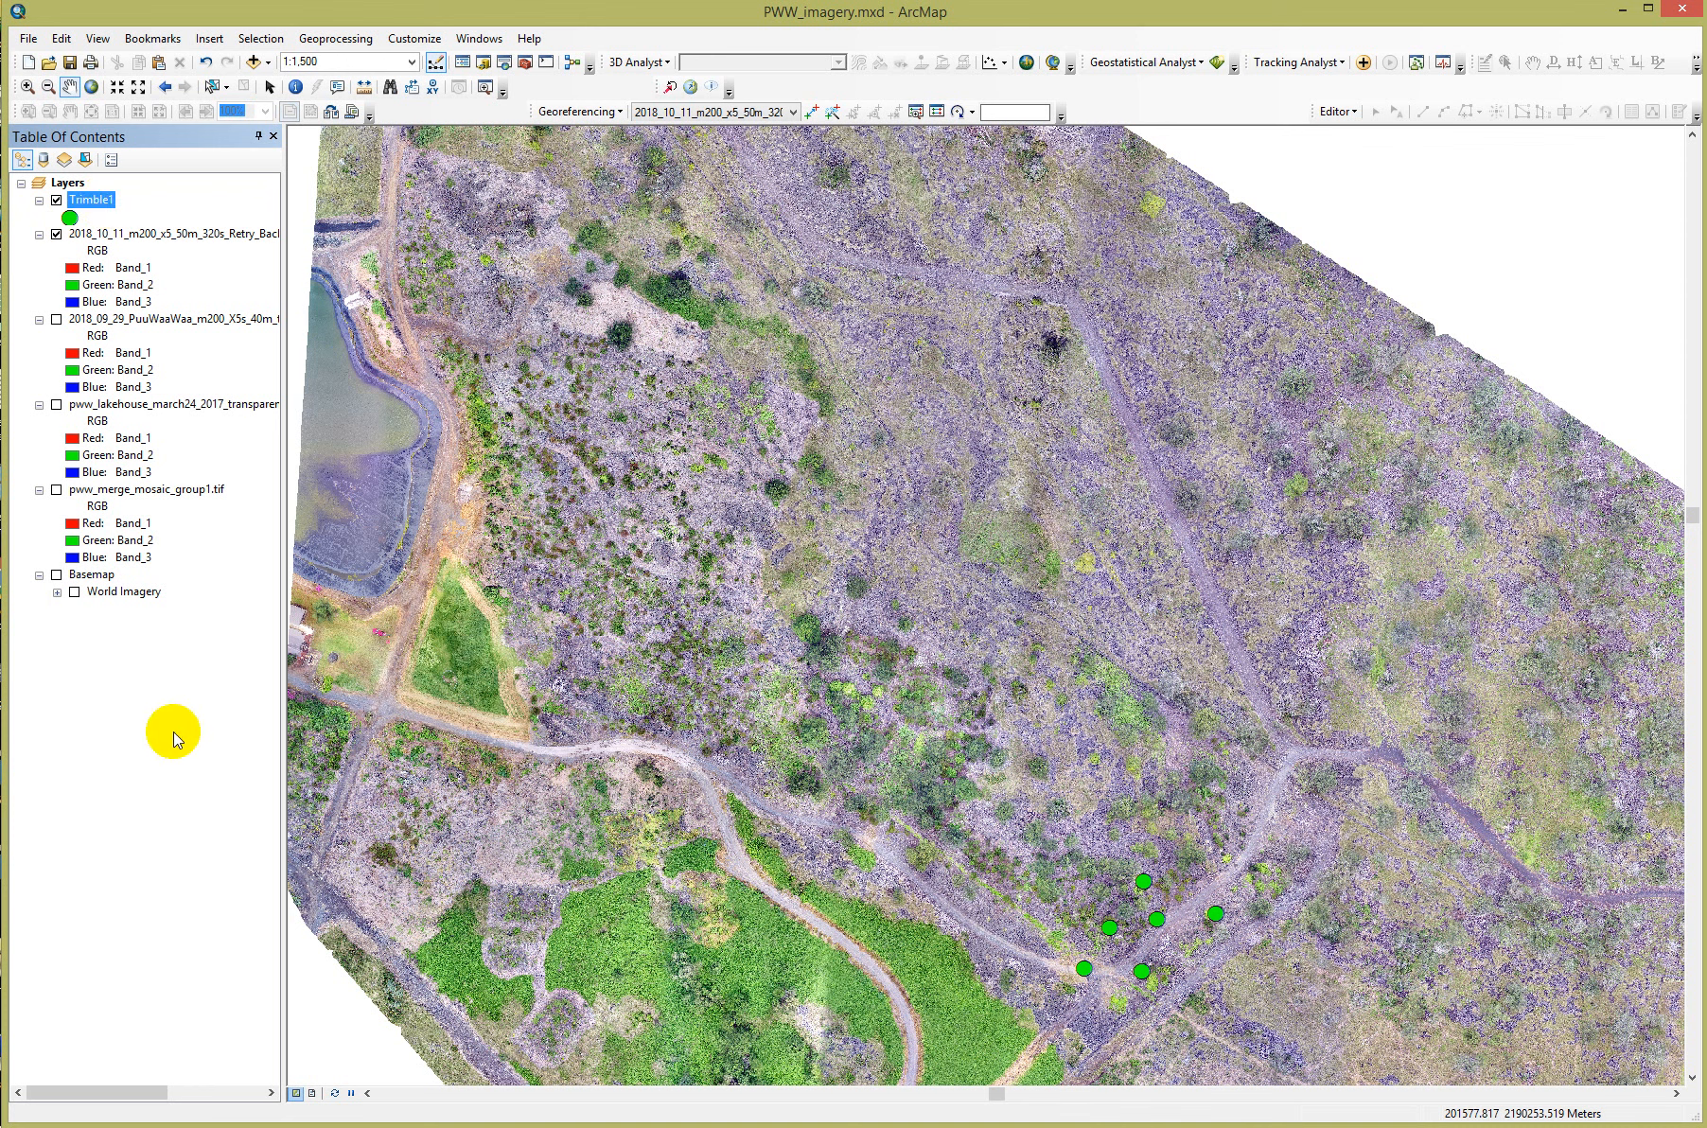
Step: Add the Point_ge.shp shapefile from the Export folder of Trimb2 to the map
click(251, 63)
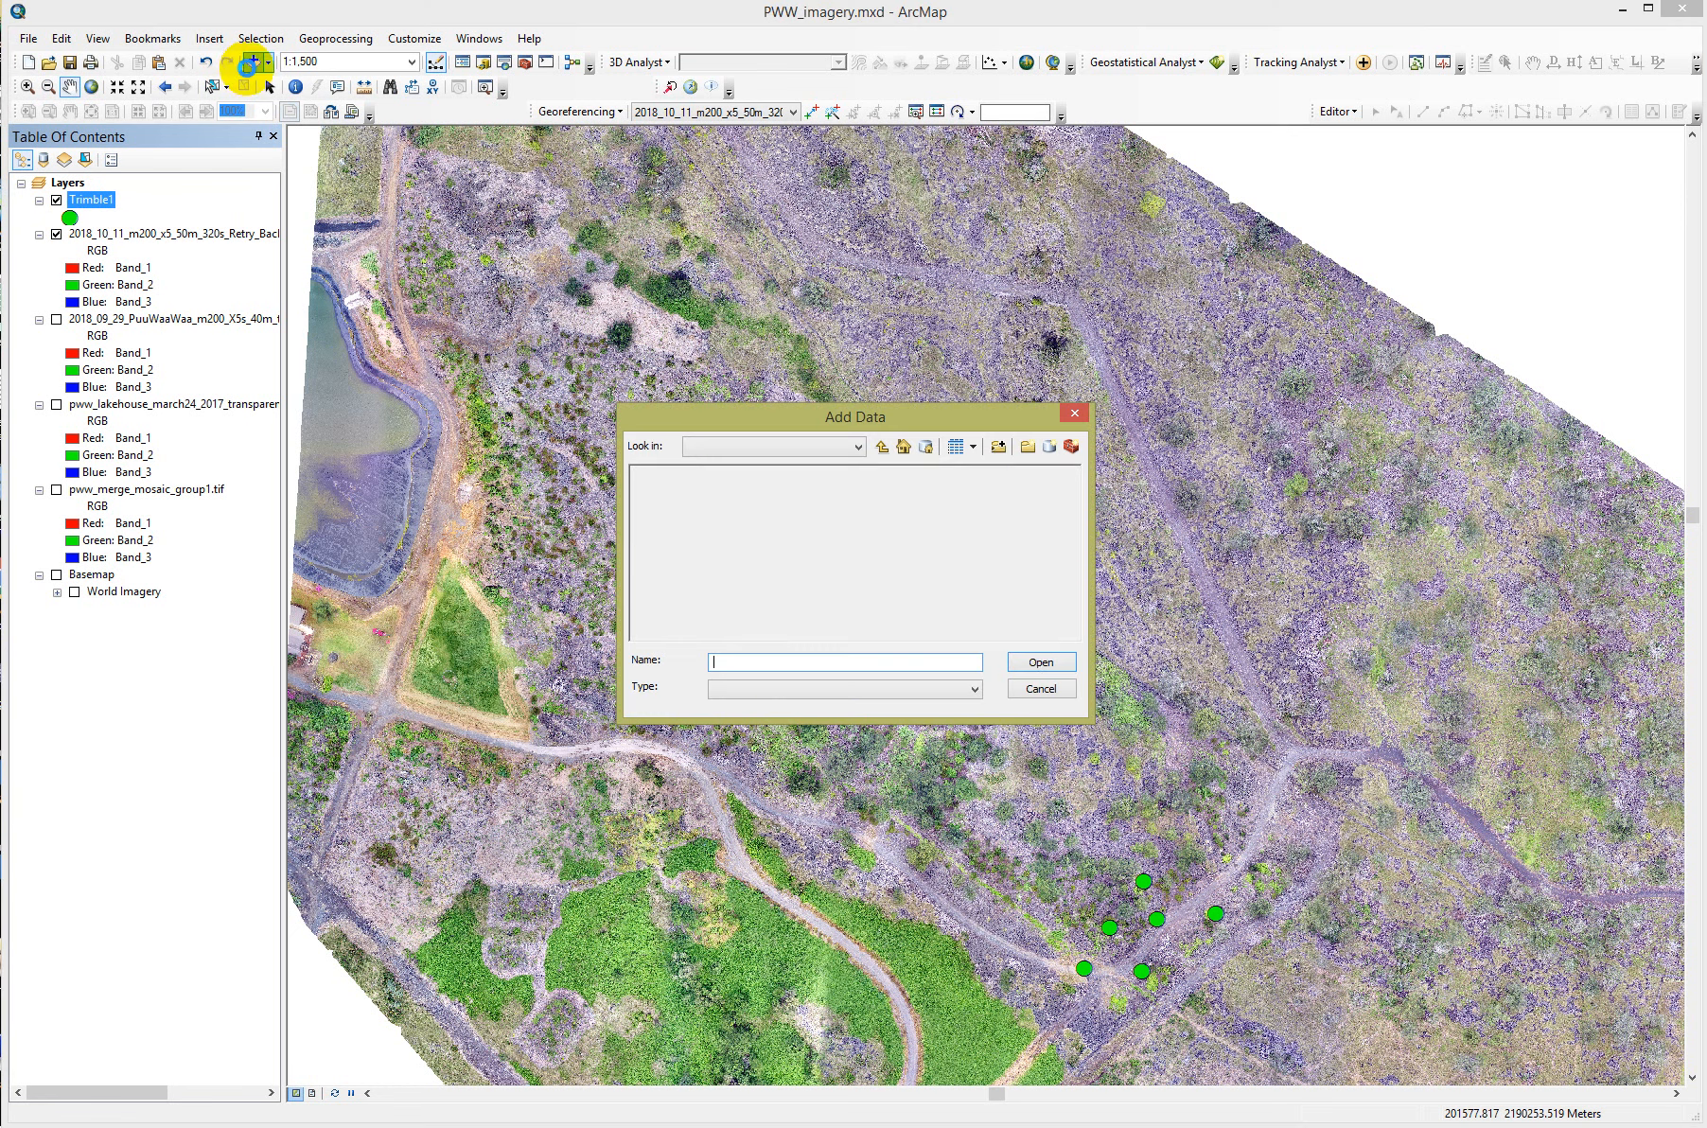
click(879, 449)
double_click(672, 516)
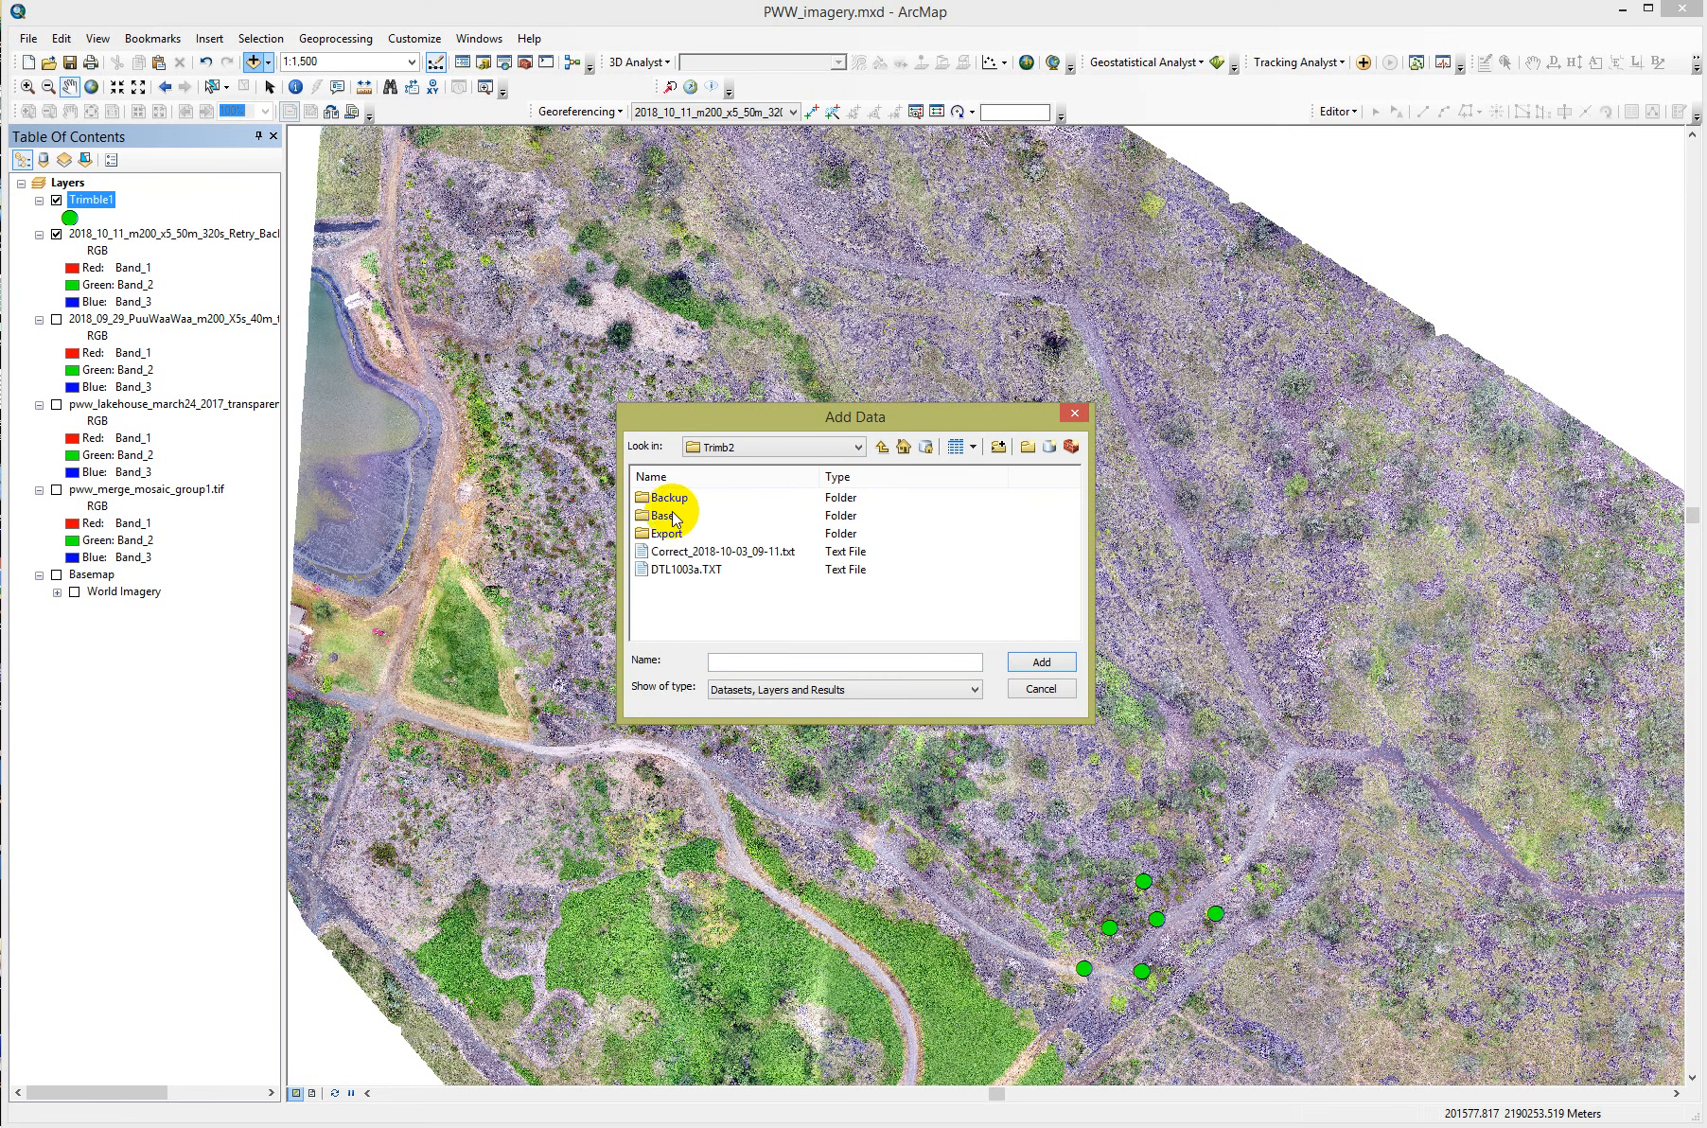
double_click(662, 534)
click(673, 515)
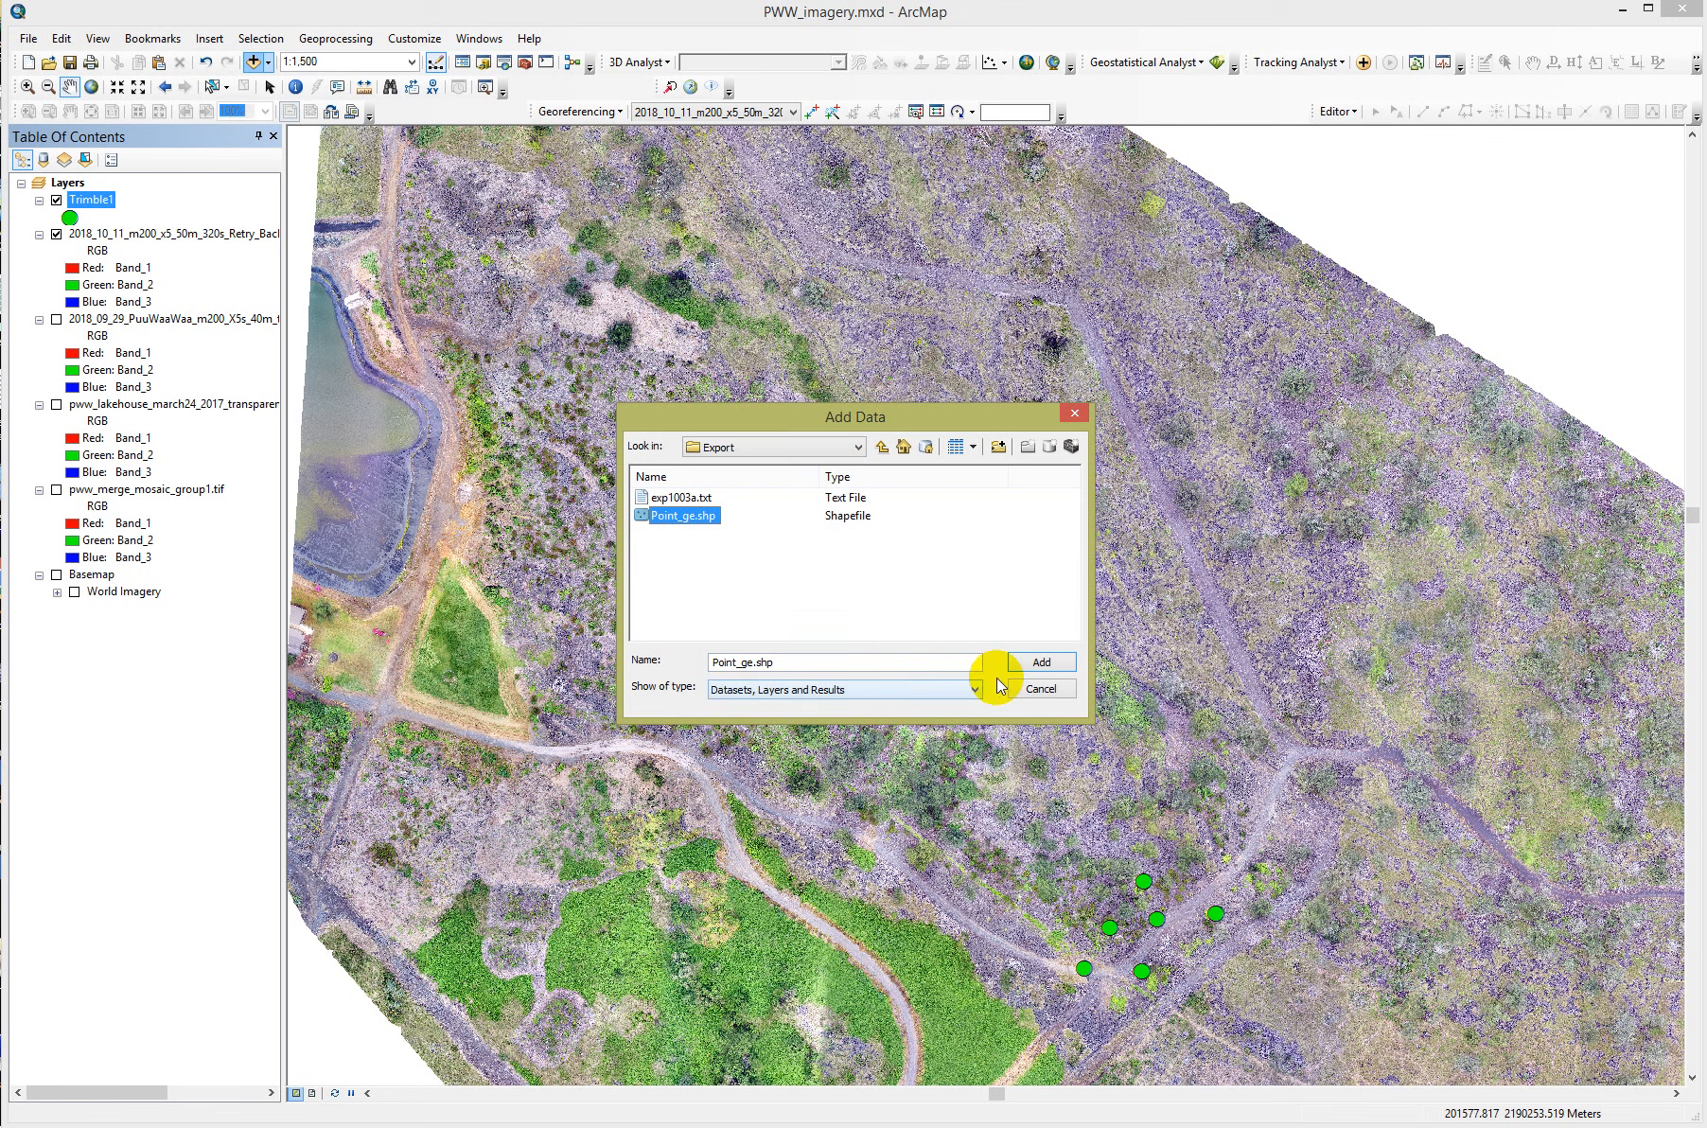
click(1031, 661)
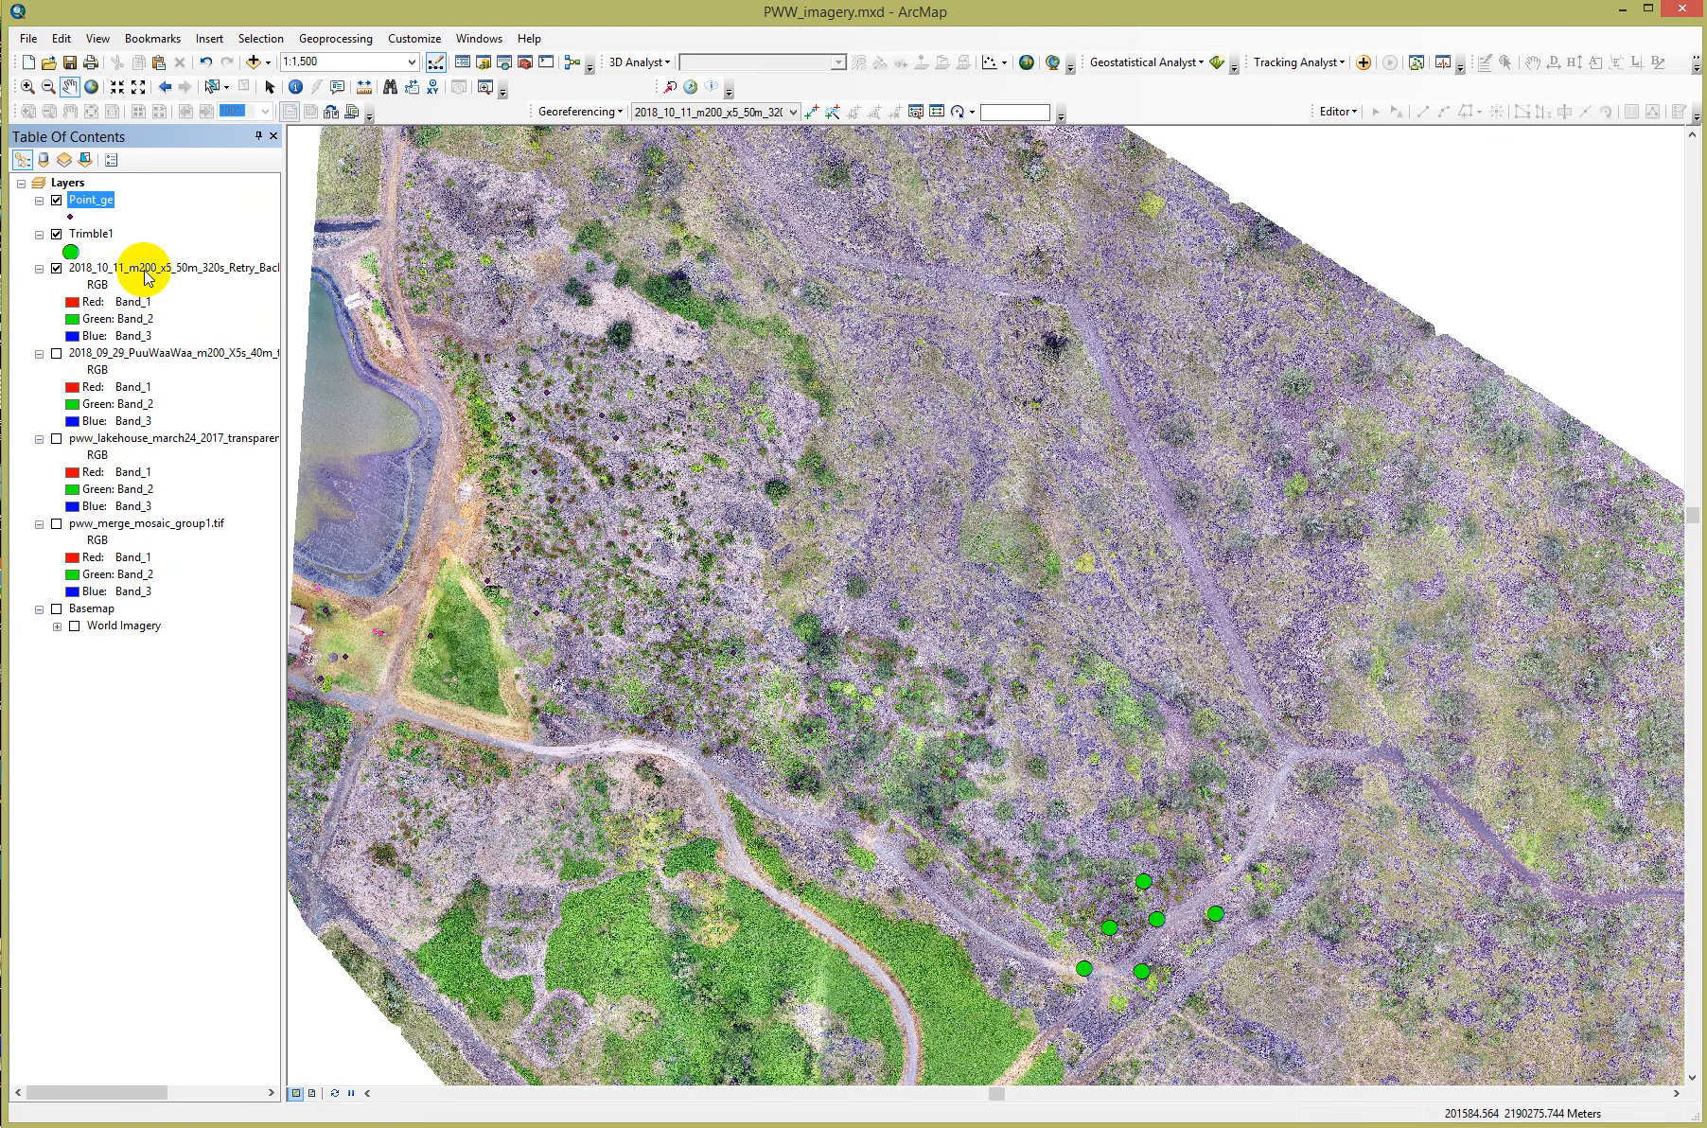
Step: Symbolize the Trimb2 points with the Circle 2 marker in yellow and rename their layer as Trimble2
click(70, 223)
click(538, 458)
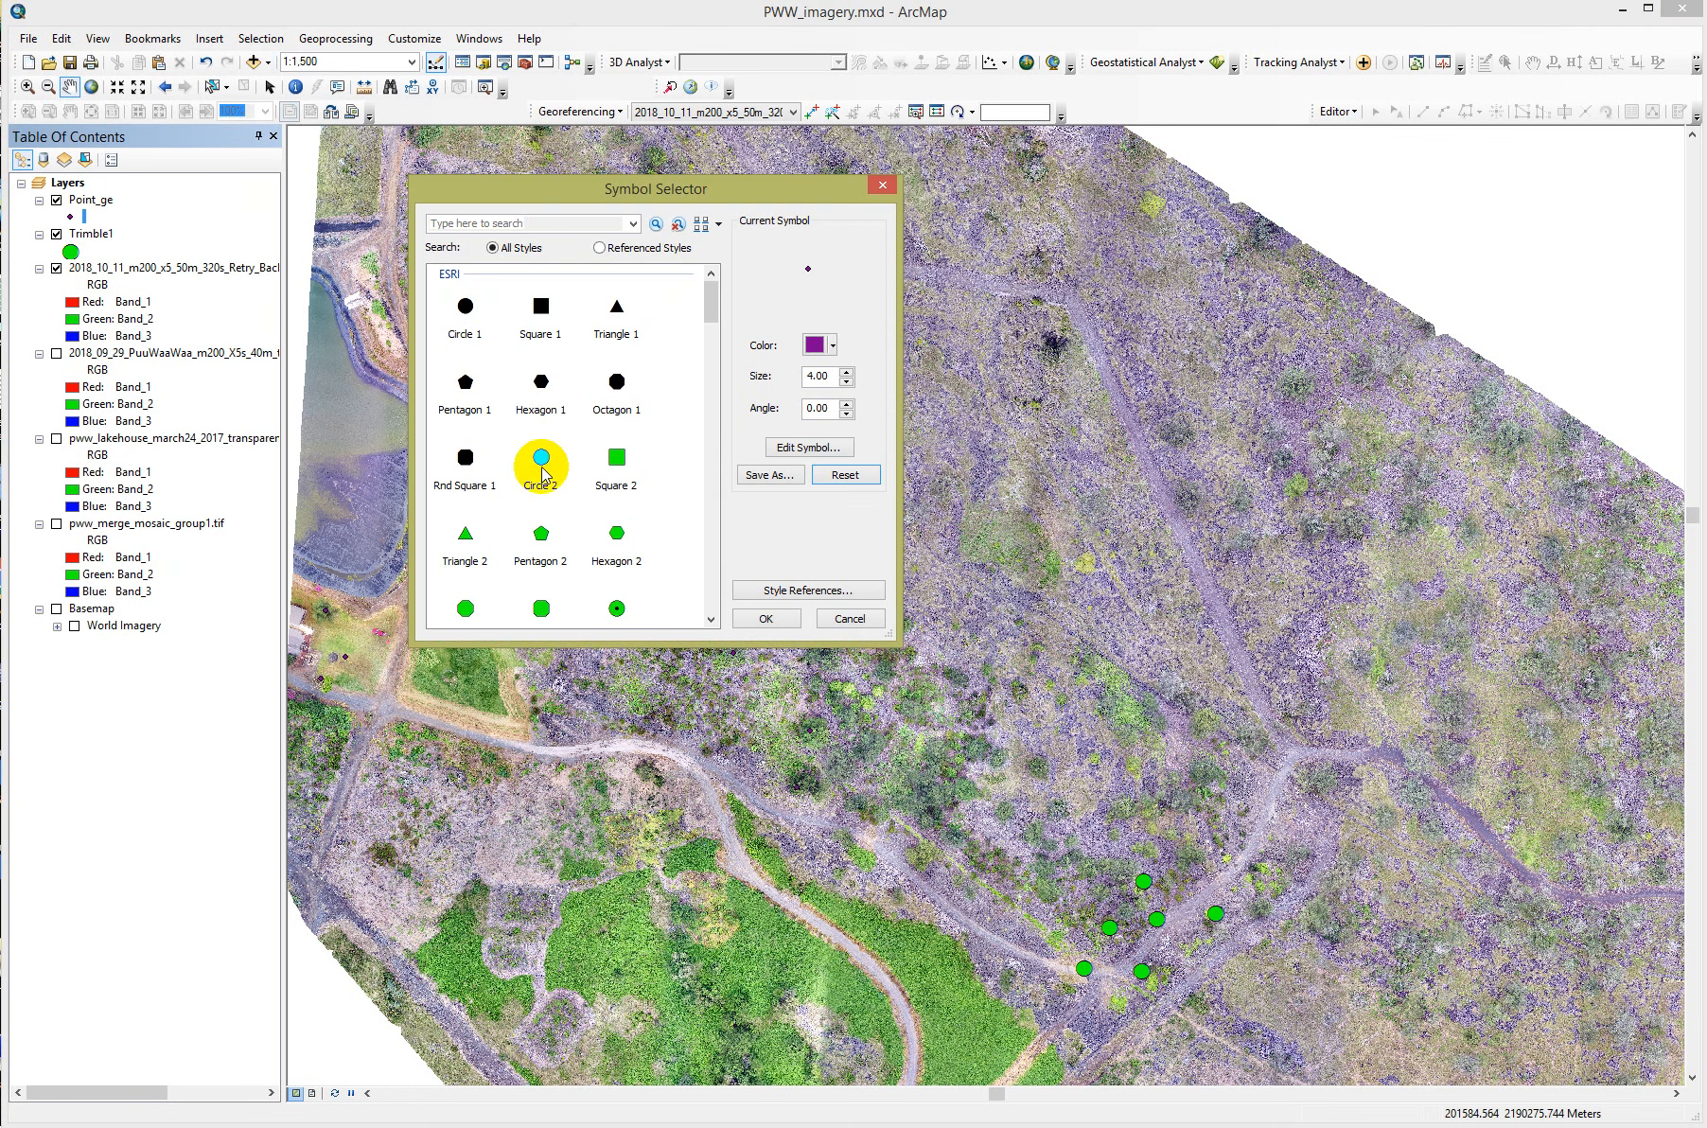
click(836, 351)
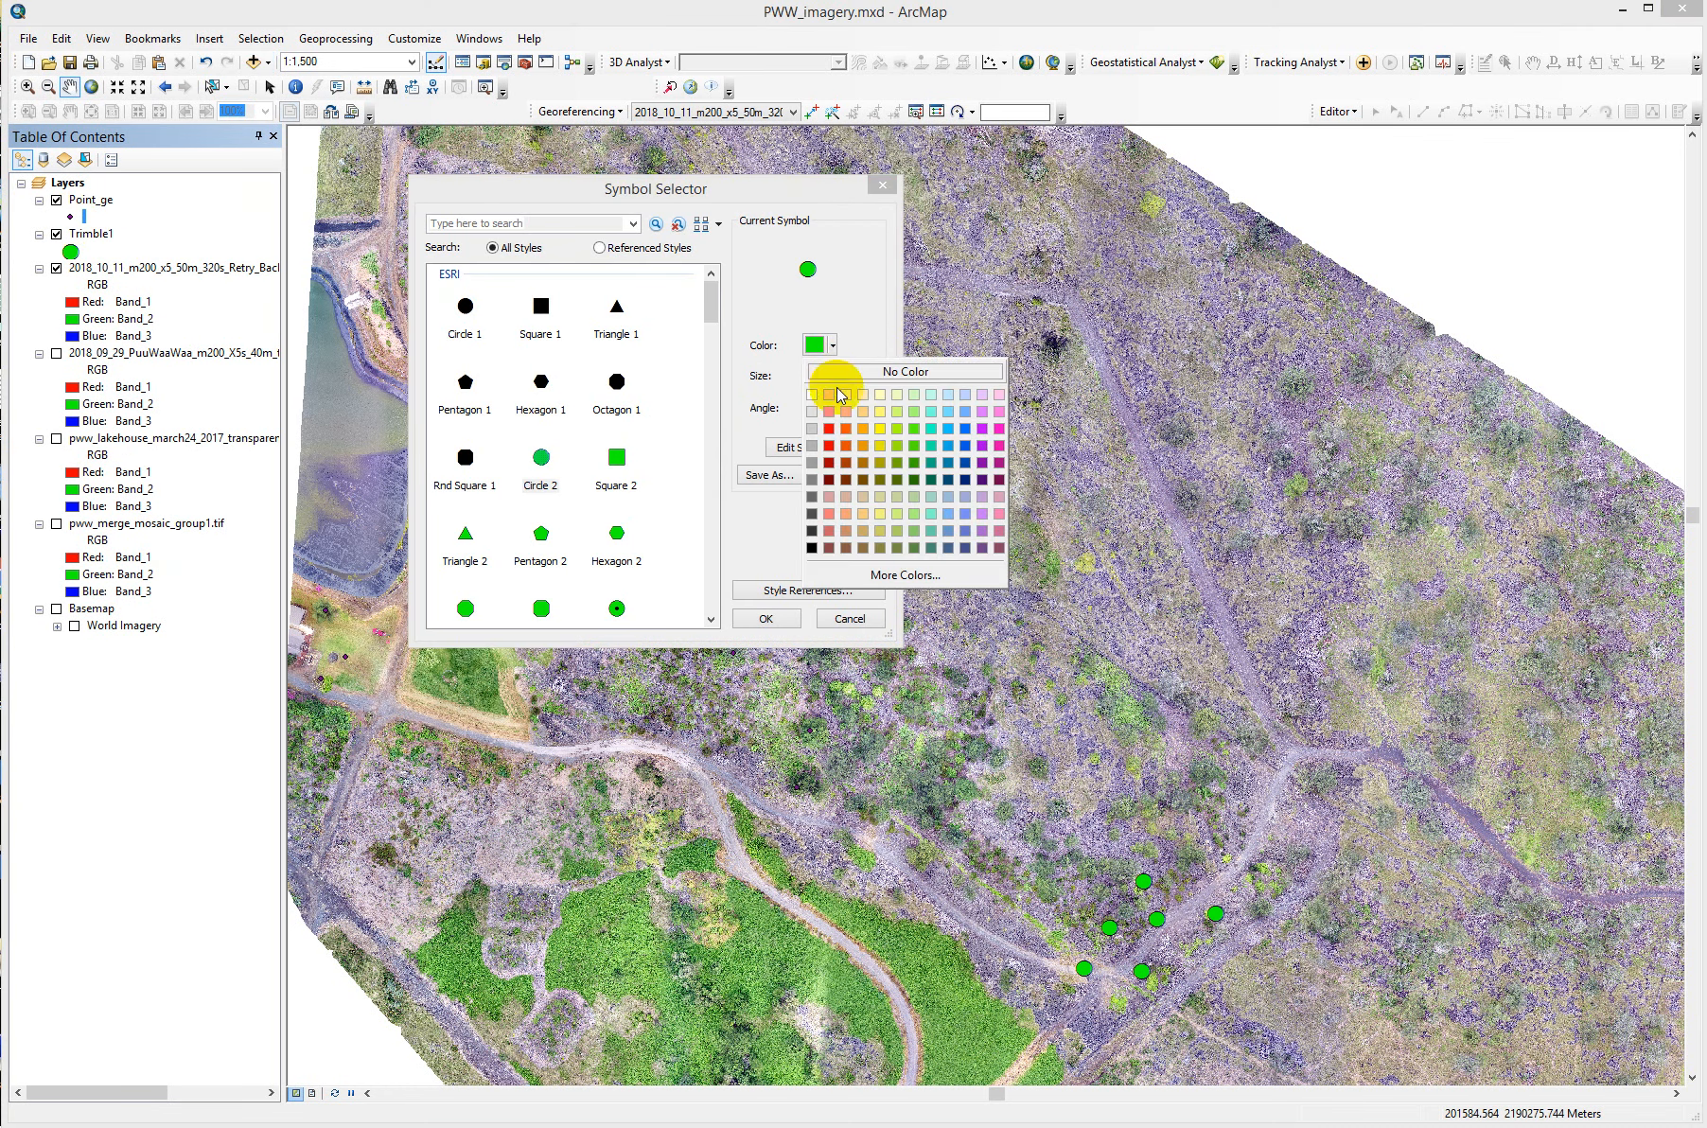
click(870, 421)
click(766, 619)
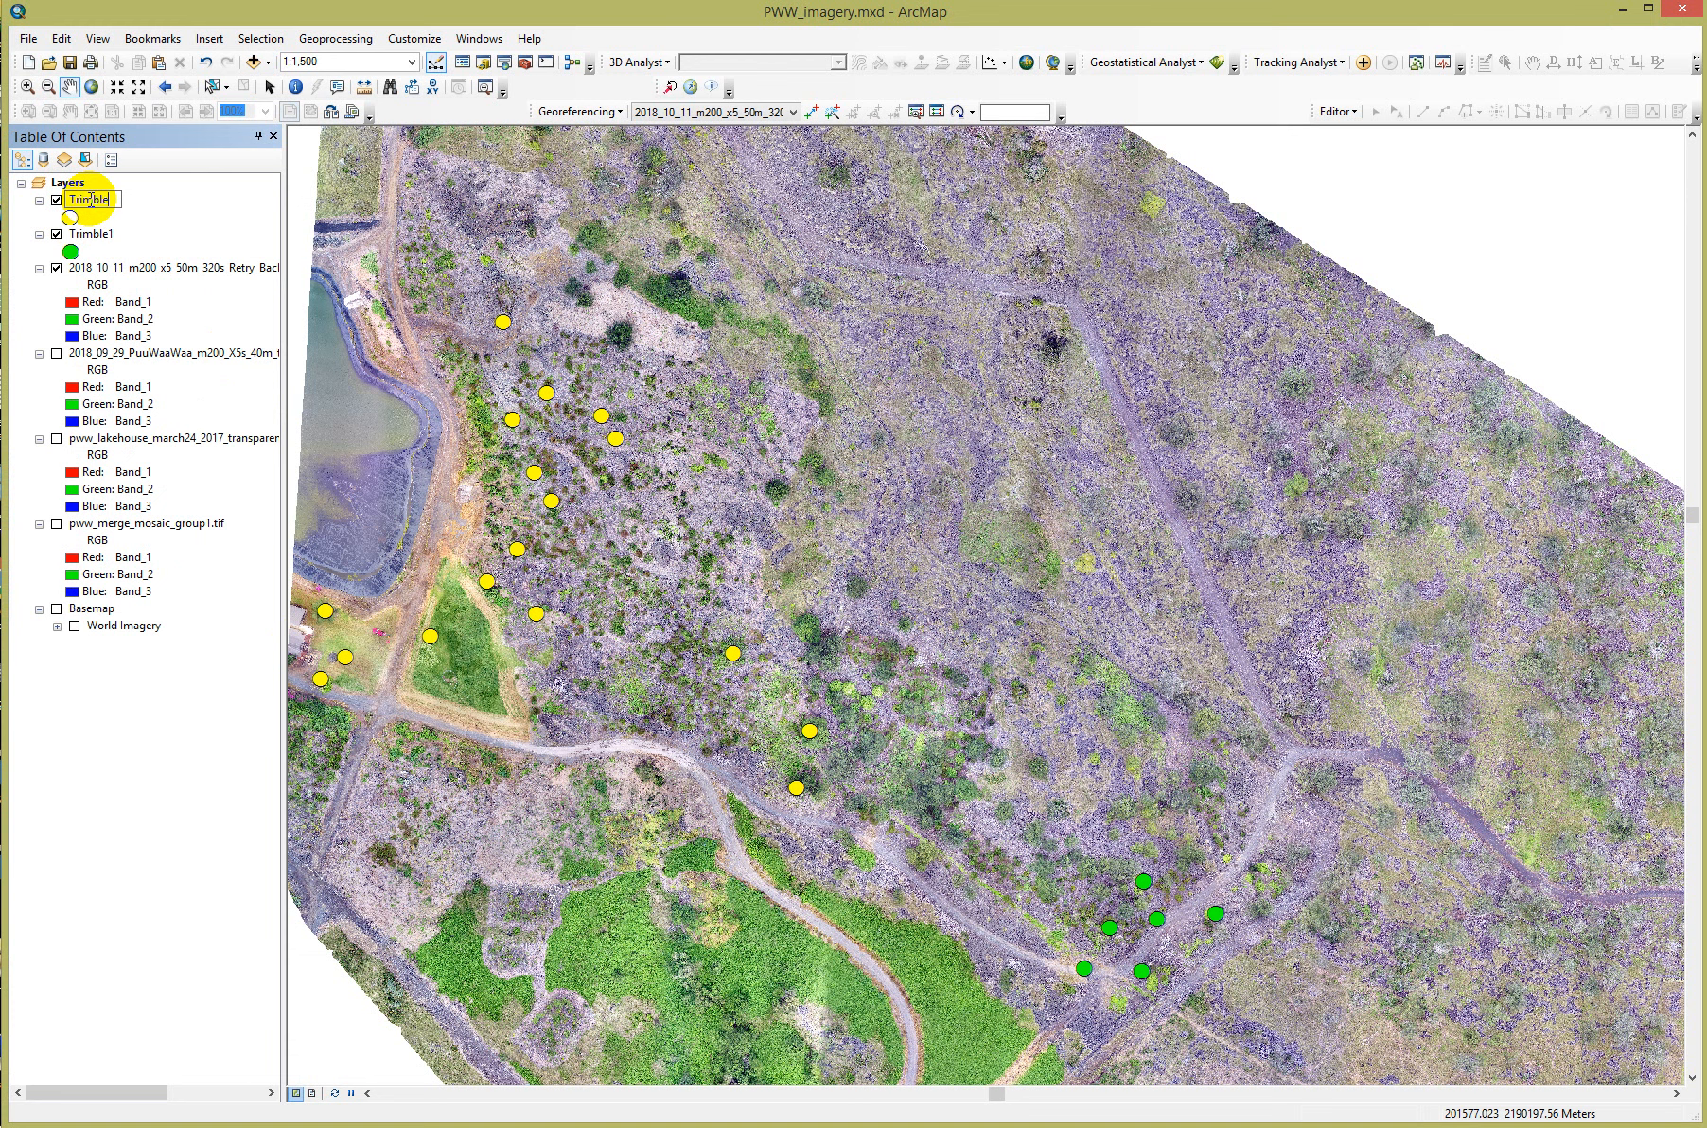
key(Return)
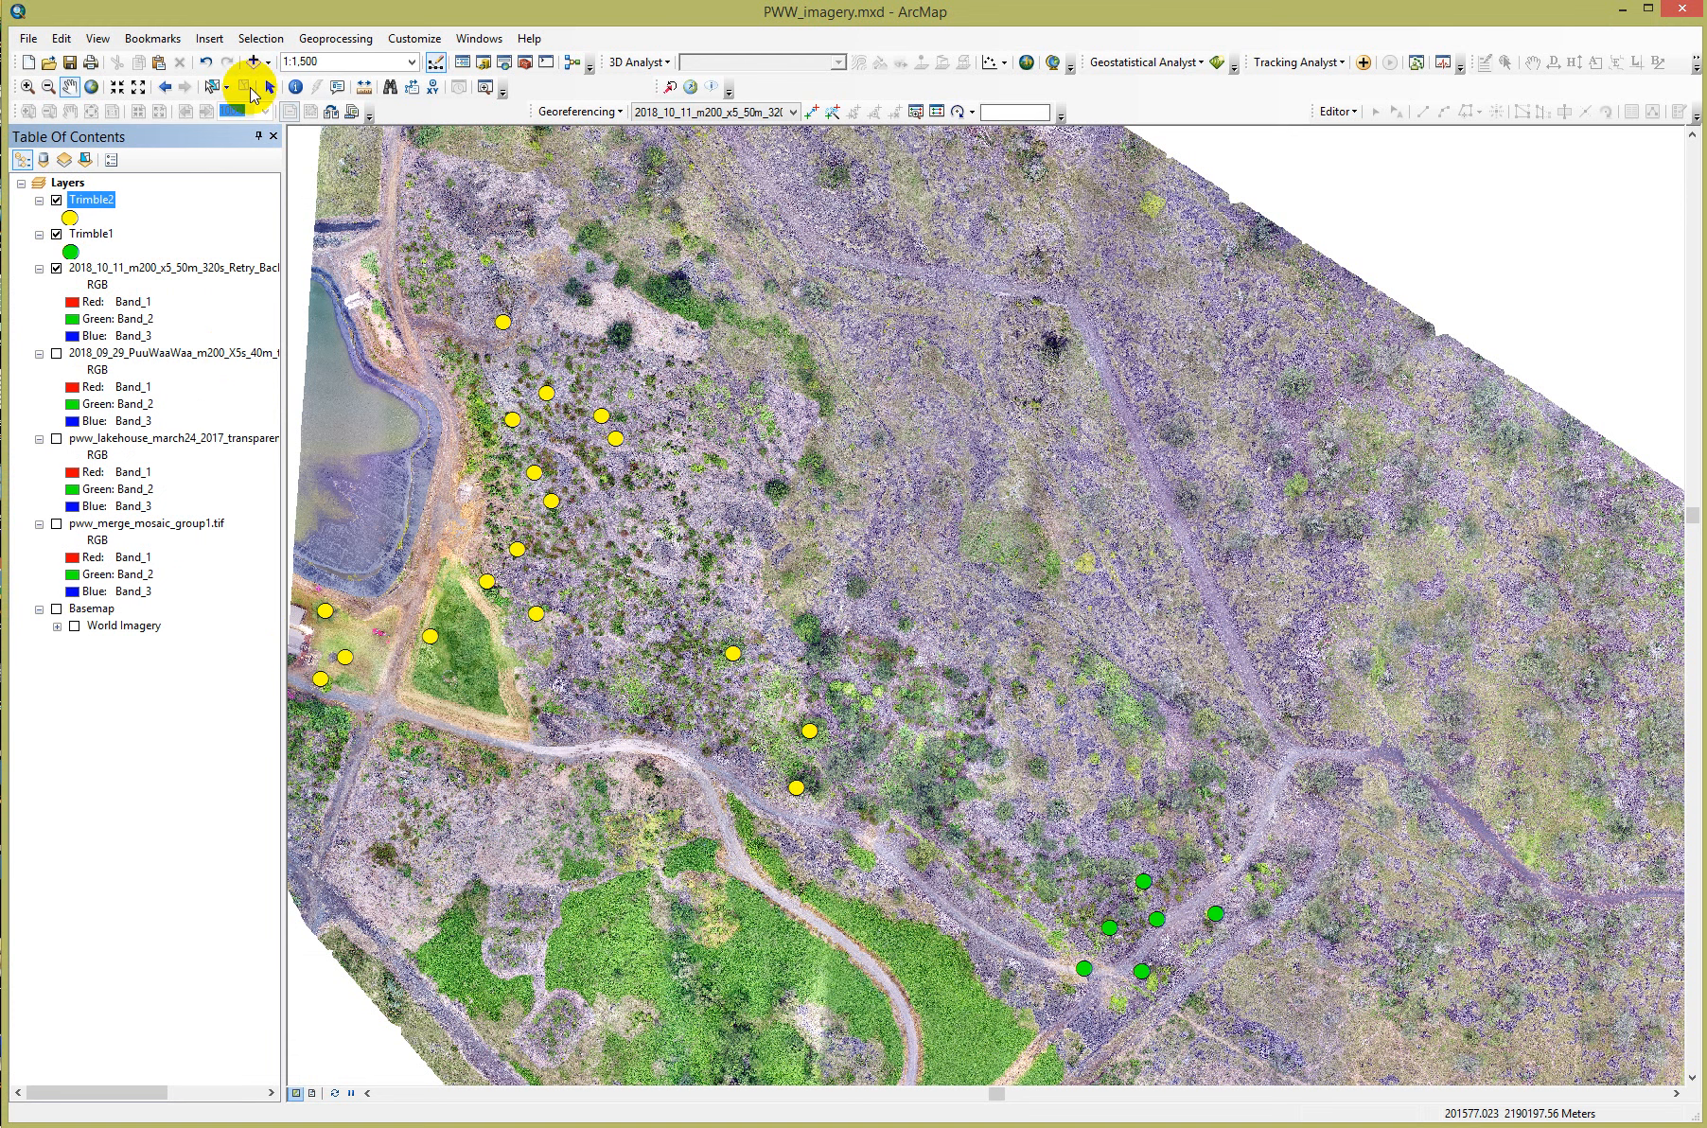
Step: Add the Point_ge.shp shapefile from the Export folder of Trimb3 to the map
click(255, 63)
click(882, 448)
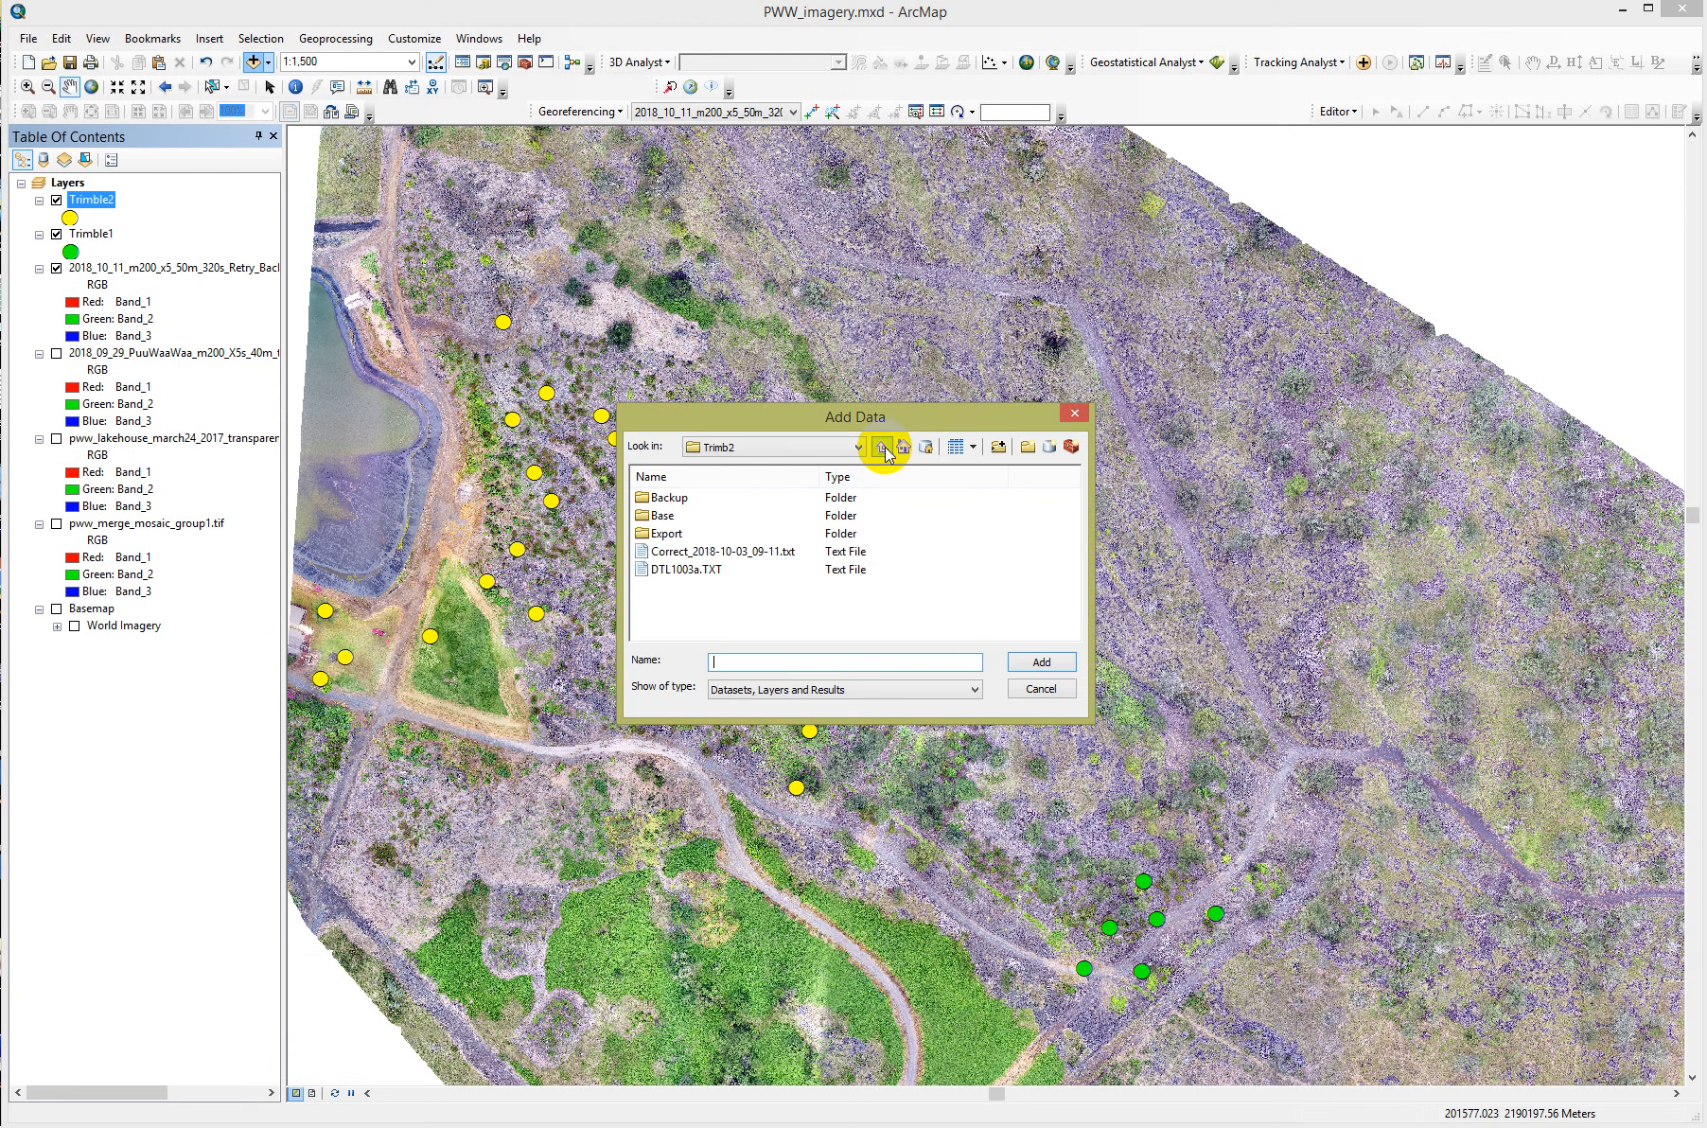
click(883, 446)
double_click(662, 533)
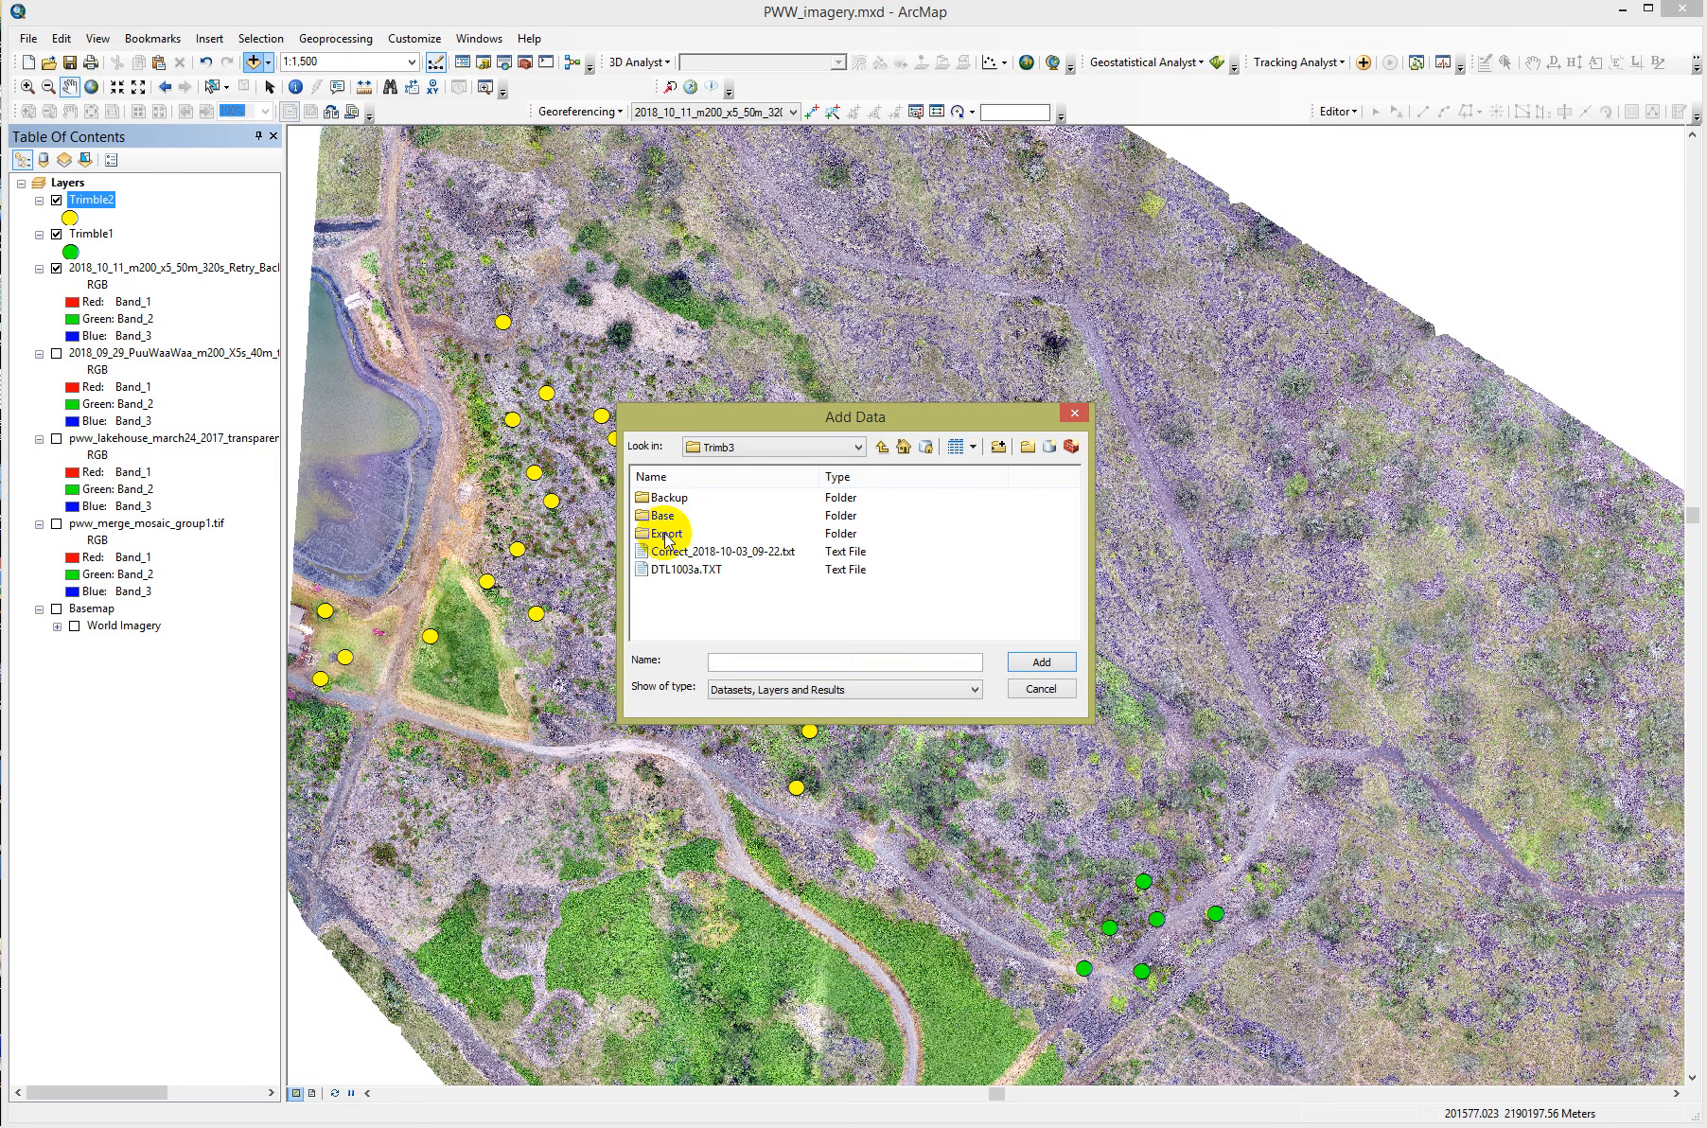
double_click(670, 534)
click(667, 517)
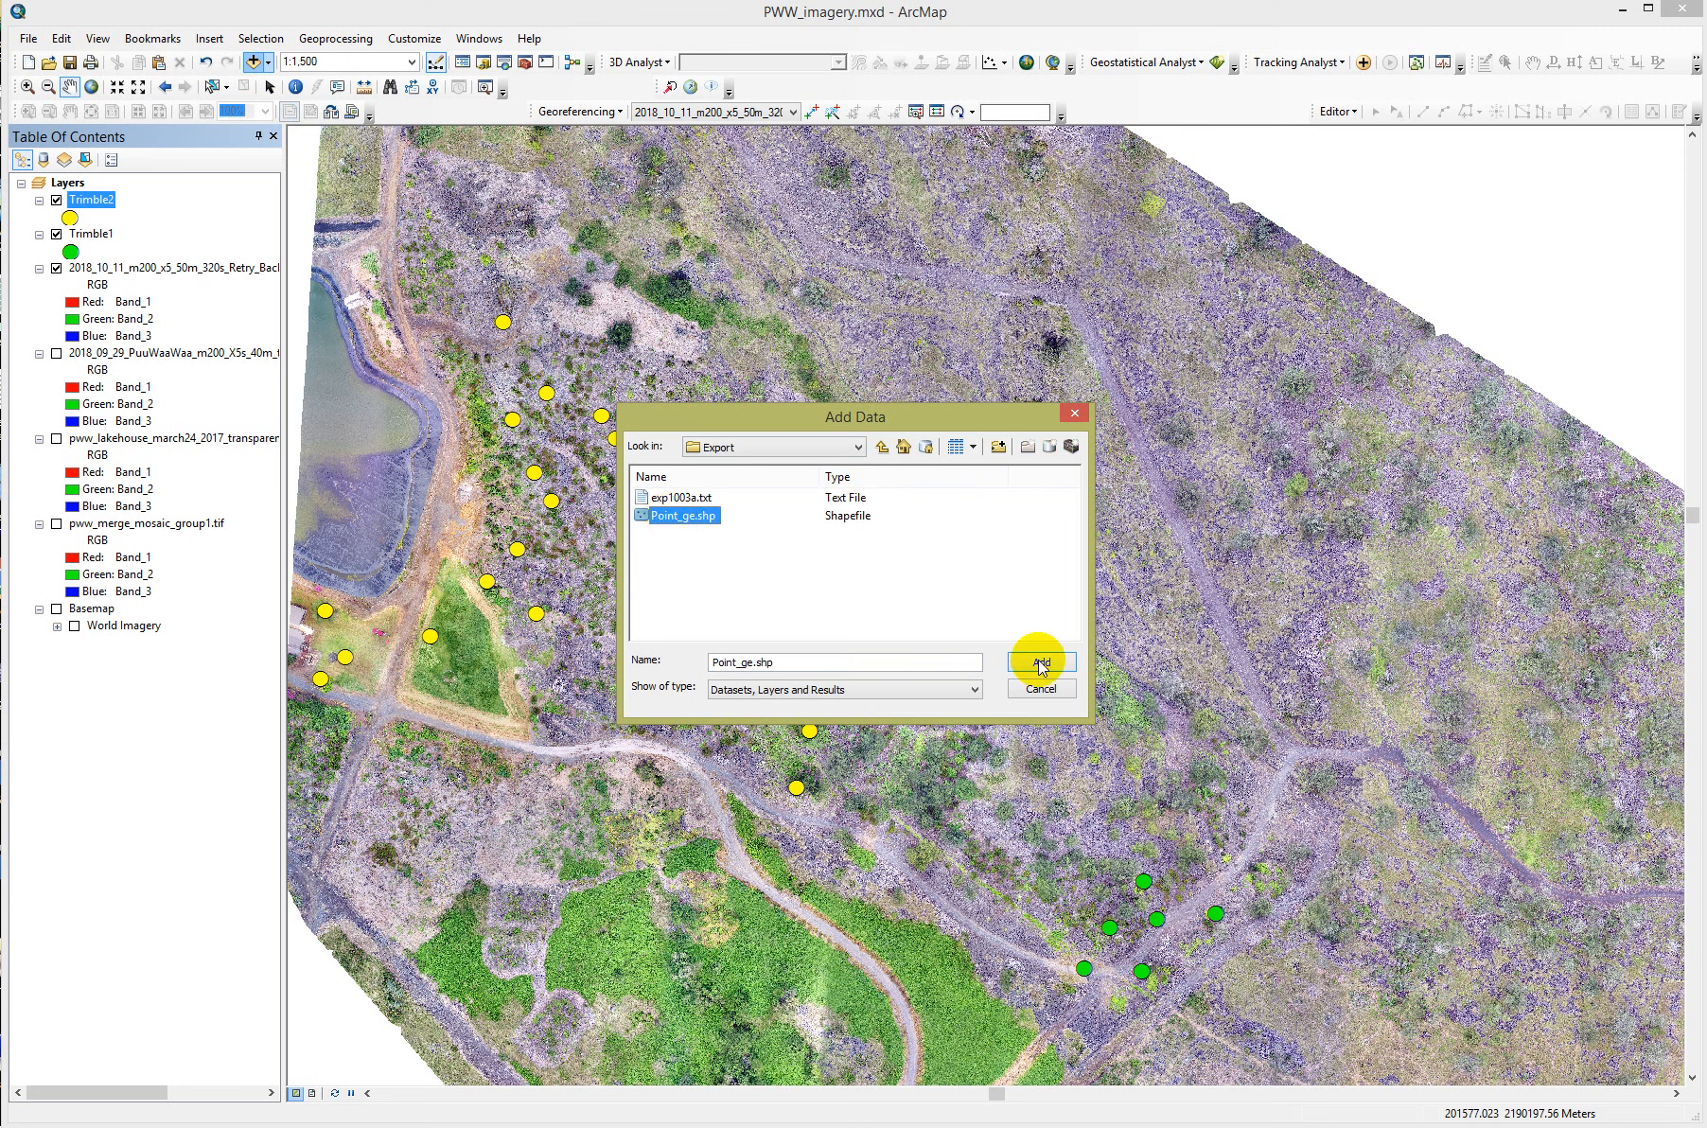
click(1041, 661)
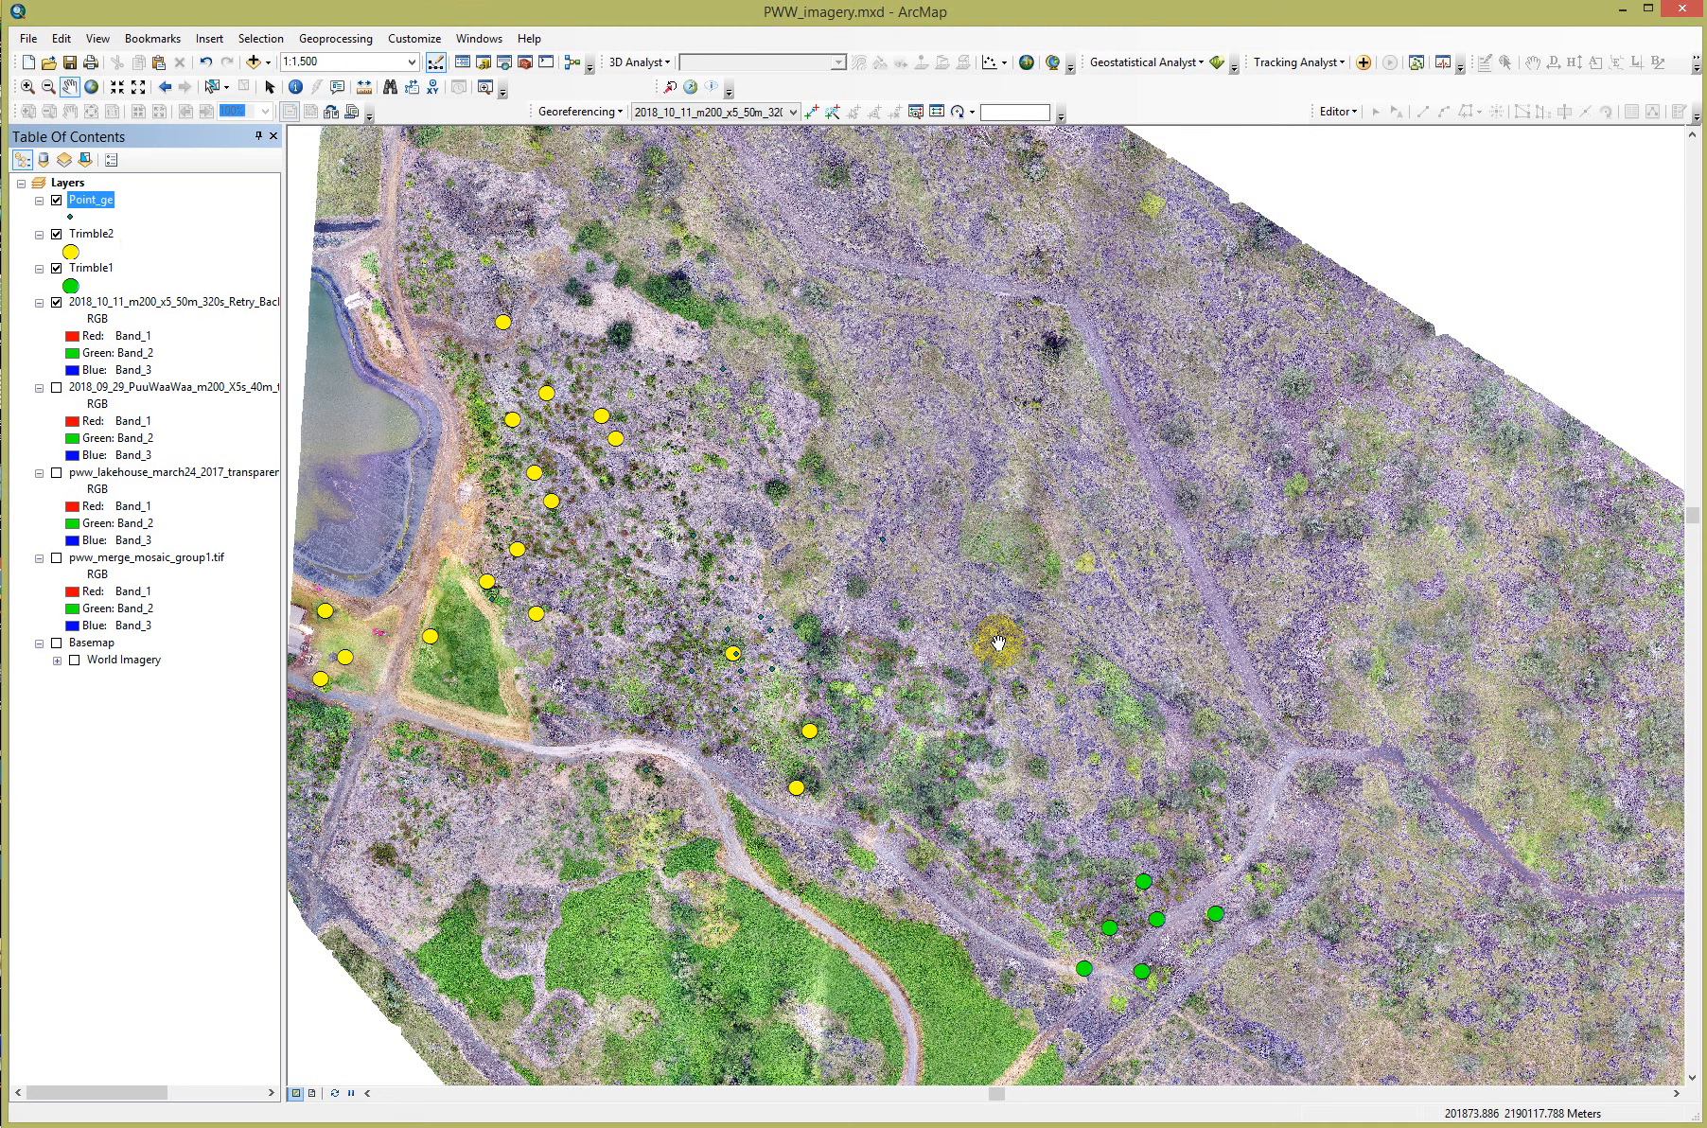
Step: Symbolize the Trimb3 points with the Circle 2 marker in blue and rename their layer as Trimble3
click(70, 216)
click(541, 460)
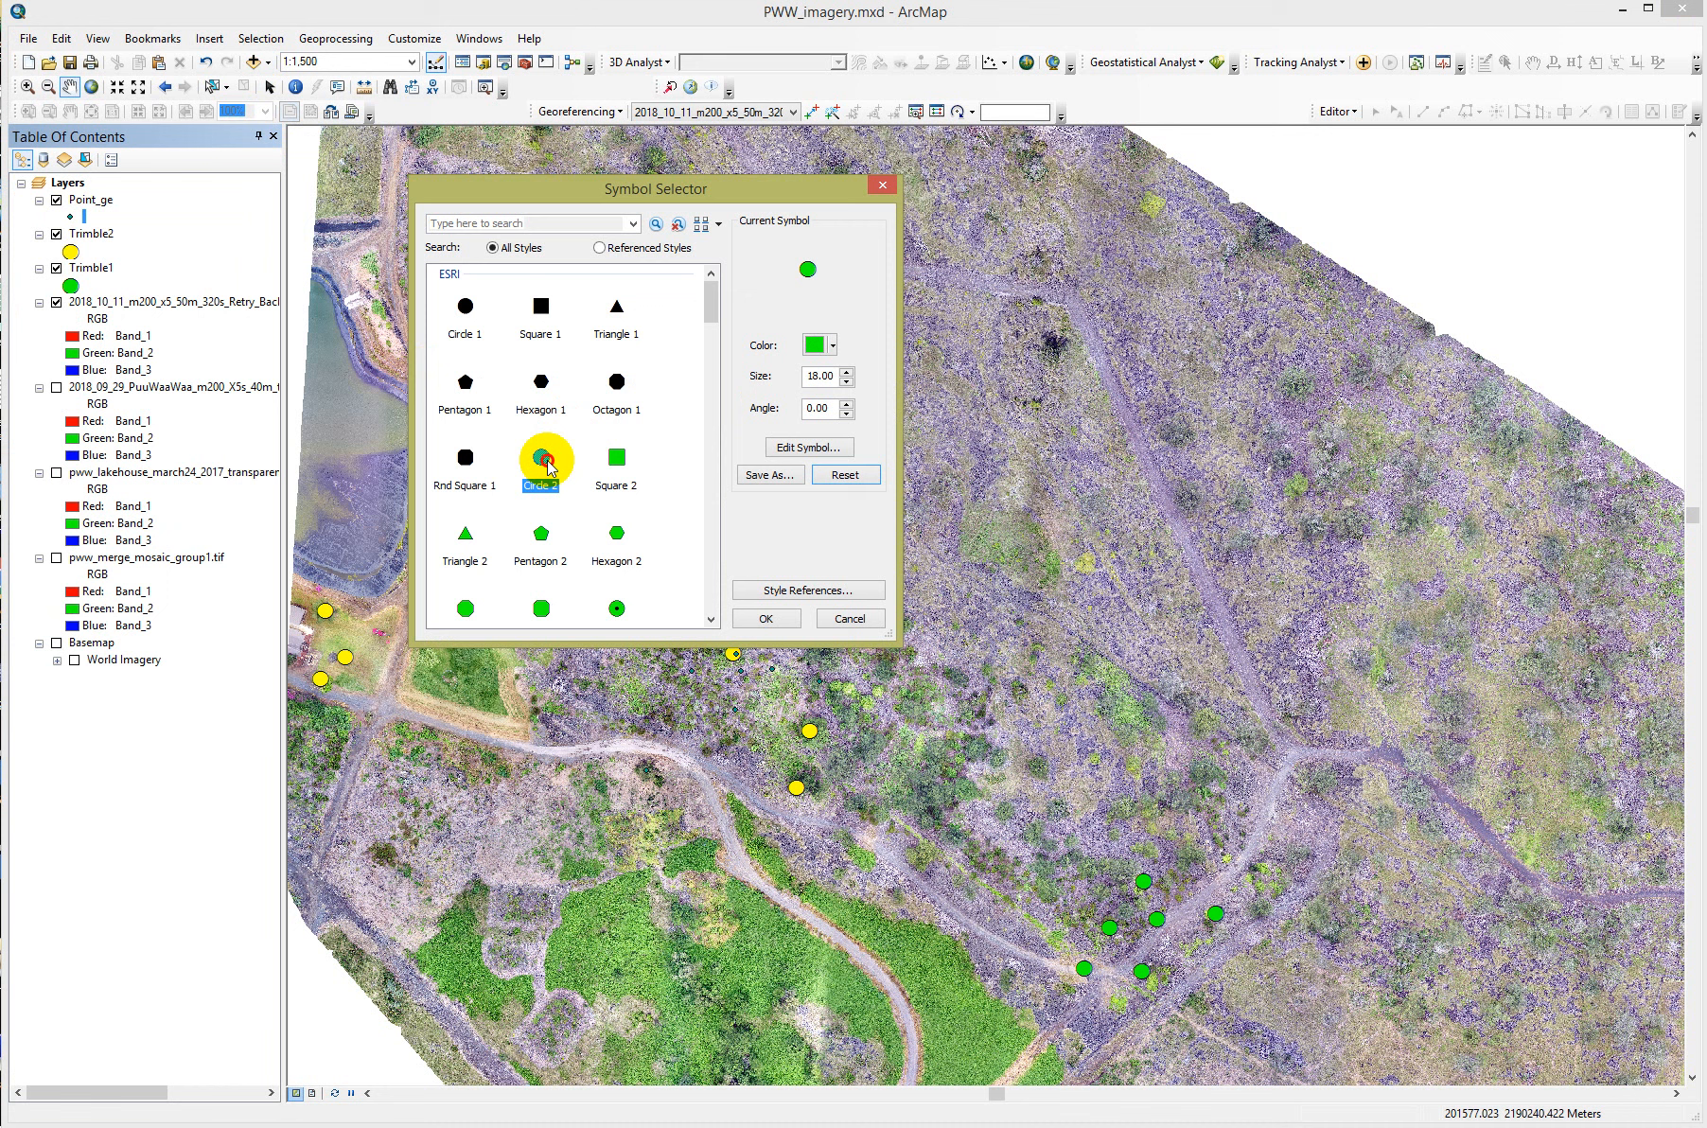
click(834, 348)
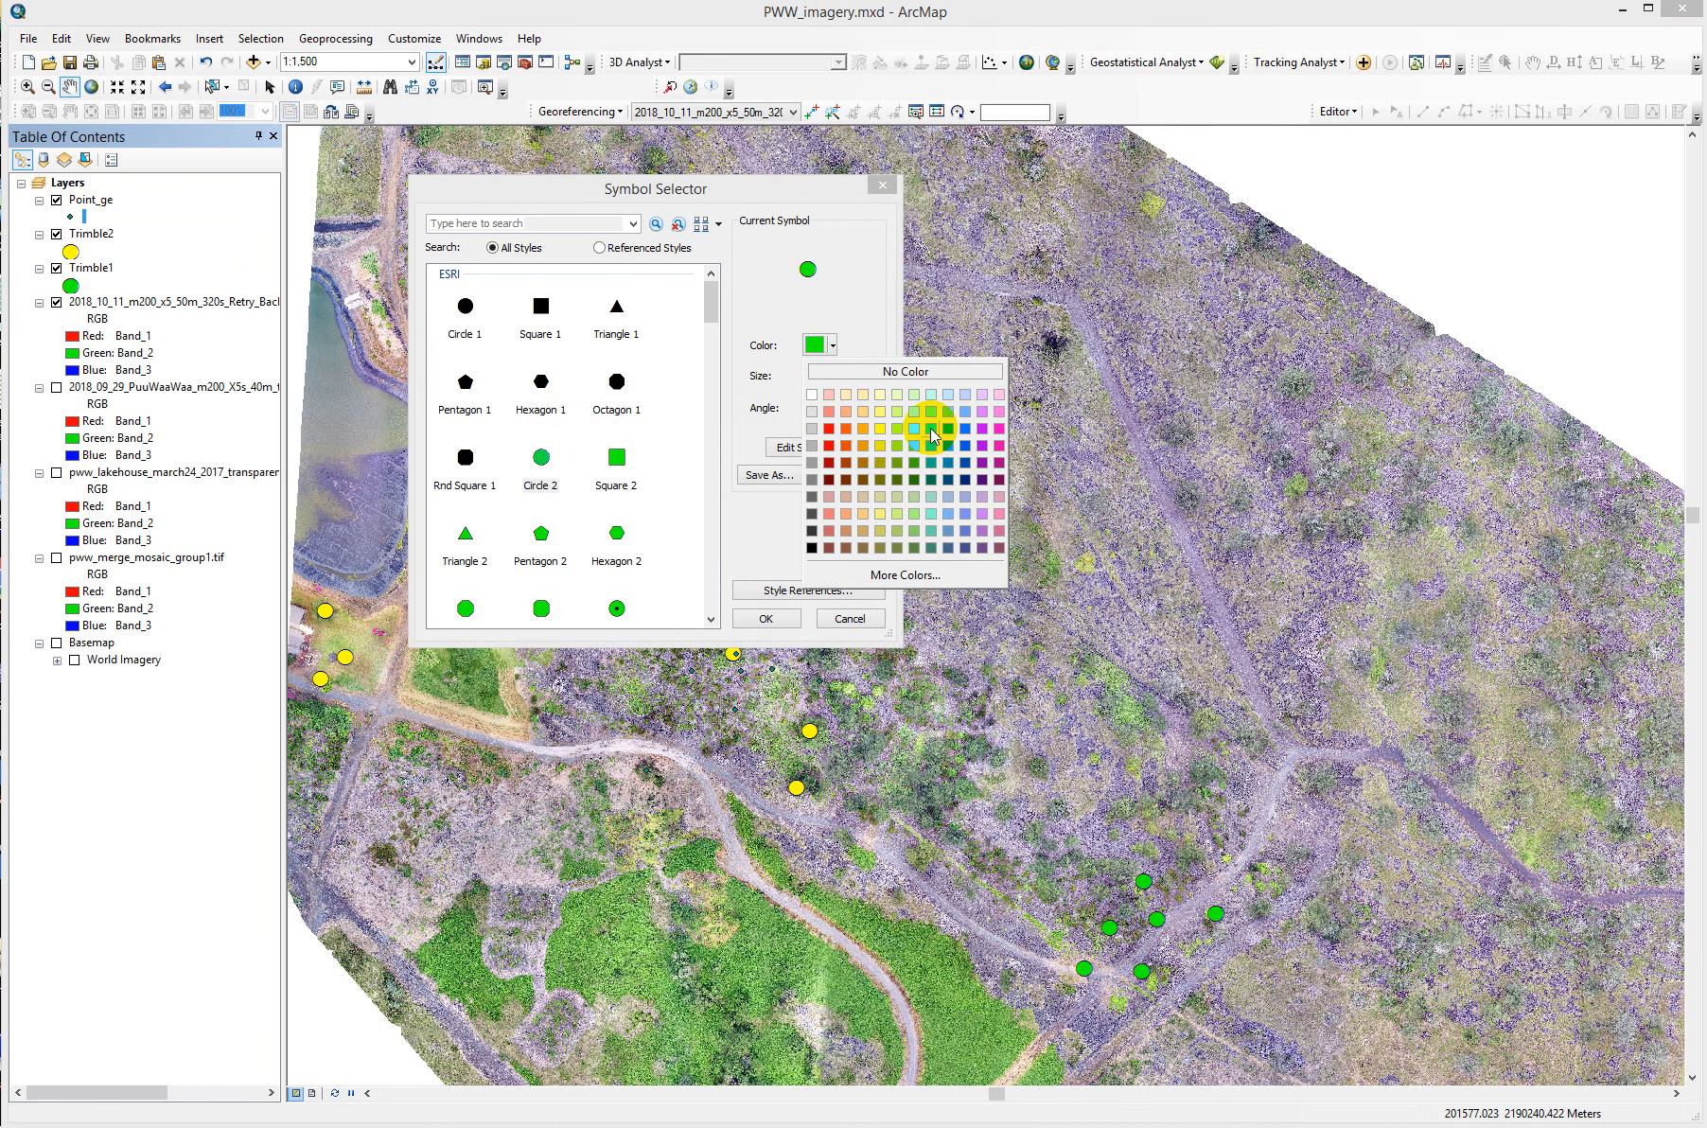
click(931, 429)
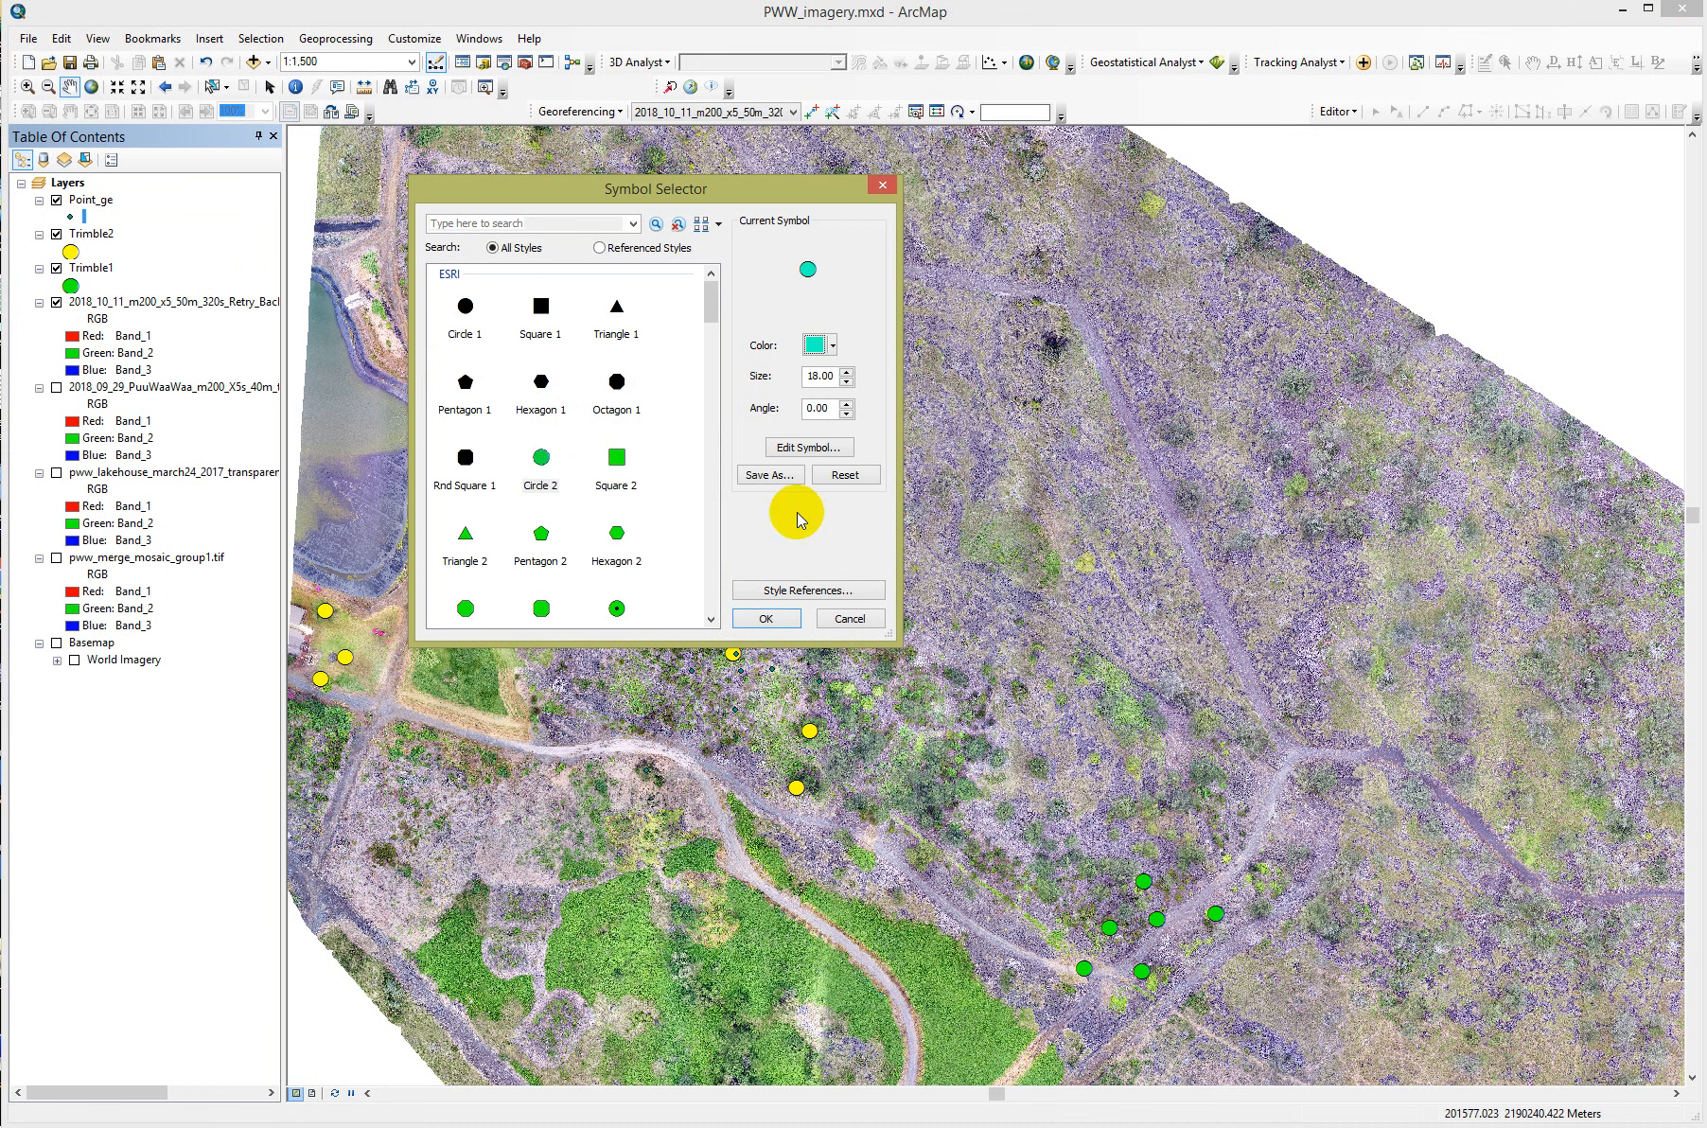
click(833, 348)
click(944, 428)
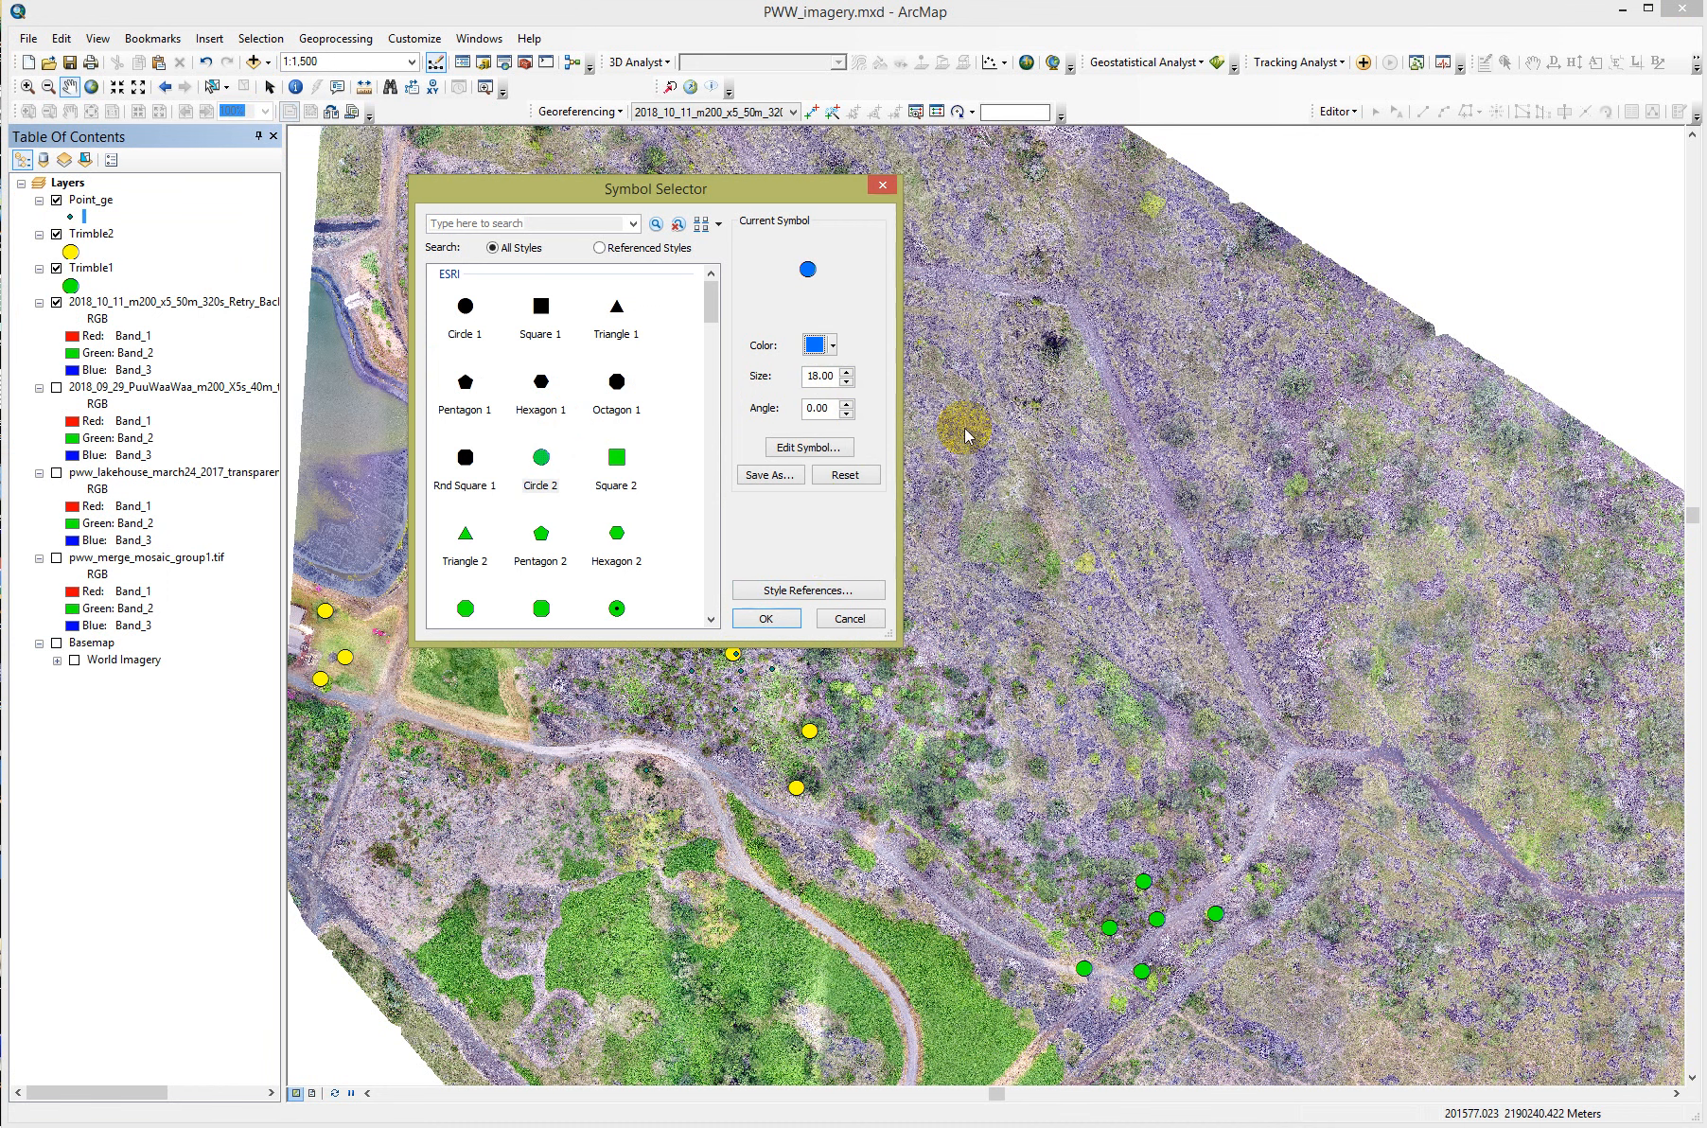
click(778, 606)
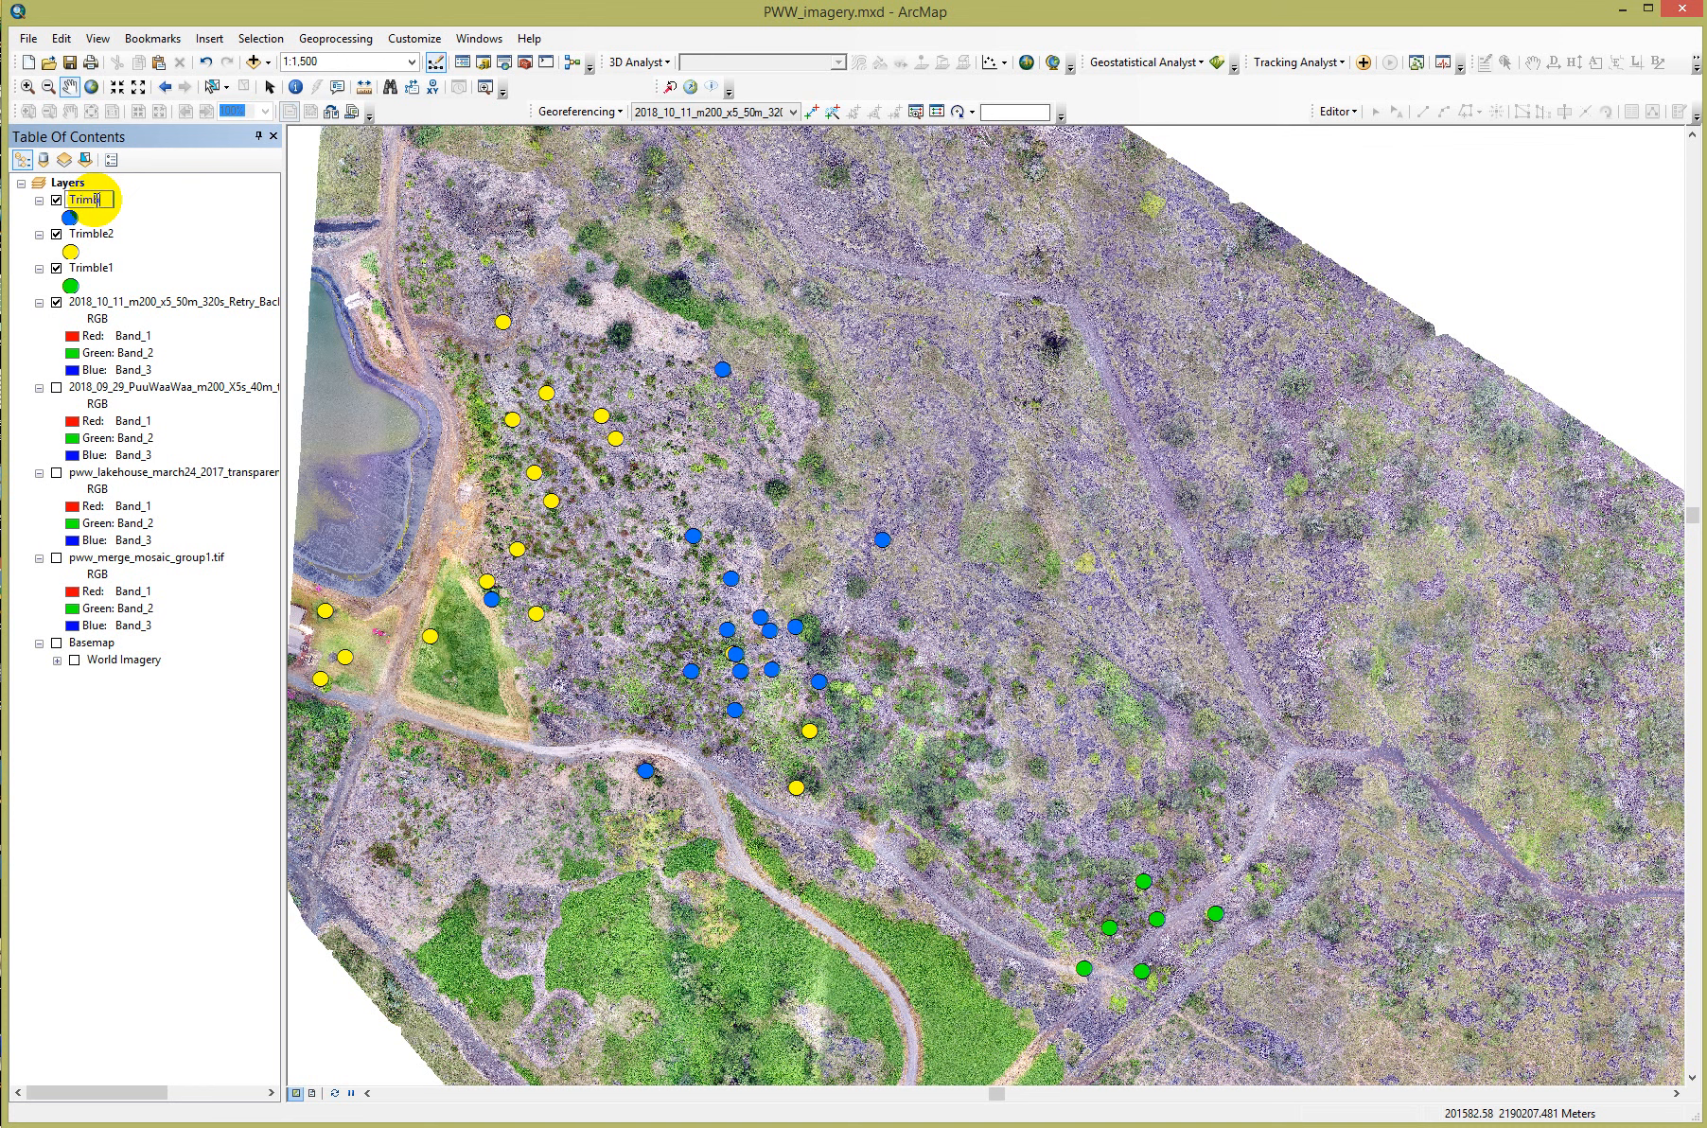
key(Return)
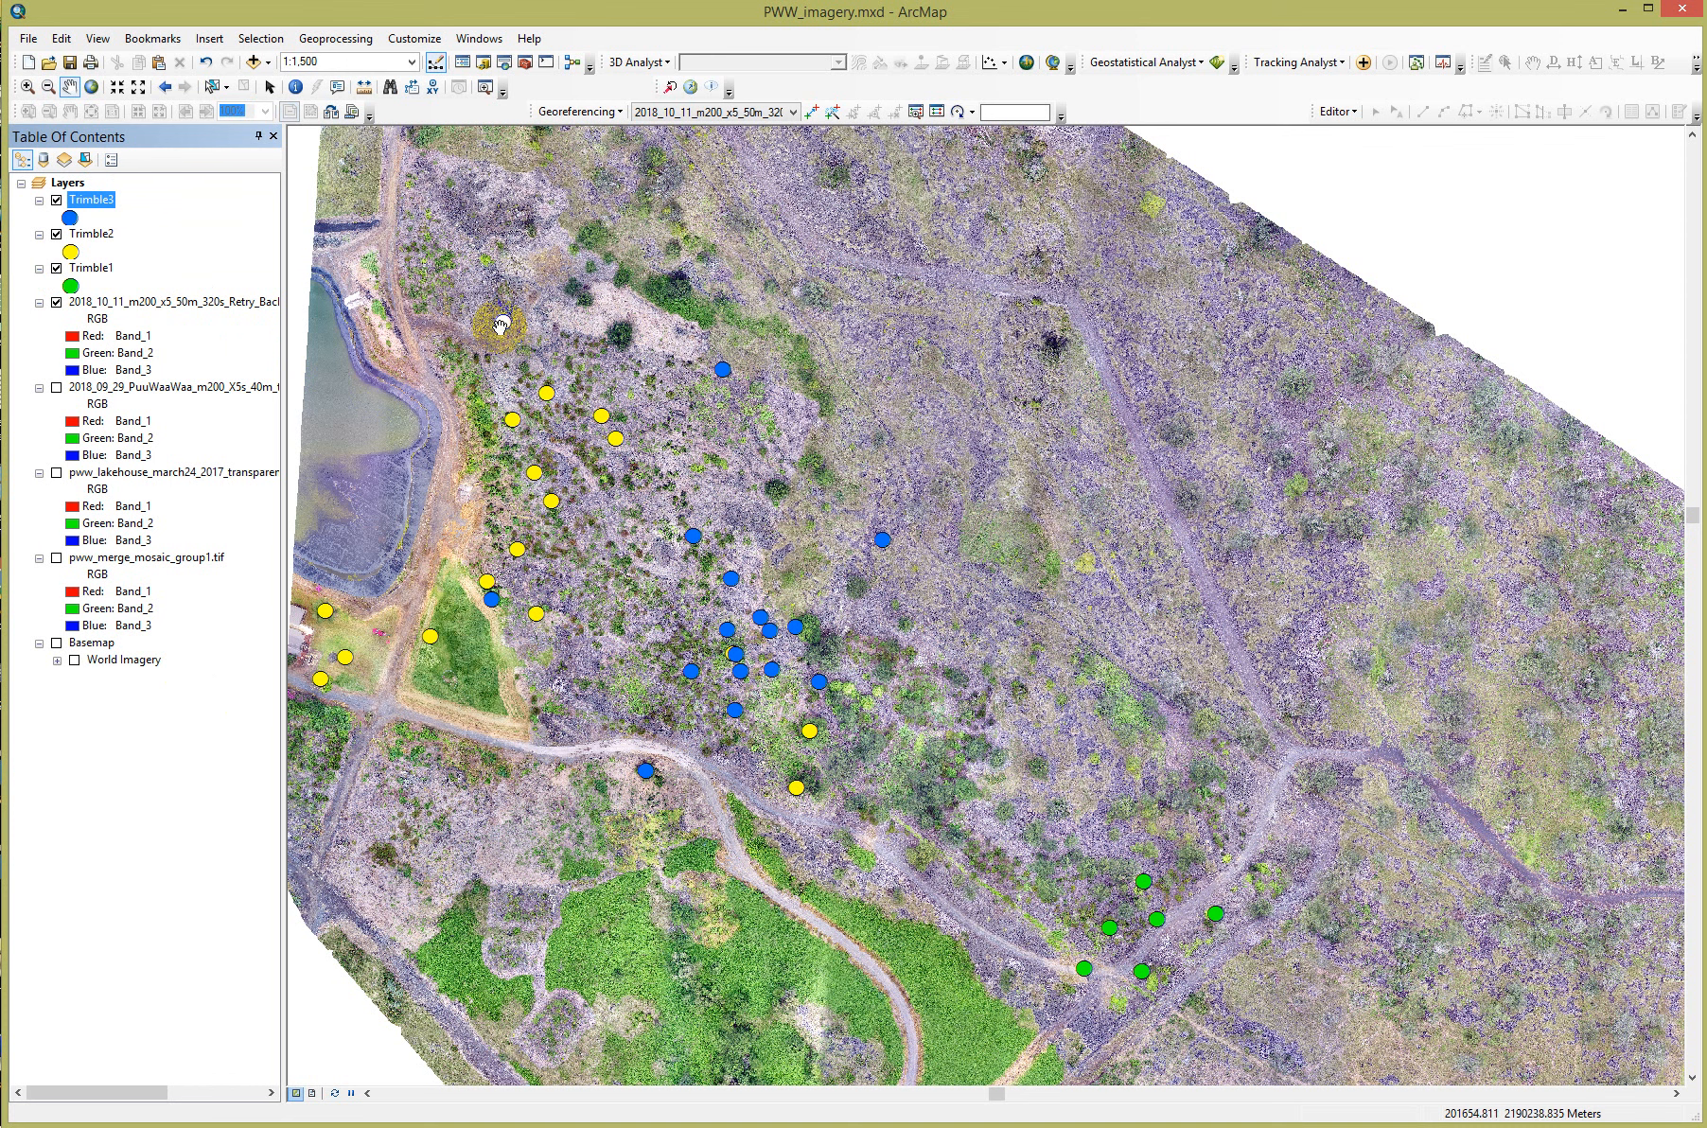
Step: In the Trimble2 attribute table, select records 1a and 1b, and after them gcp2#1 through gcp2#3, to locate them on the map
right_click(90, 234)
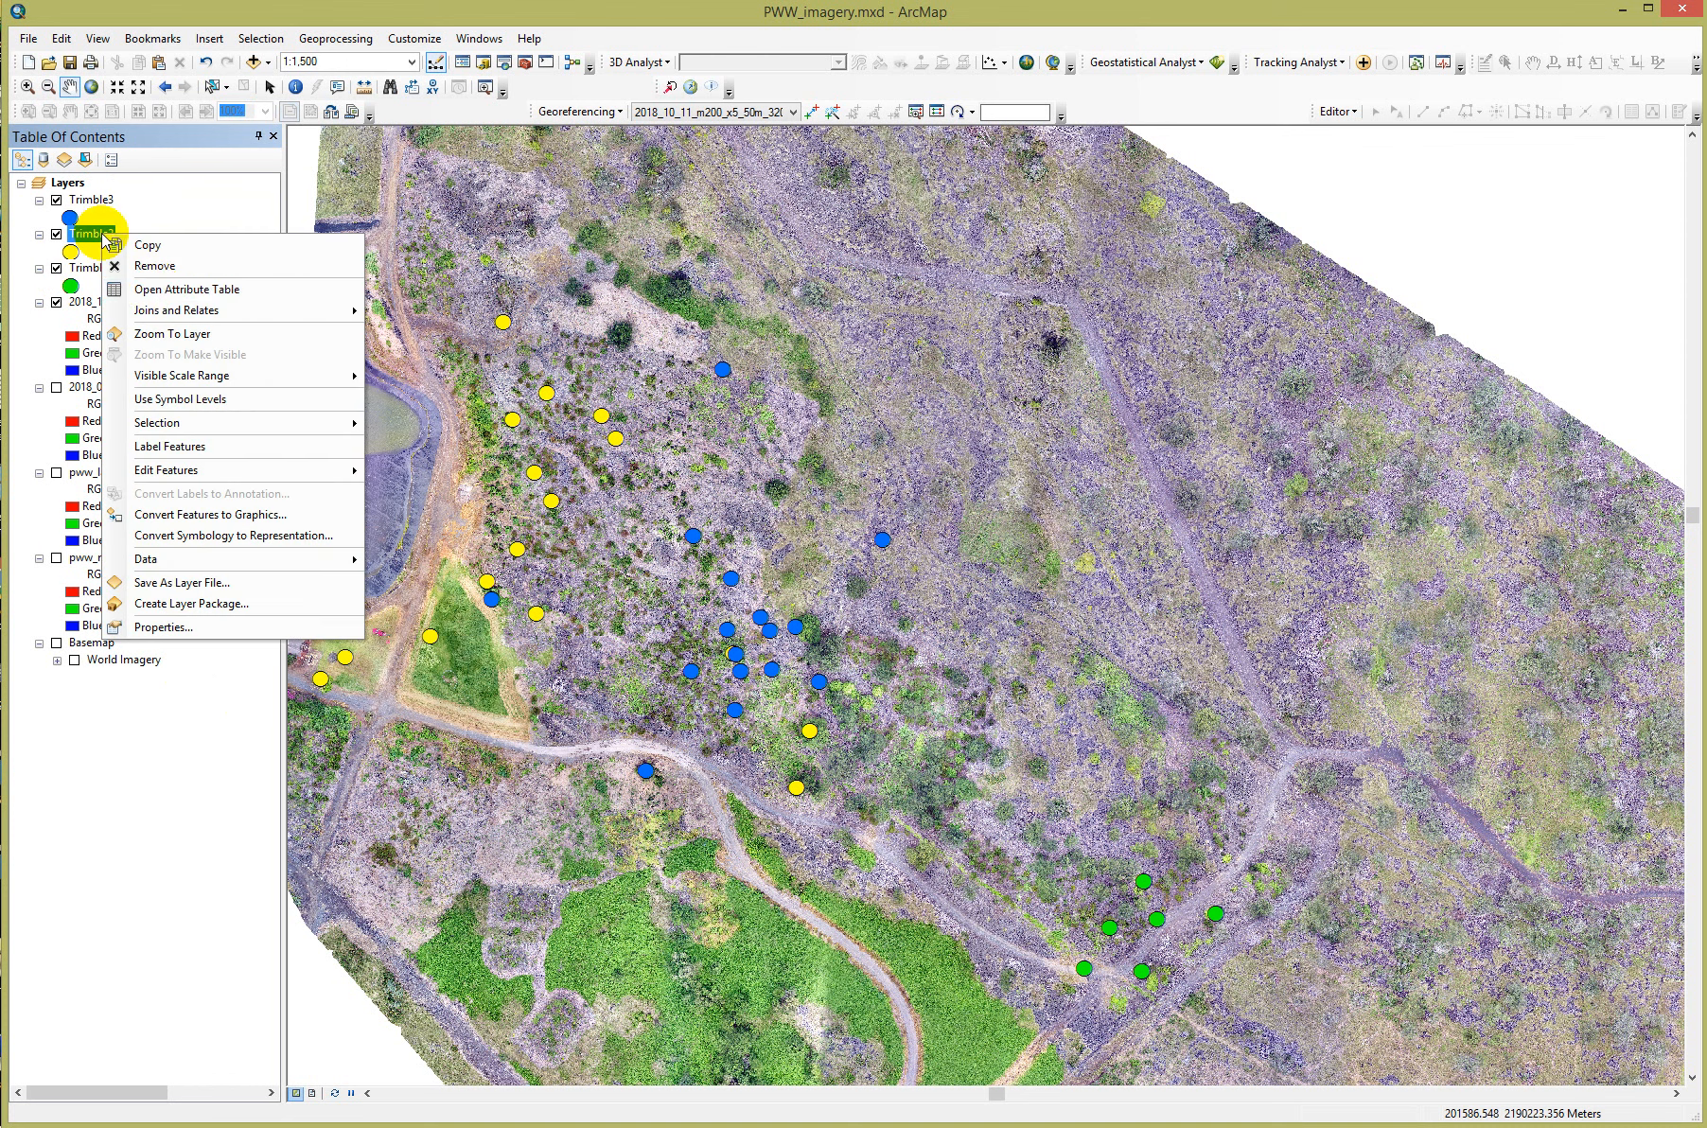
click(151, 289)
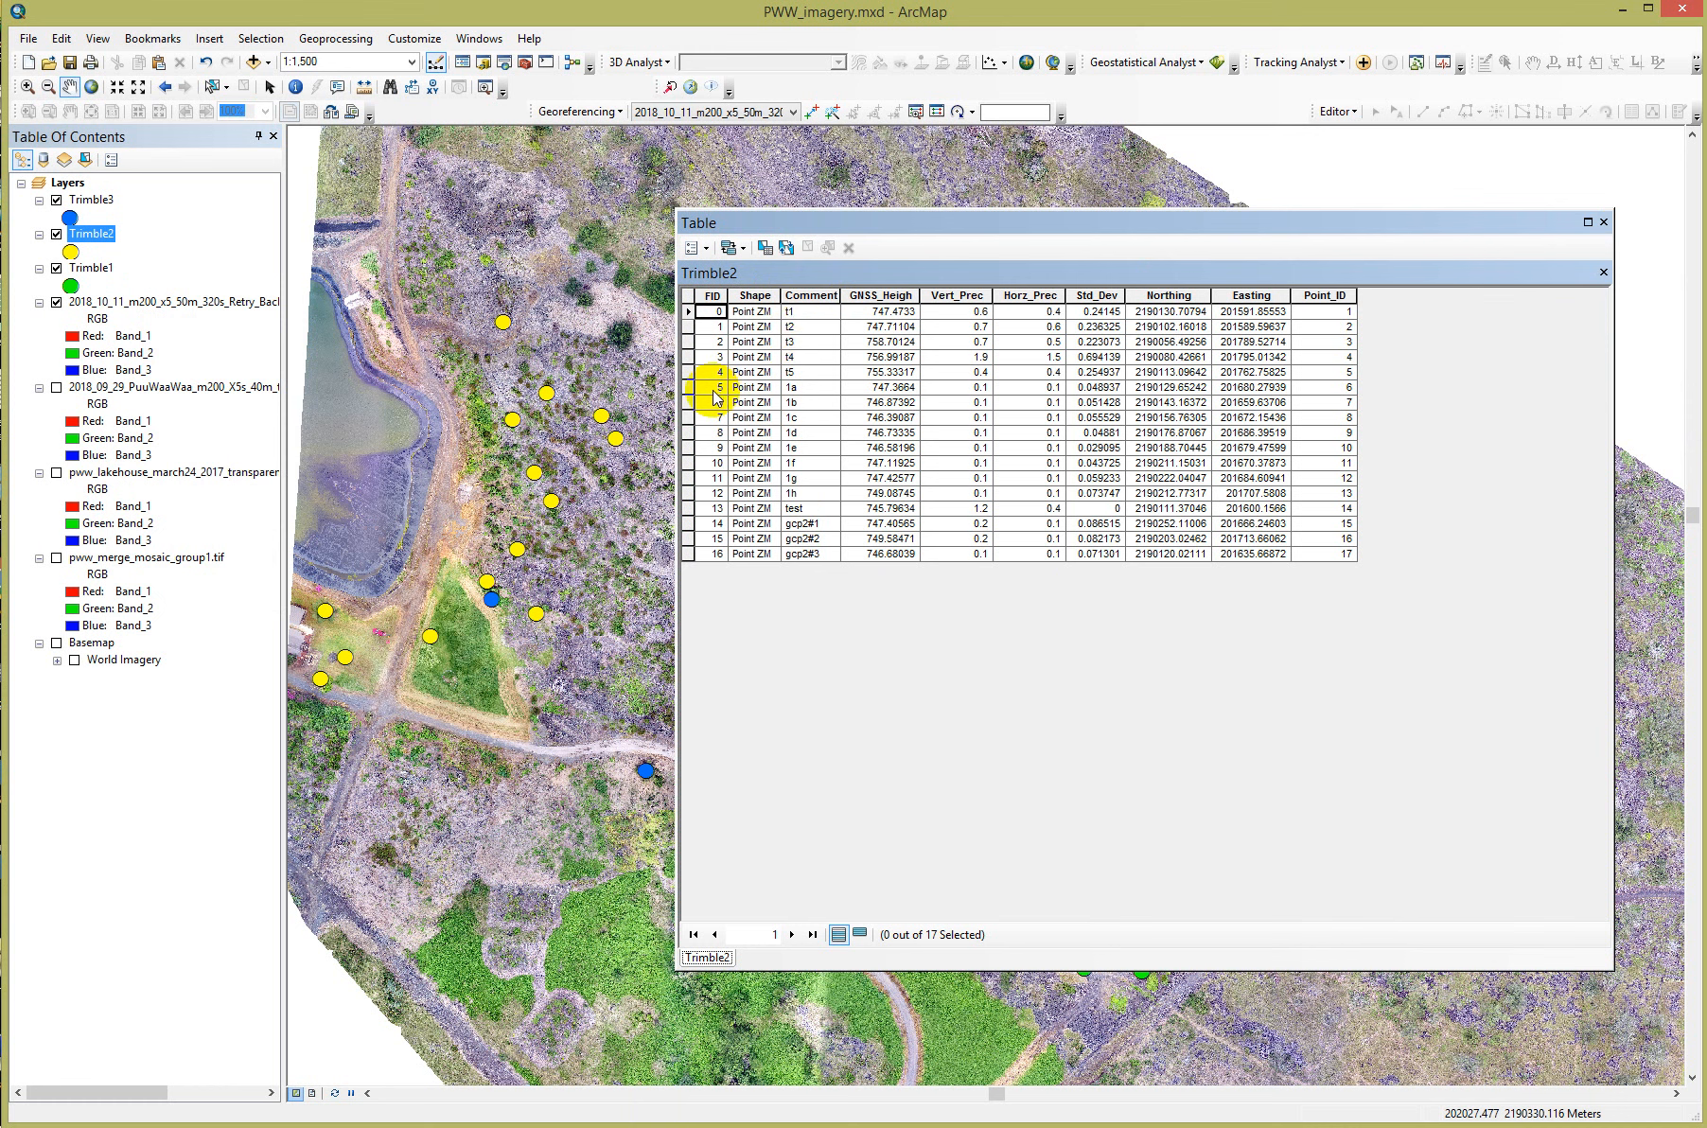
drag(697, 391, 693, 402)
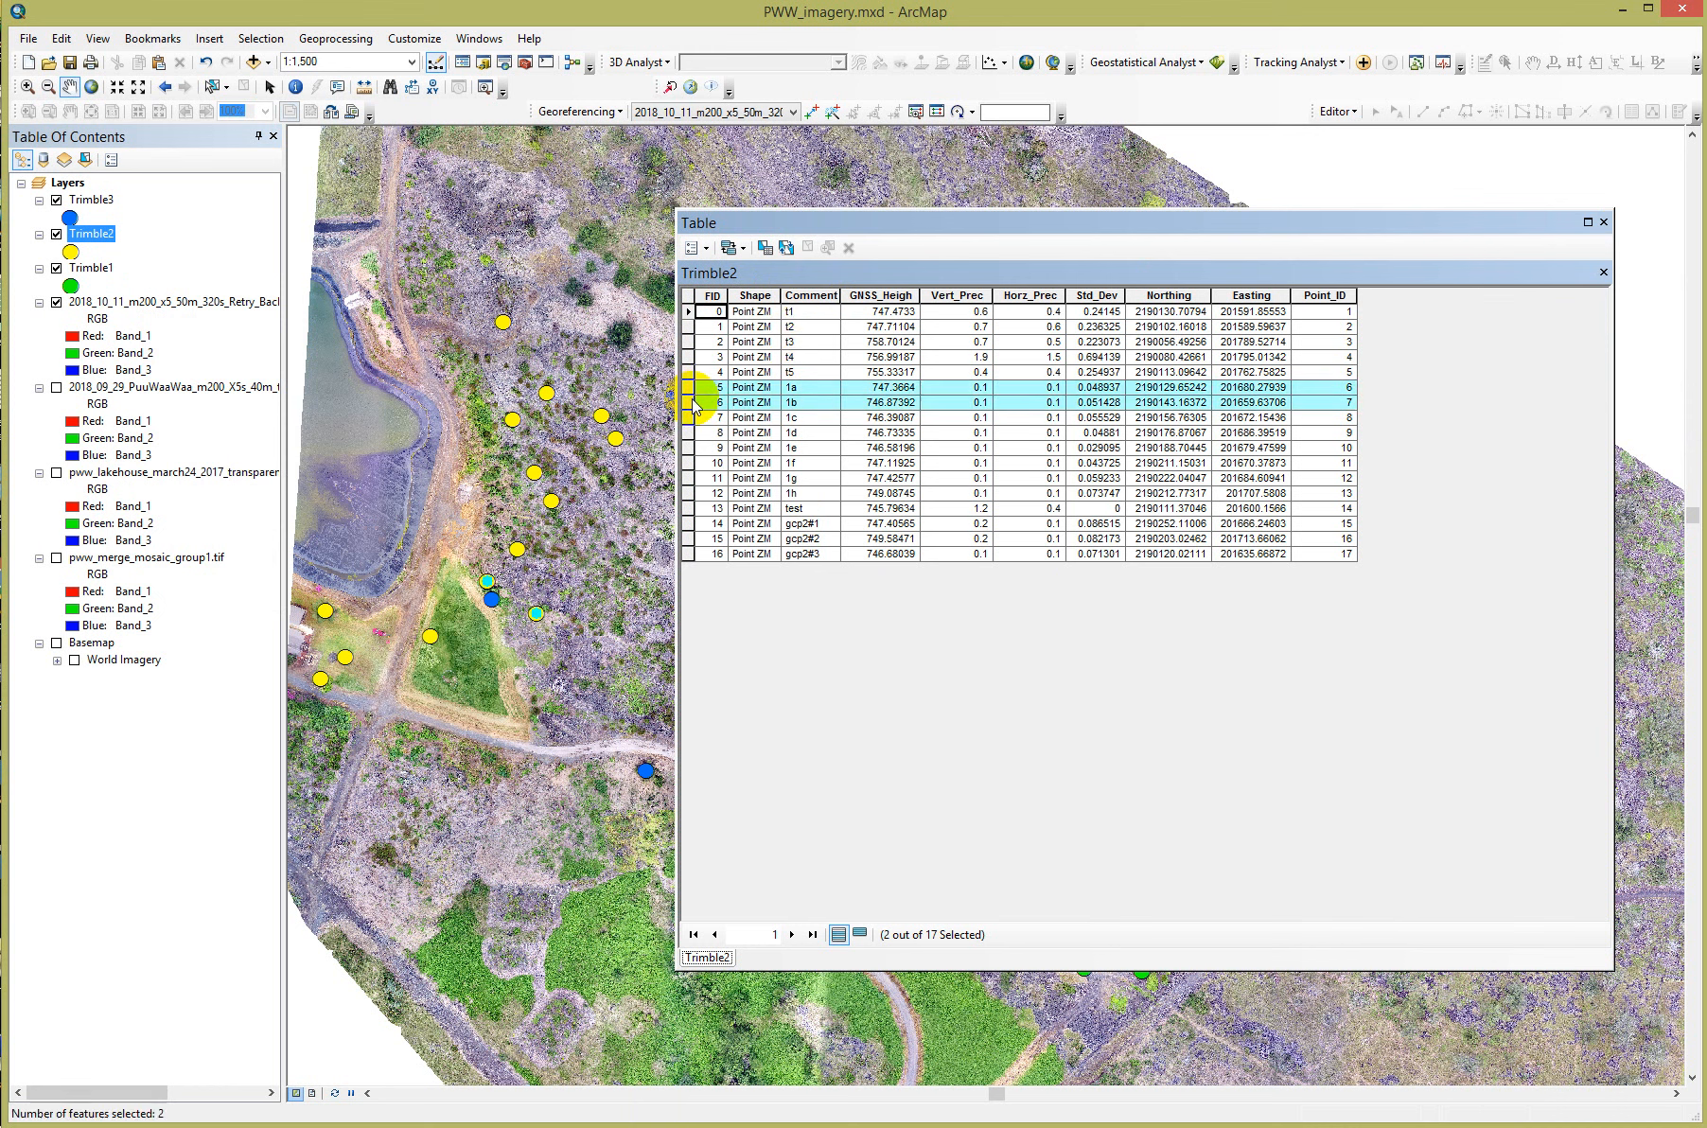
click(473, 588)
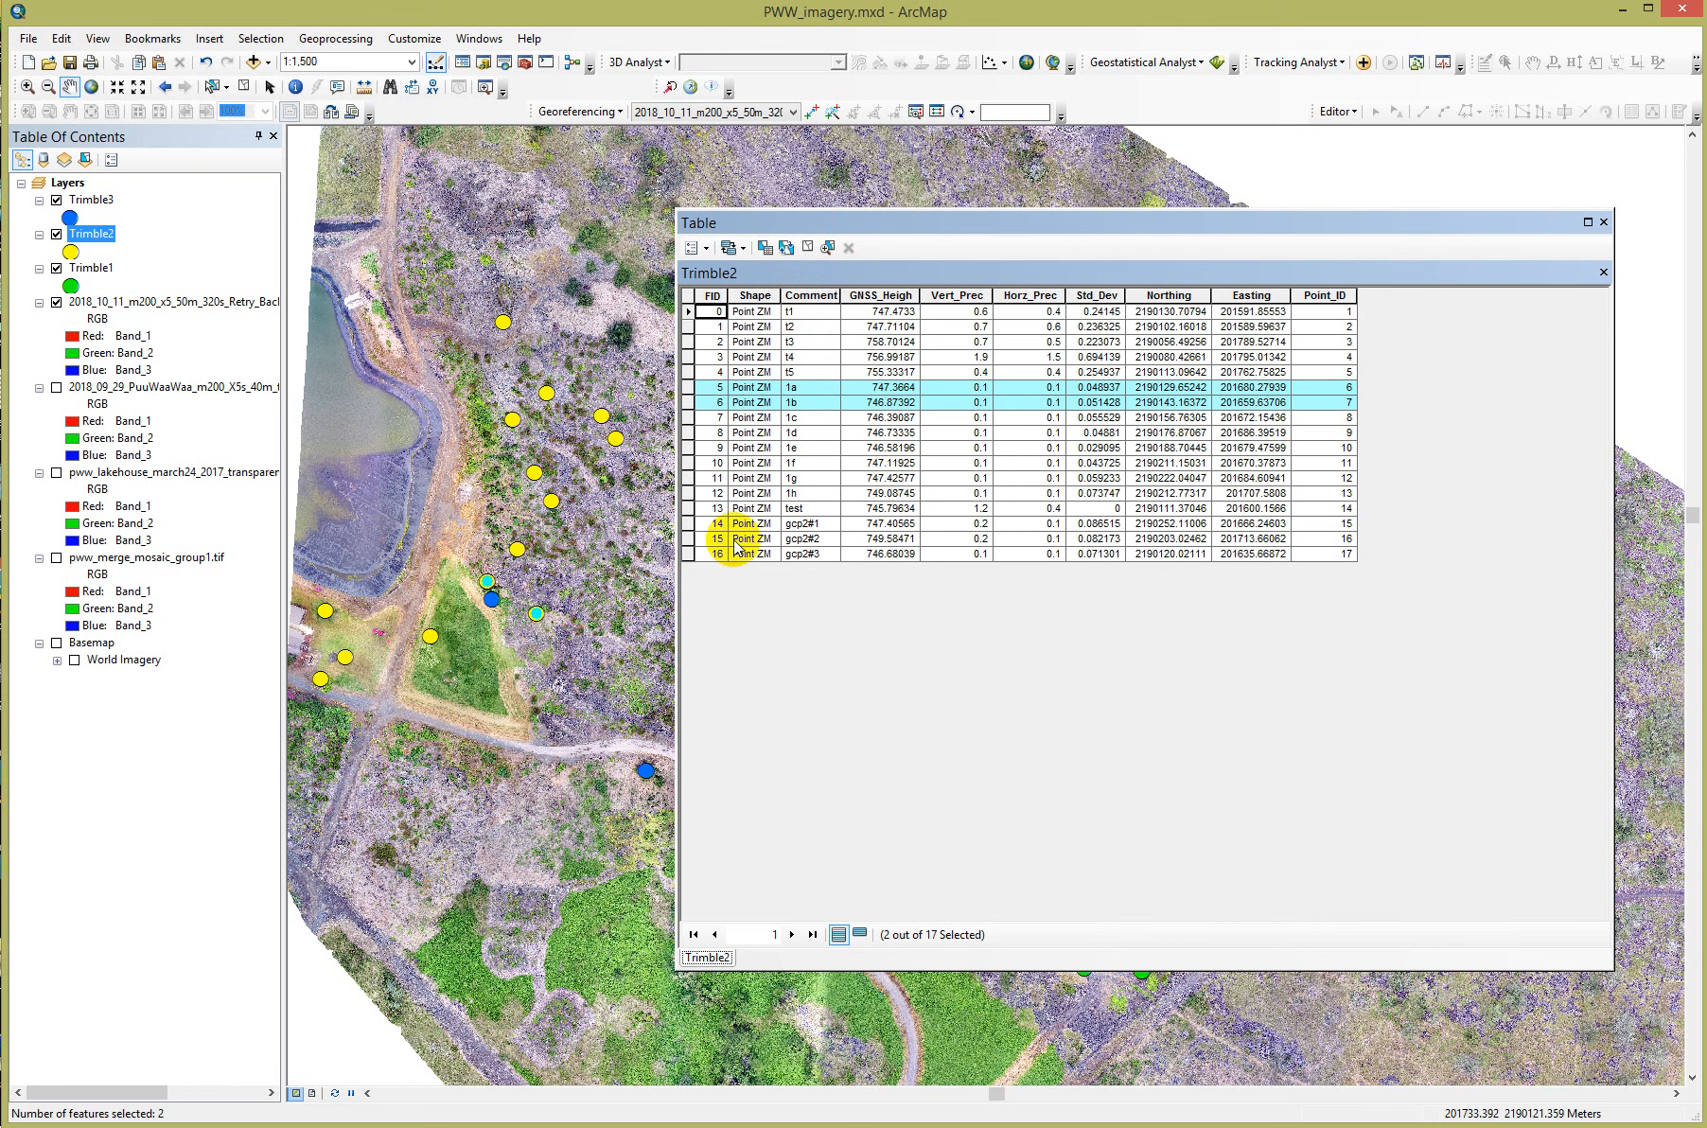
click(686, 524)
drag(687, 524, 688, 553)
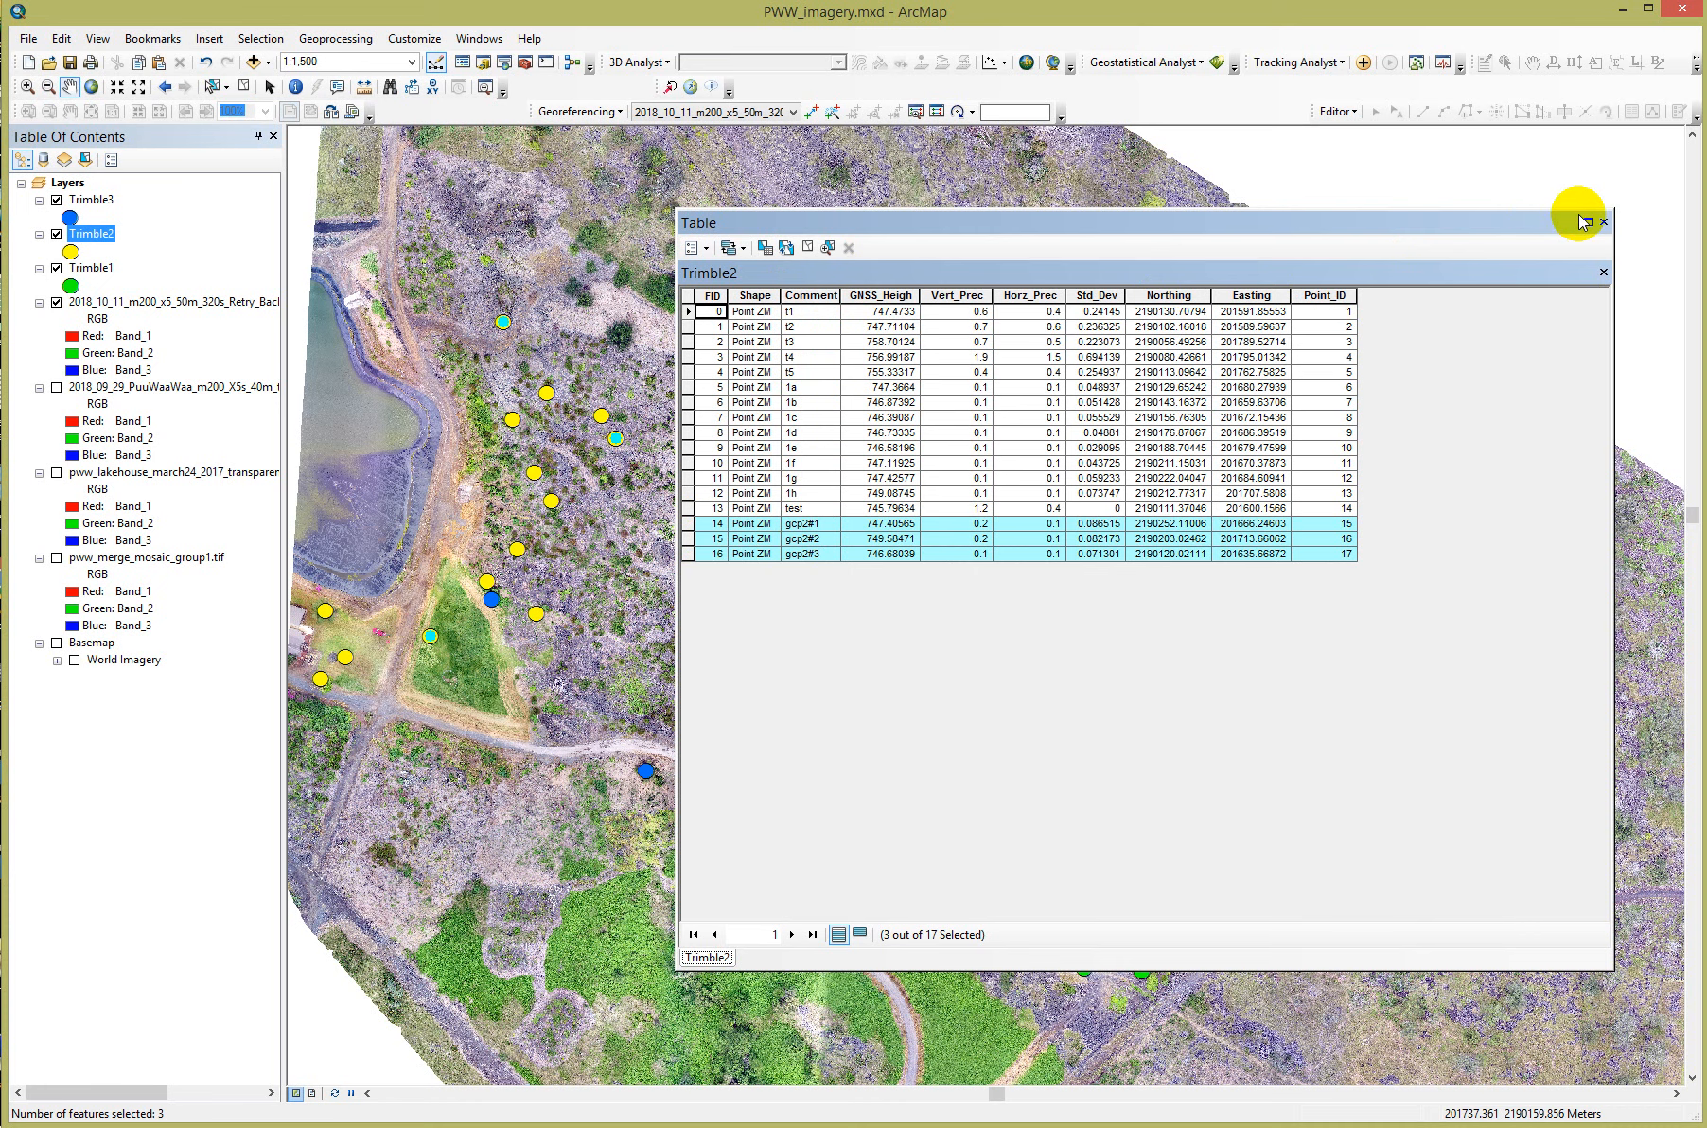
Step: Close the Trimble2 attribute table and clear the selected features
click(1606, 224)
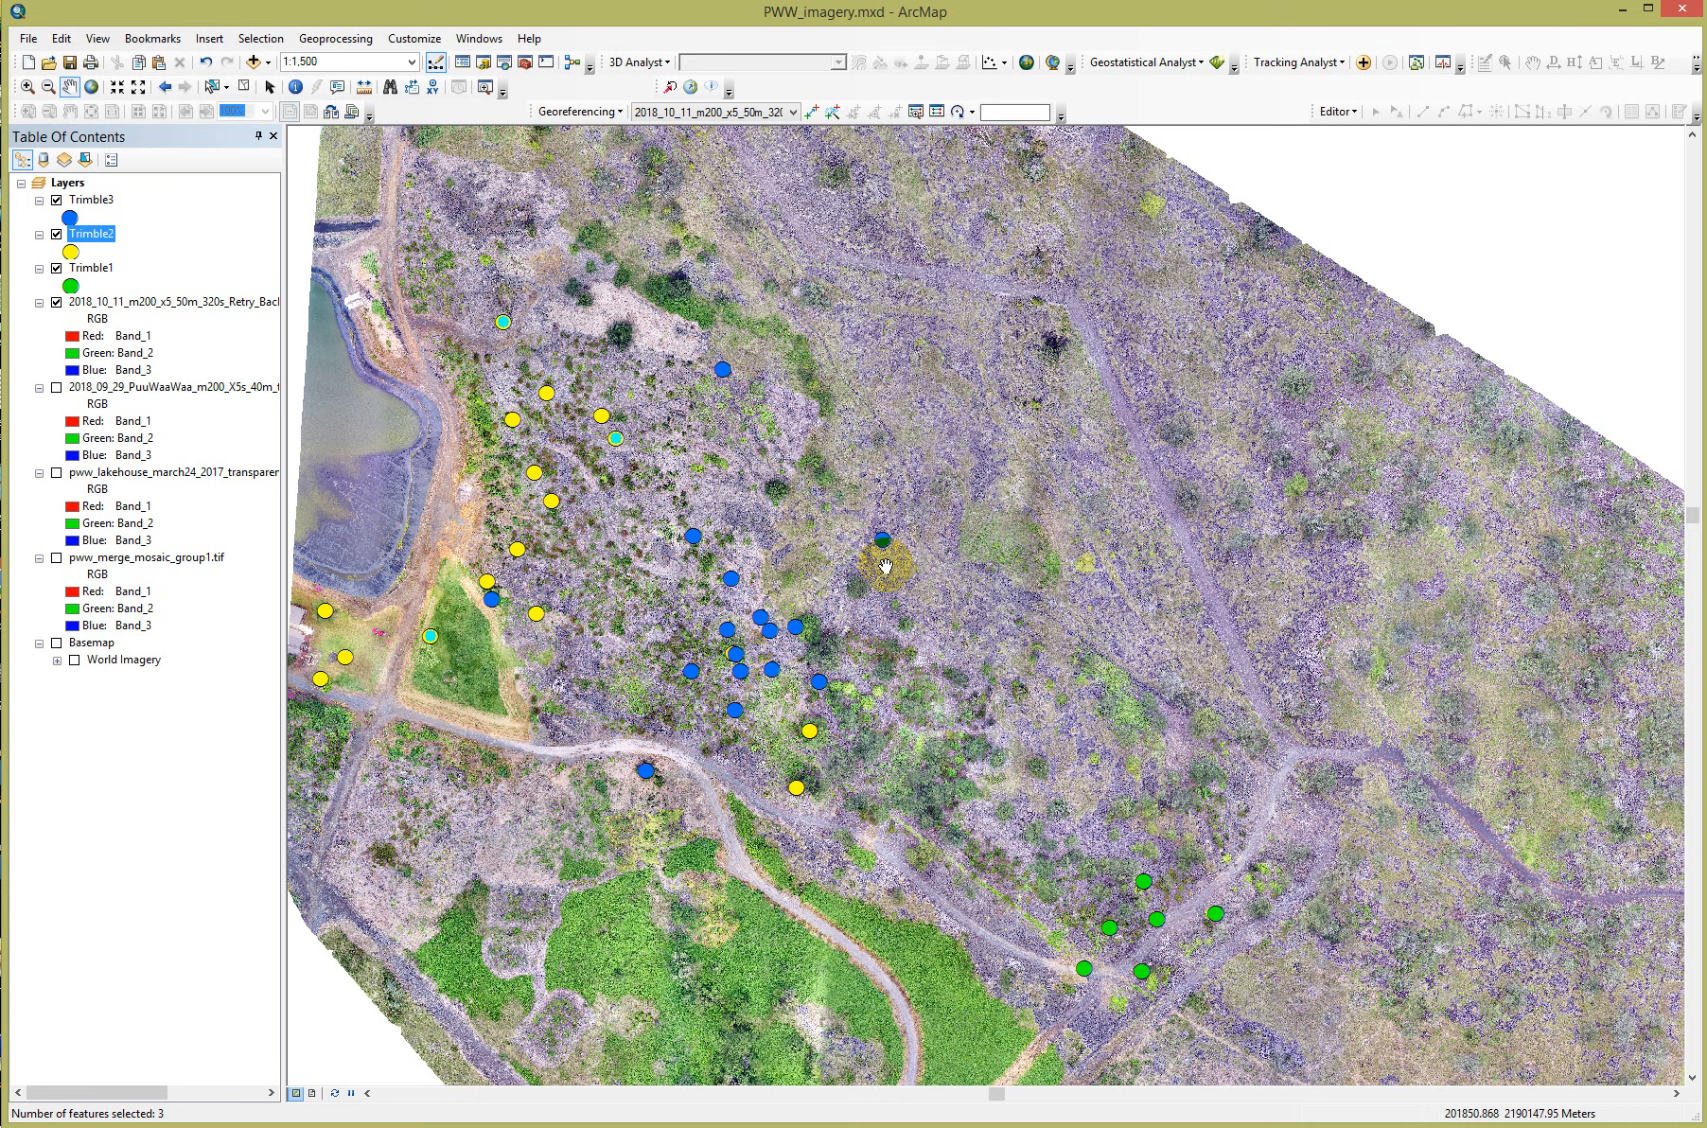
click(243, 86)
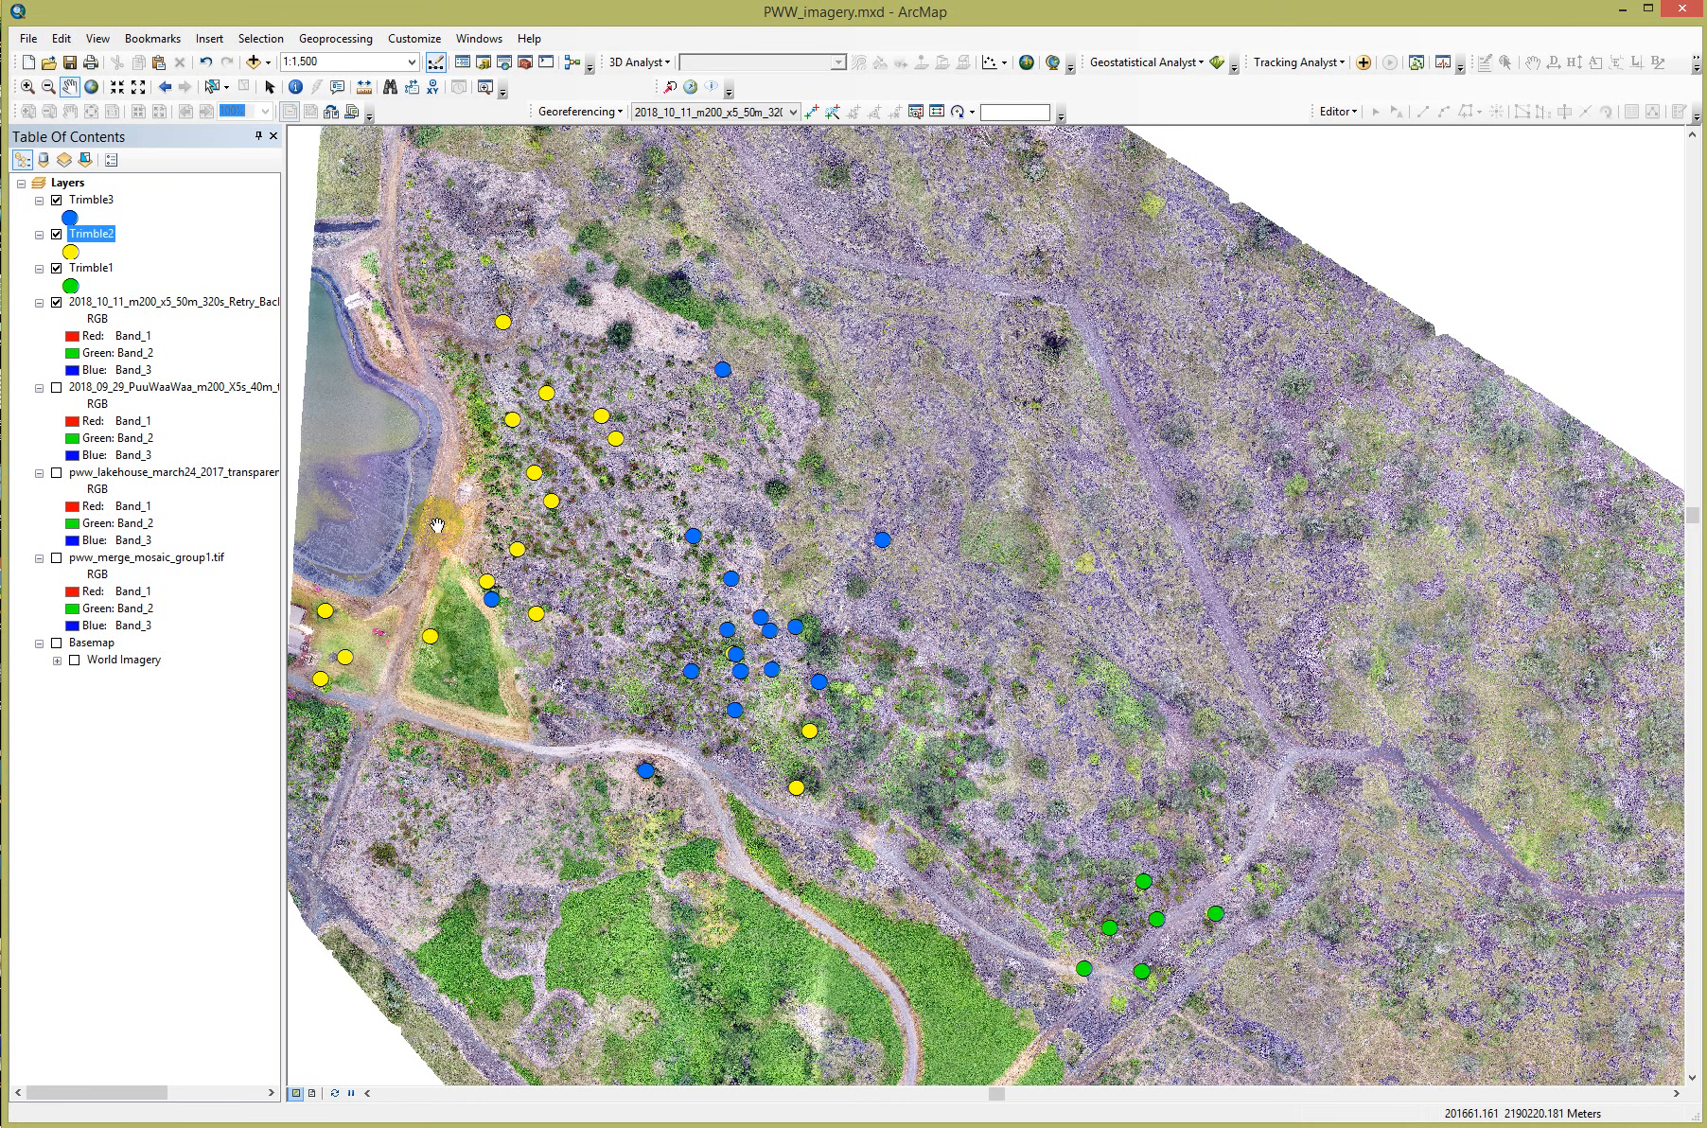
click(511, 433)
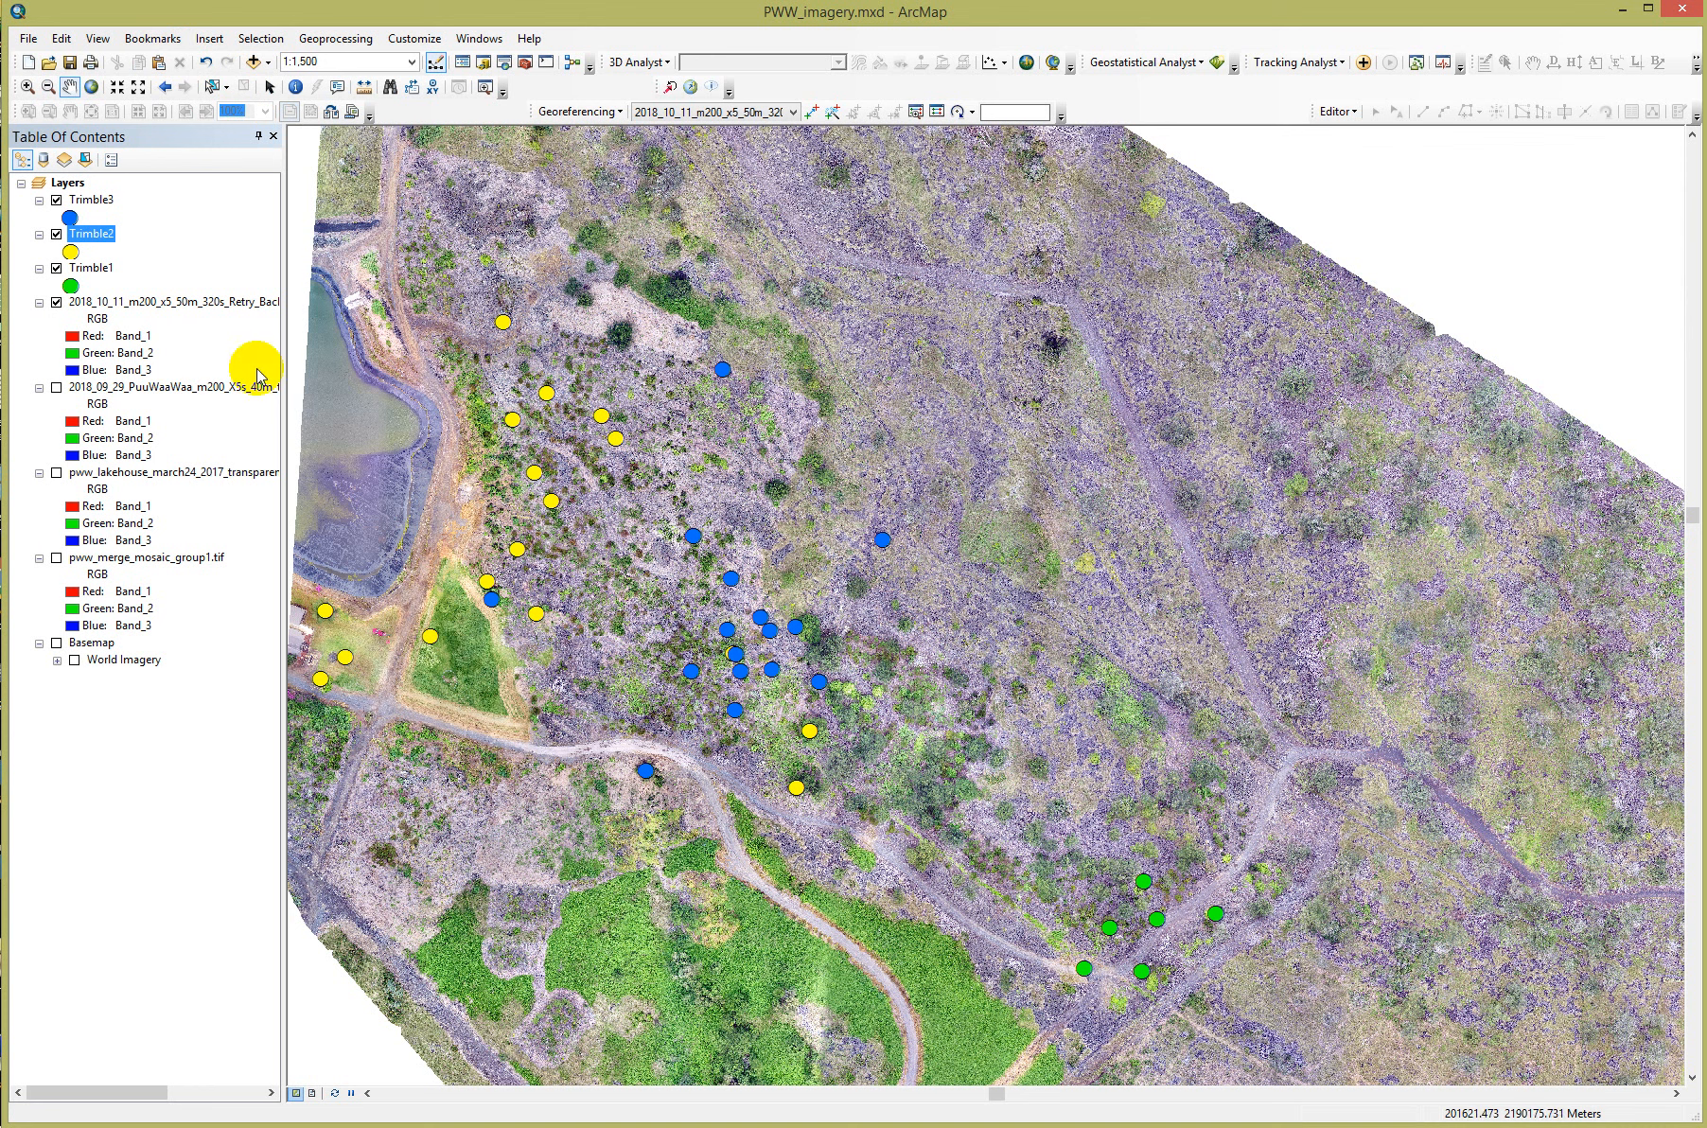
Step: Turn on labels for the Trimble2 layer and use Comment as the label field
right_click(90, 235)
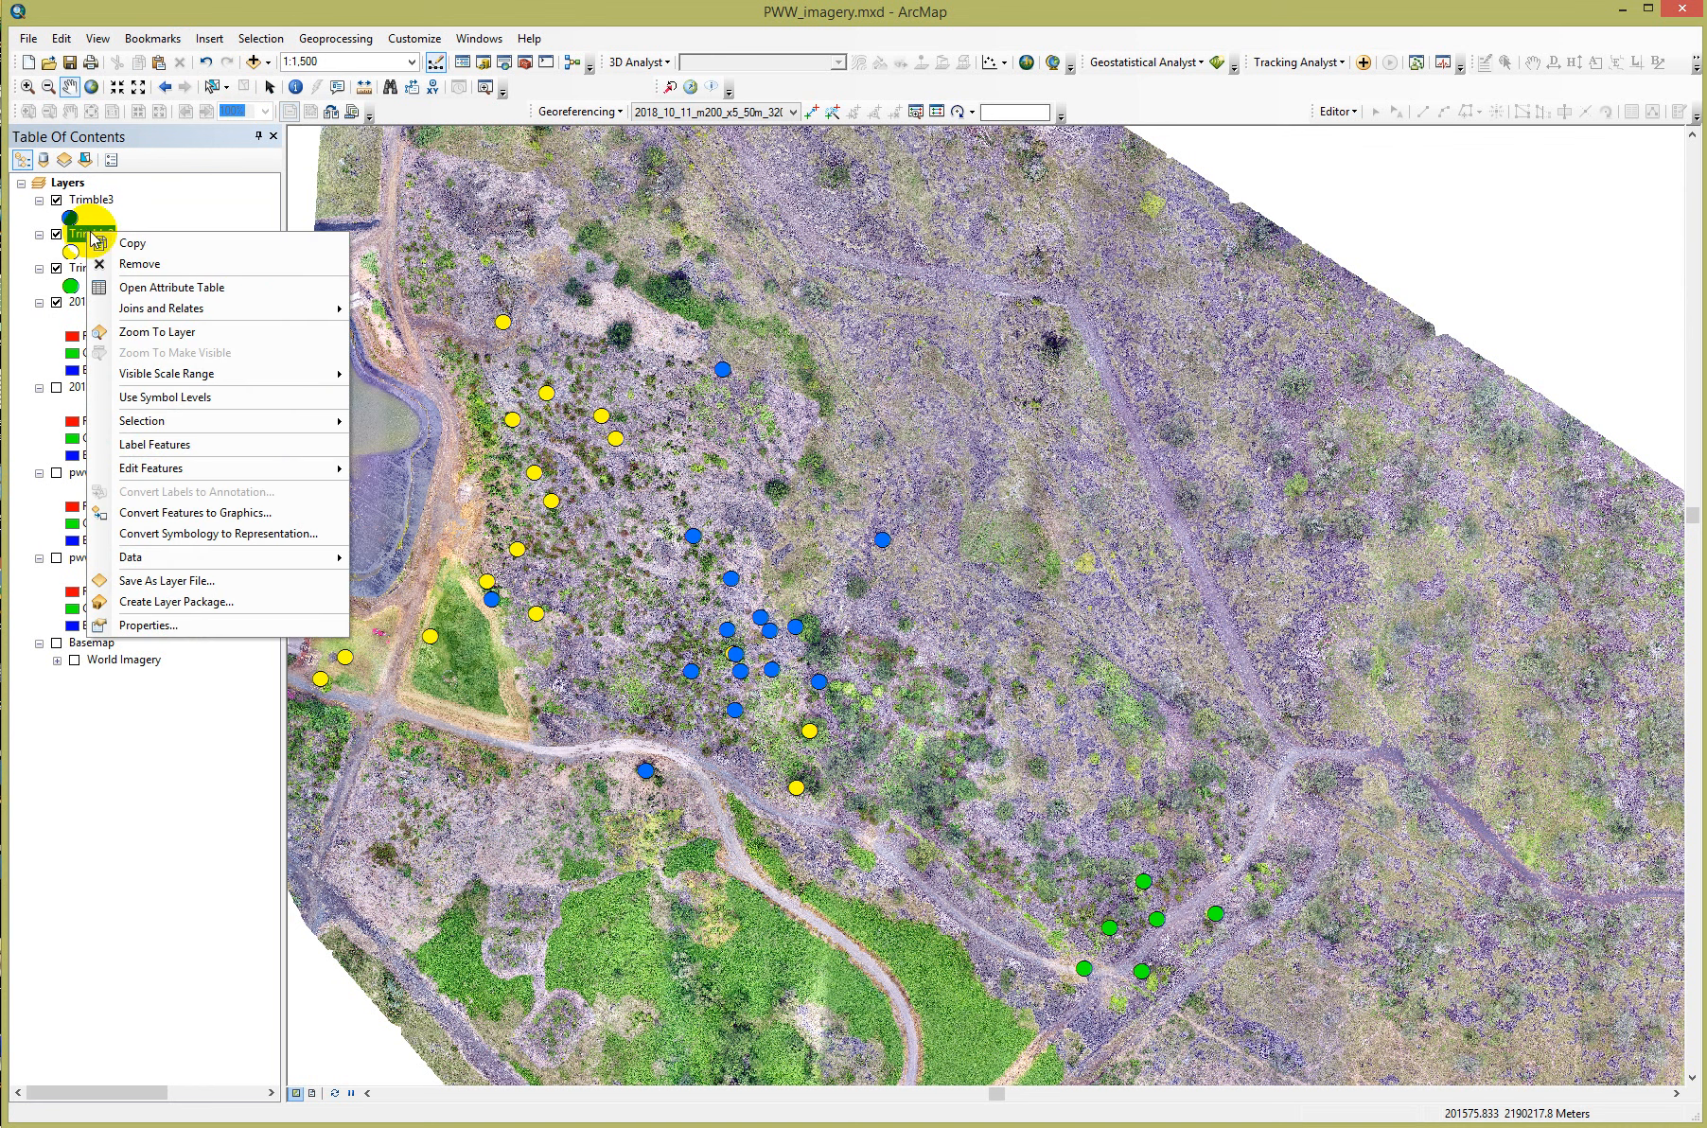
click(284, 444)
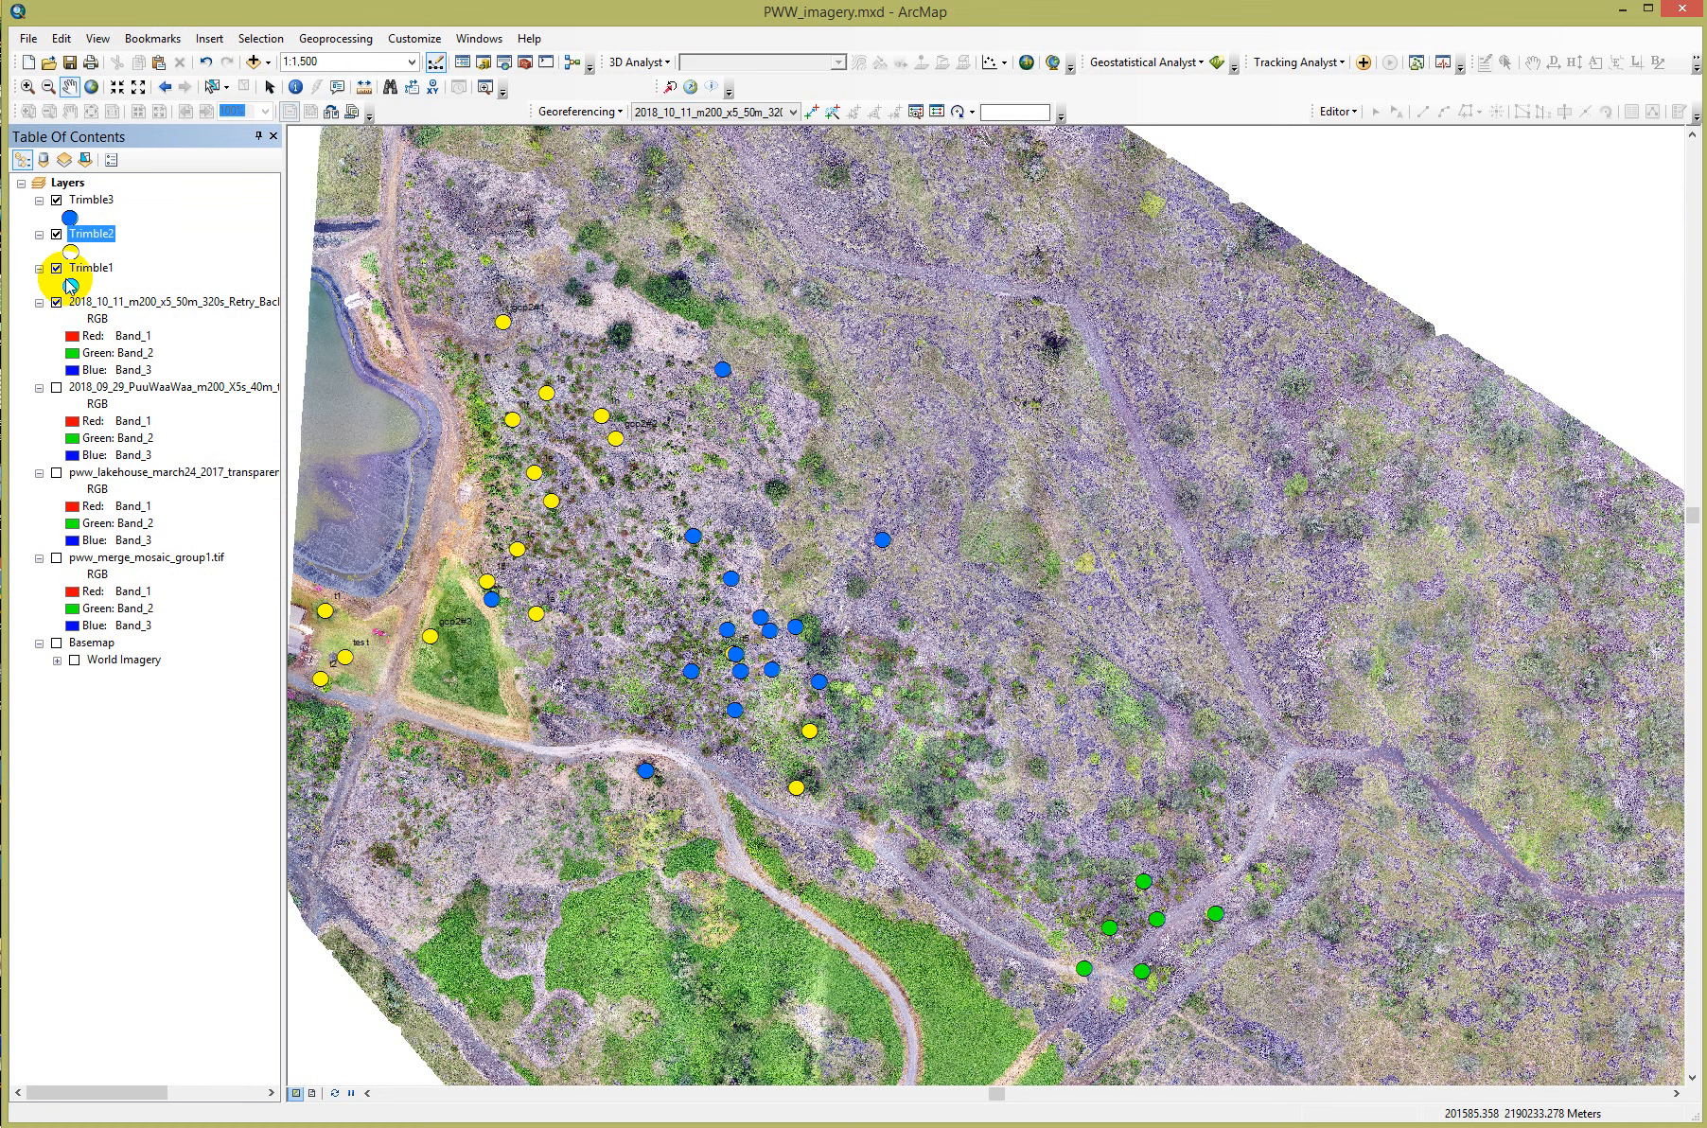
right_click(103, 240)
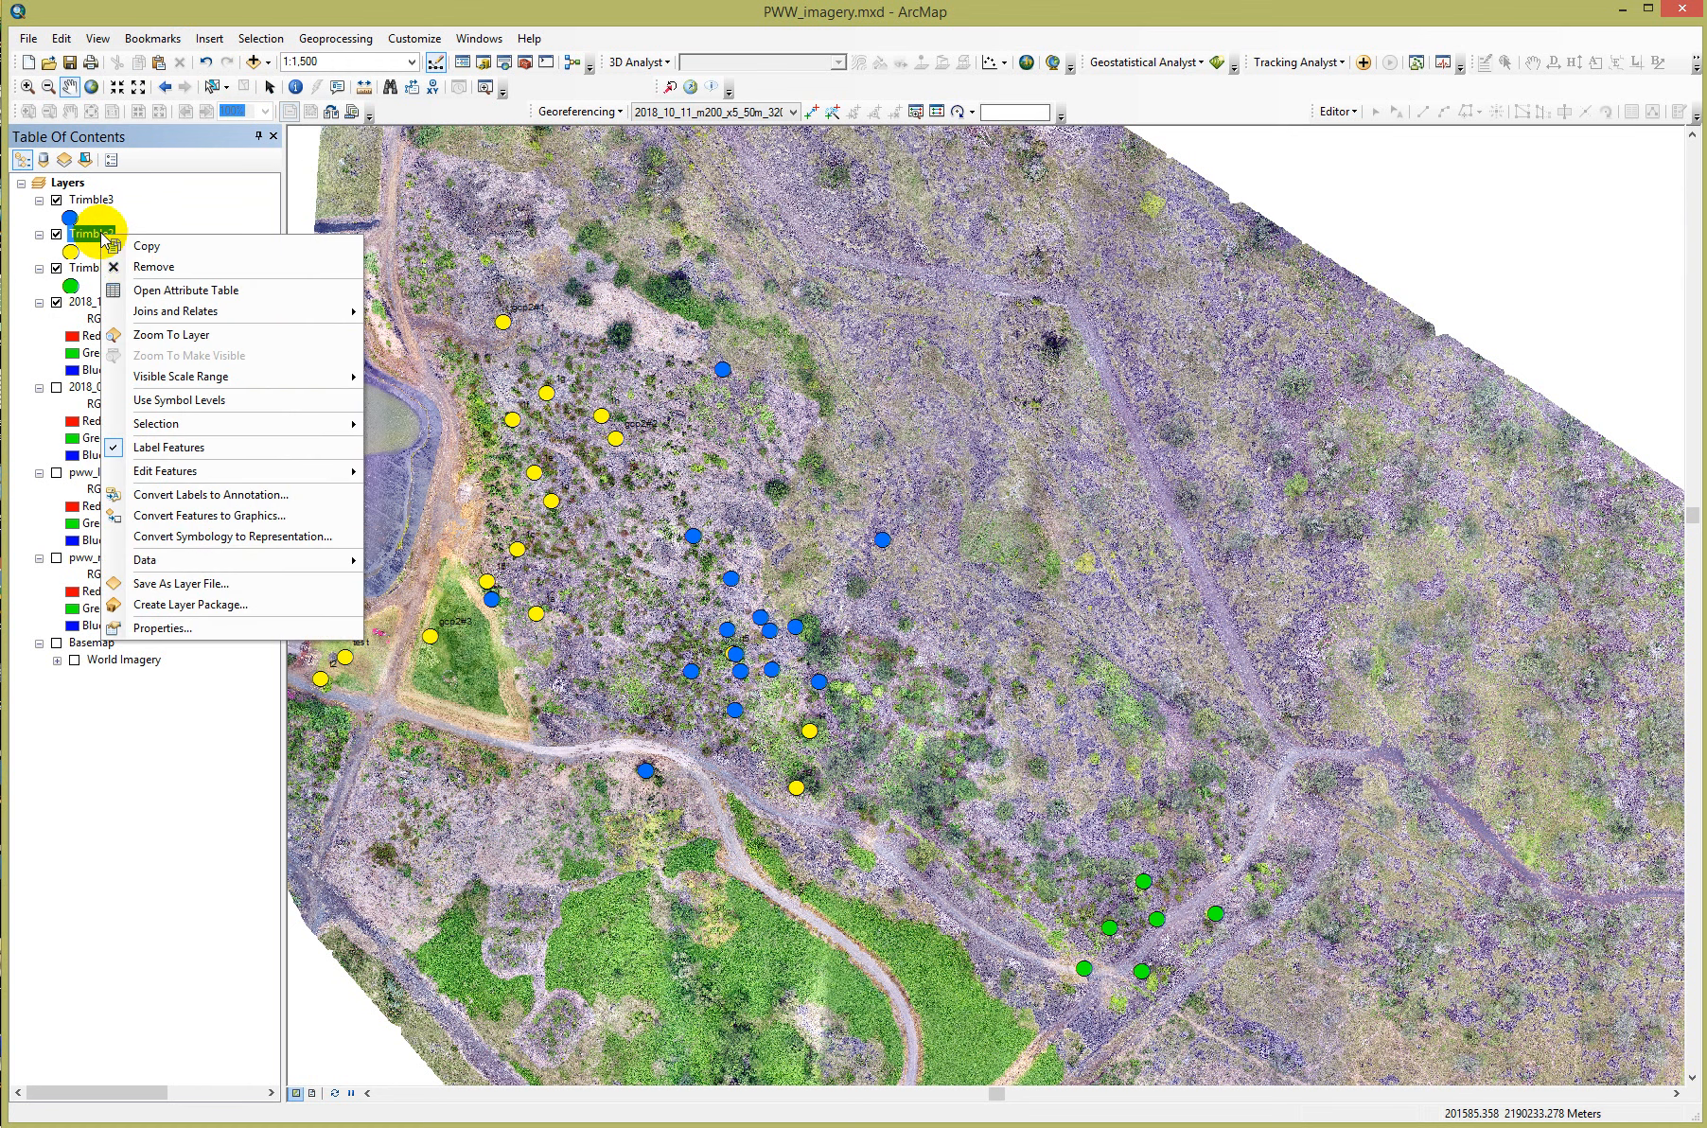
click(179, 628)
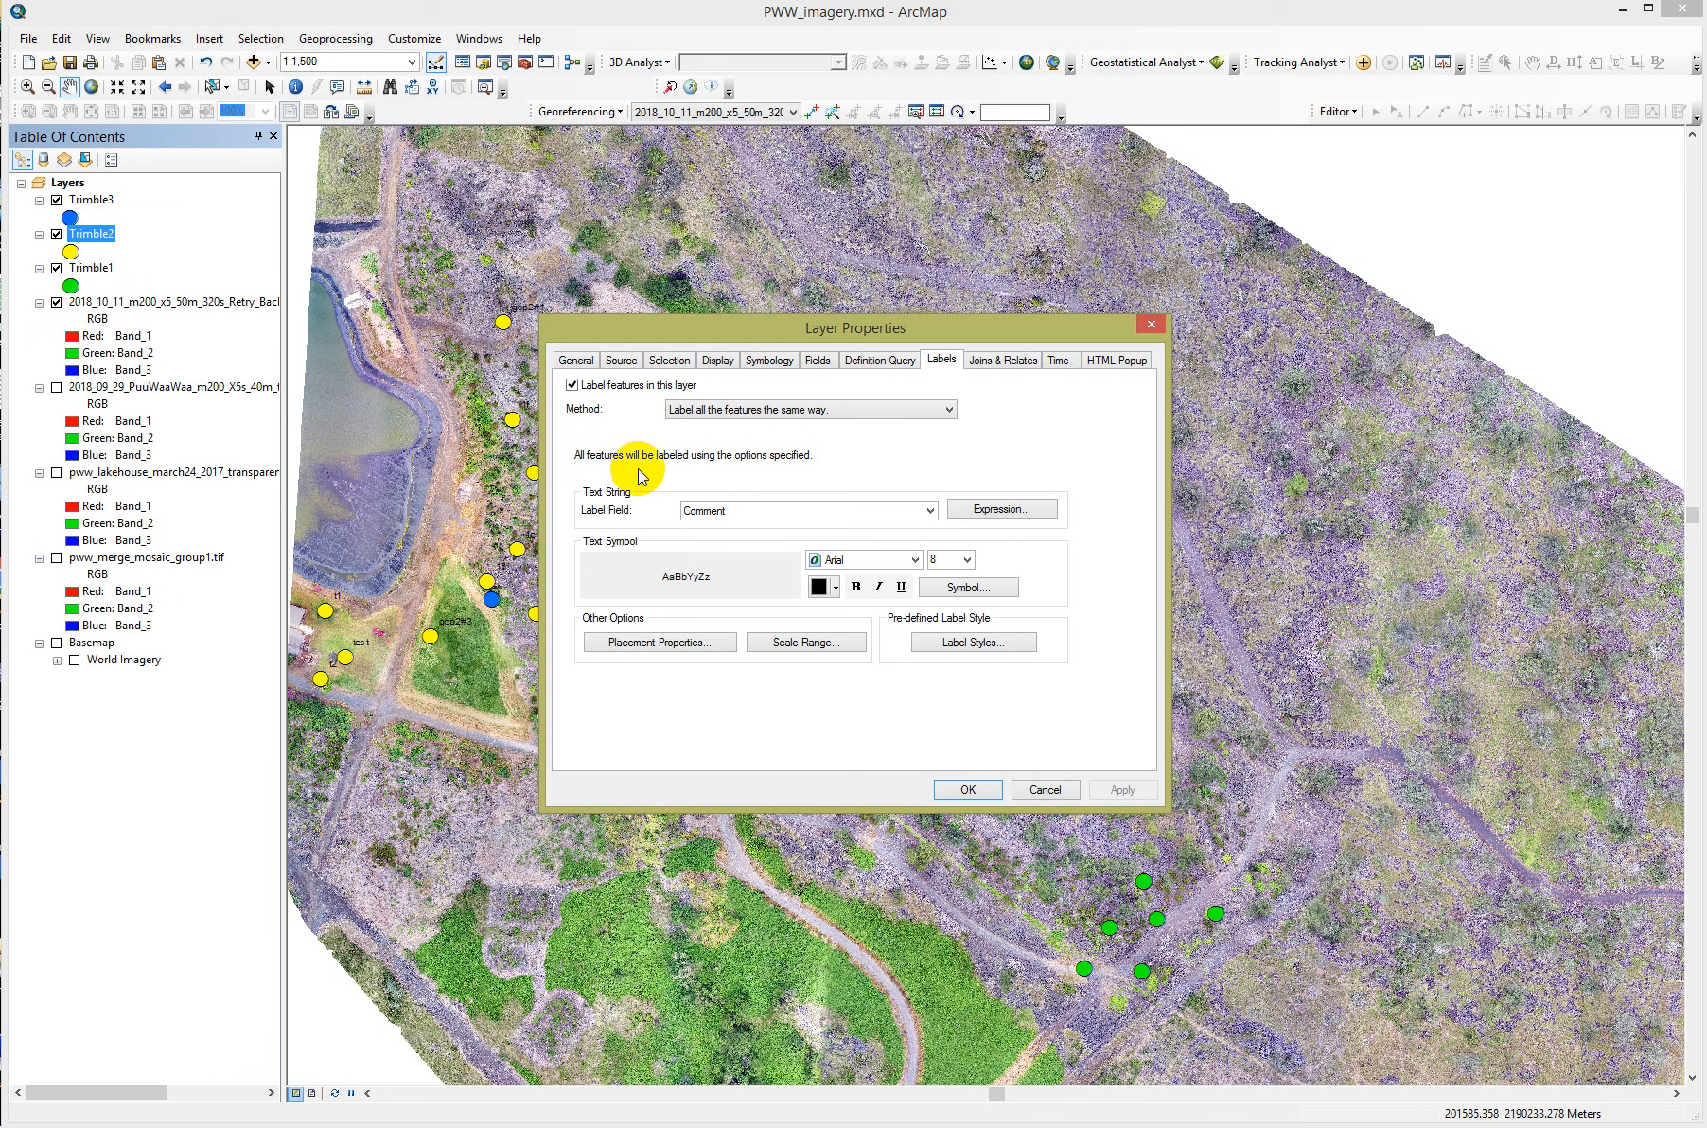
click(623, 367)
click(941, 364)
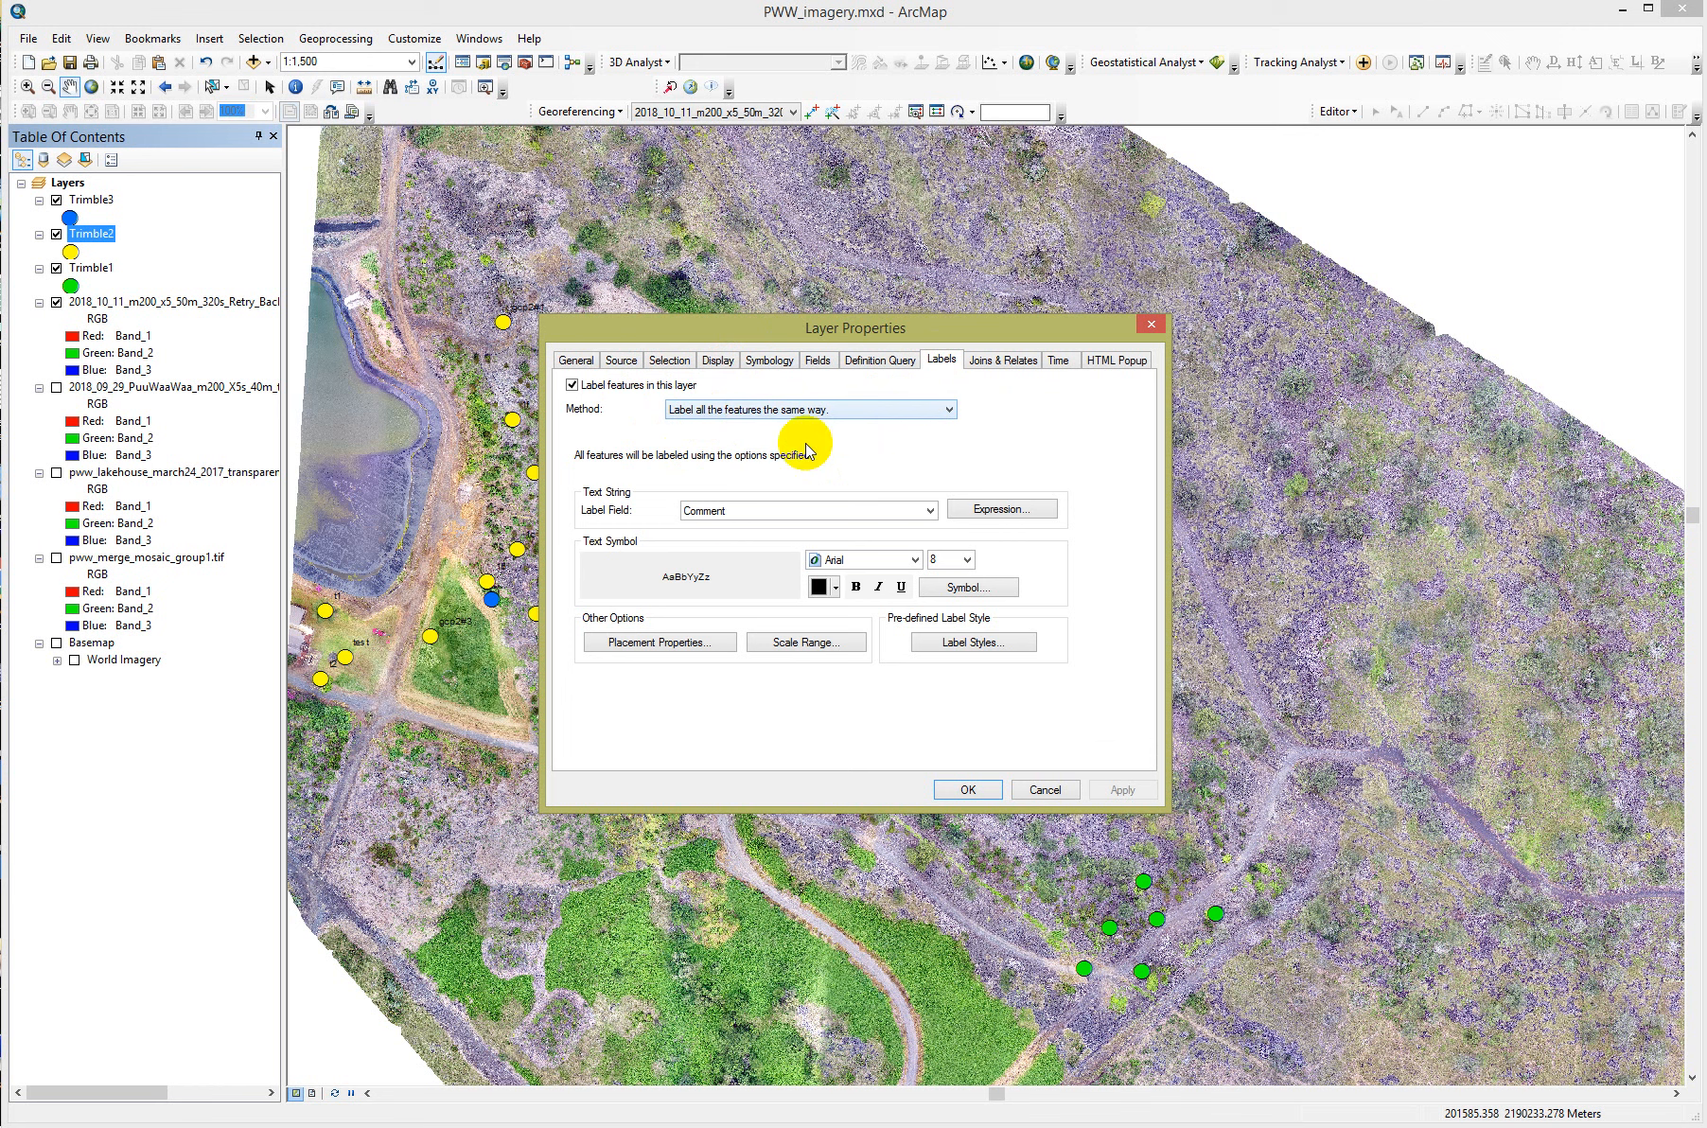
click(705, 518)
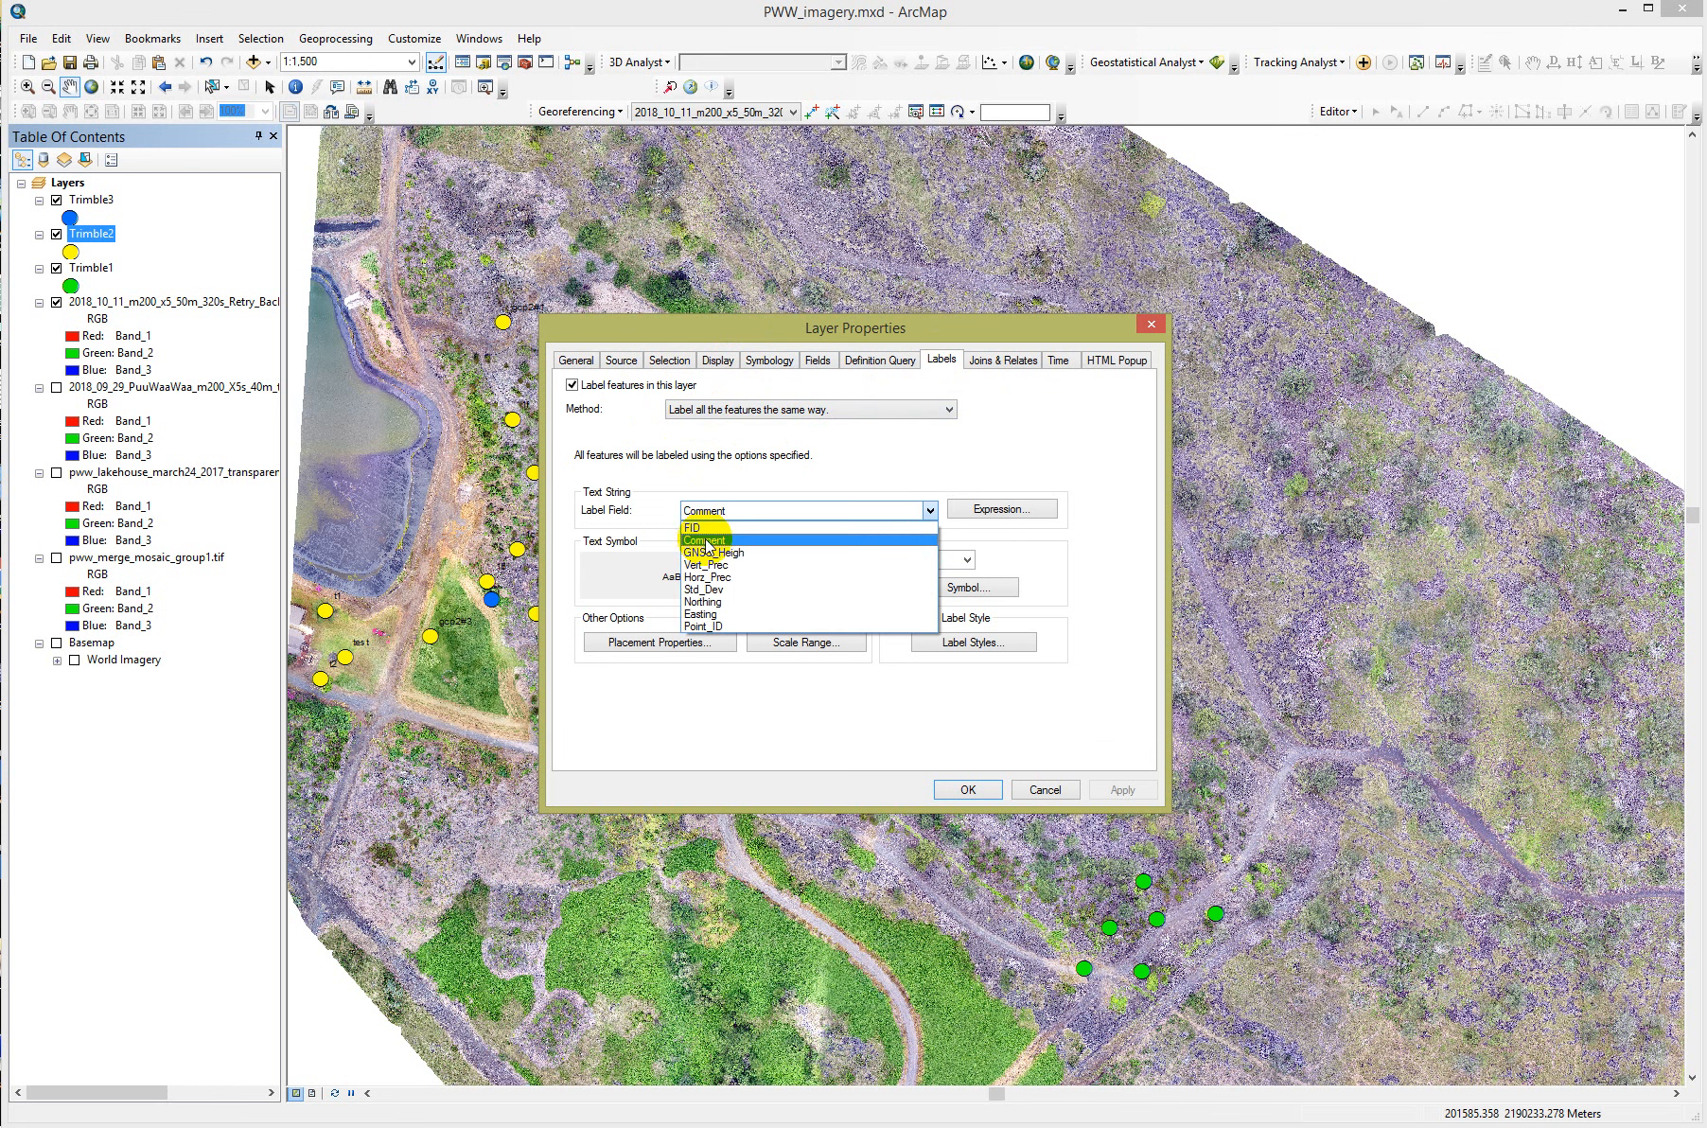
click(705, 540)
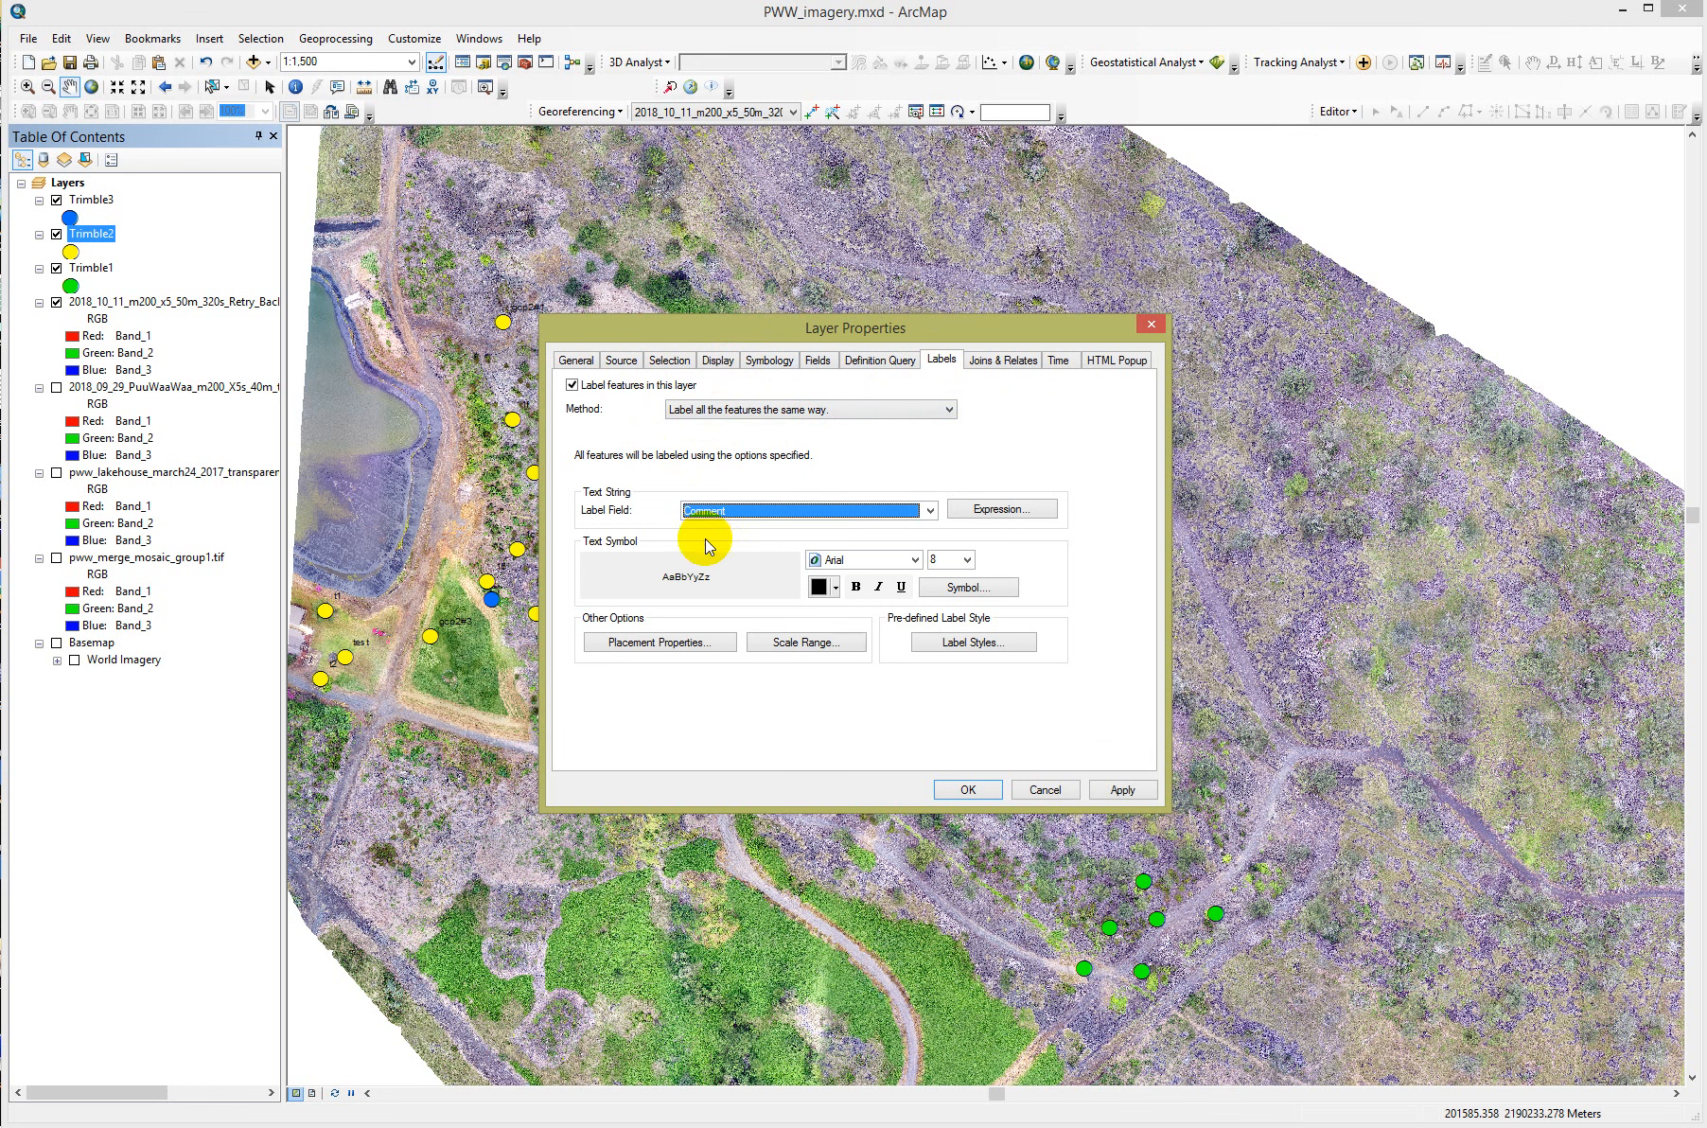
Step: Set the Trimble2 label text to size 14 and bold, and apply the change
click(967, 566)
click(948, 636)
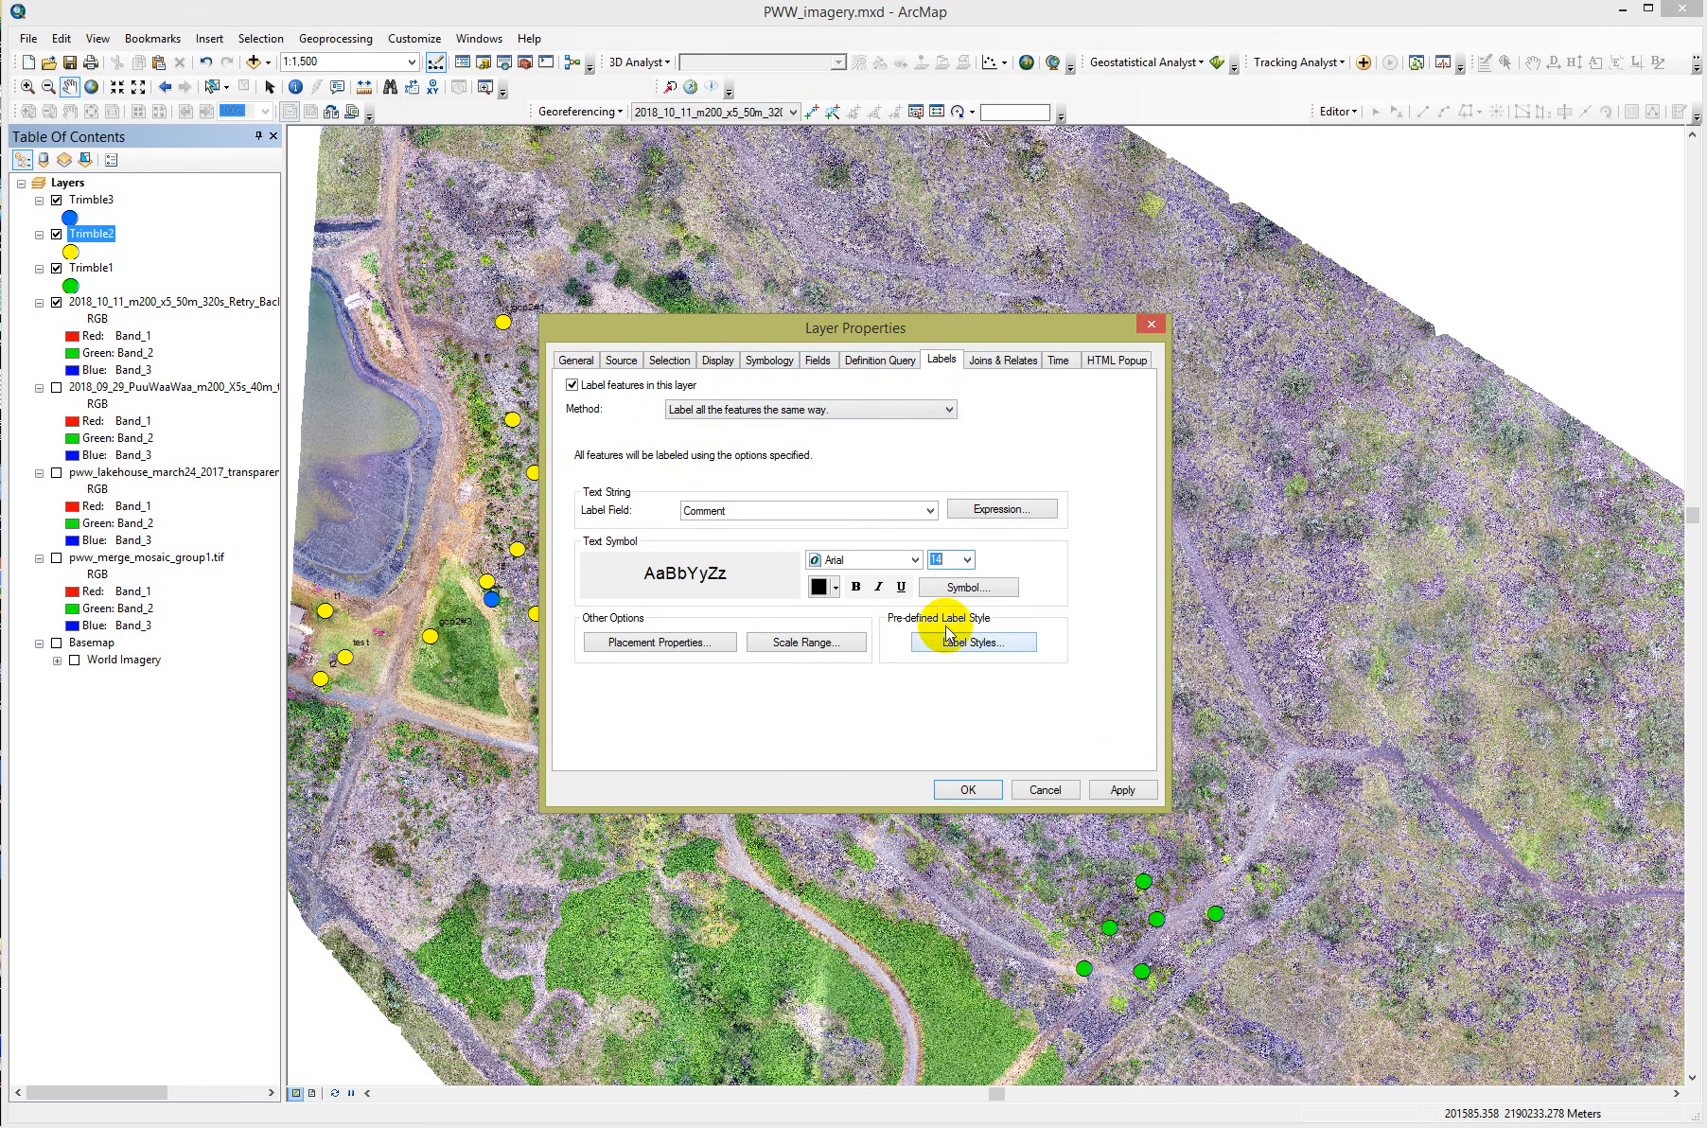
click(855, 586)
click(1122, 789)
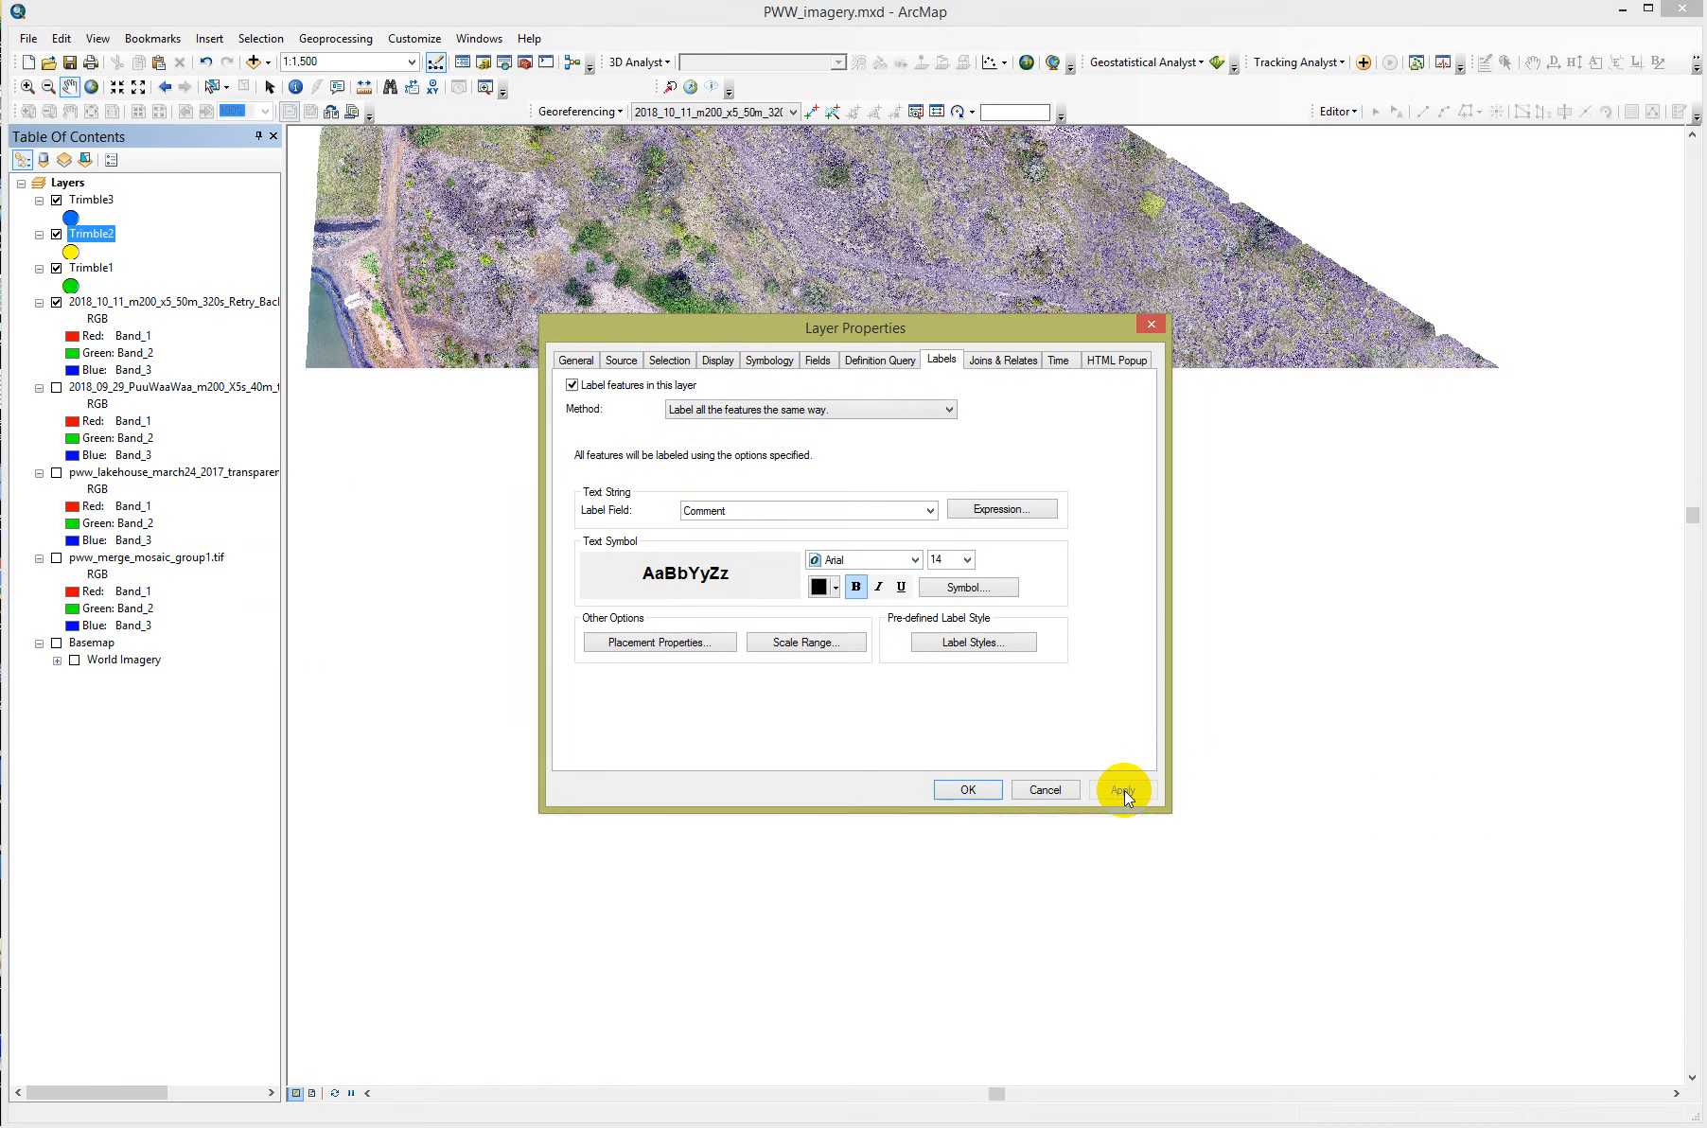
click(967, 789)
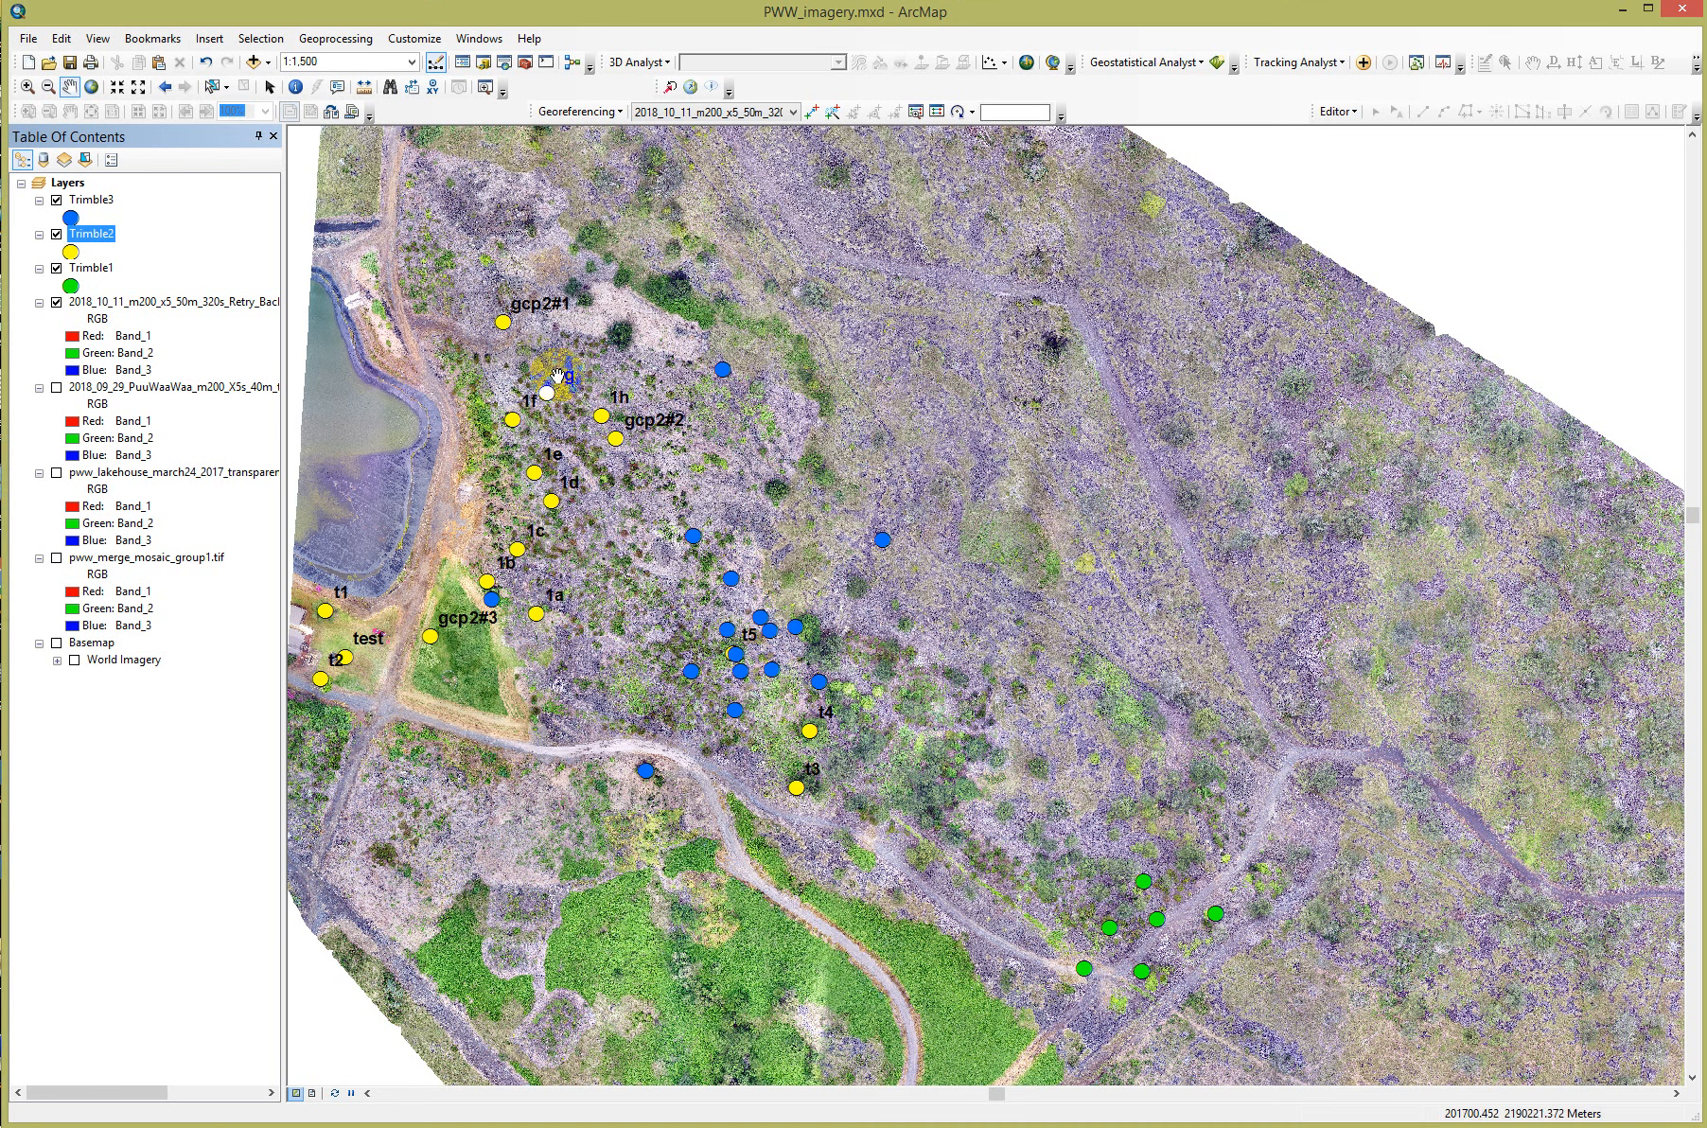